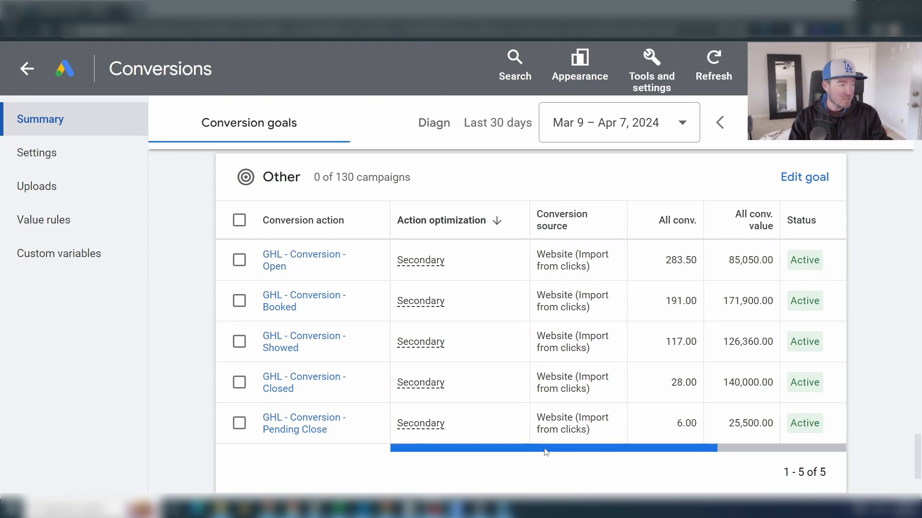
- Switch to the Reach Unleashed browser window and look through the automation workflow list
mouse_move(385, 506)
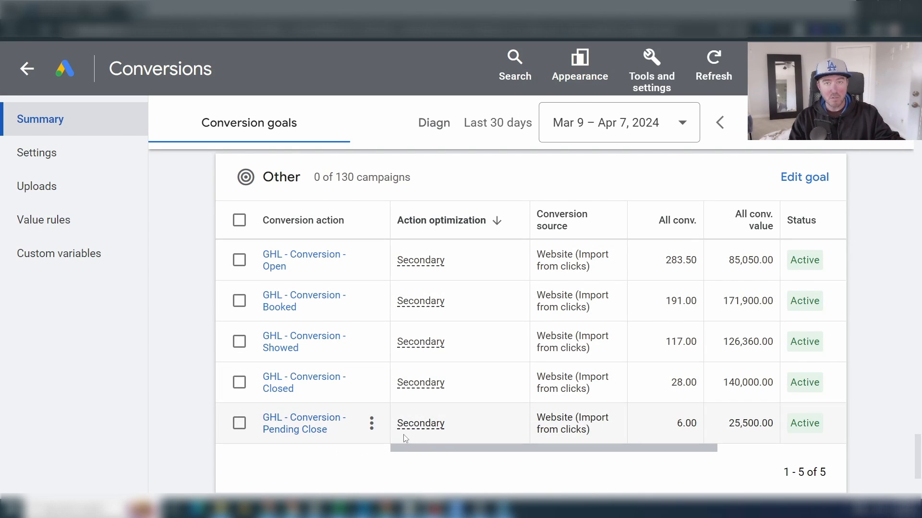
mouse_move(419, 424)
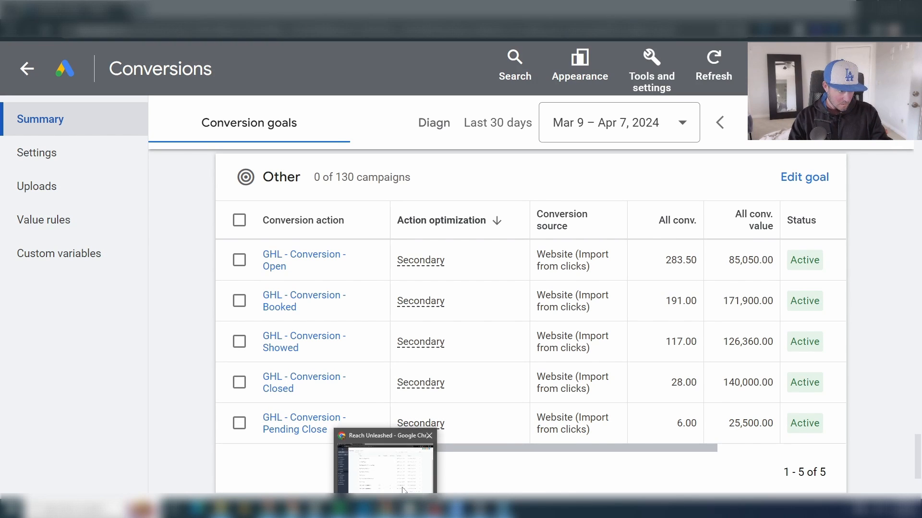
click(403, 491)
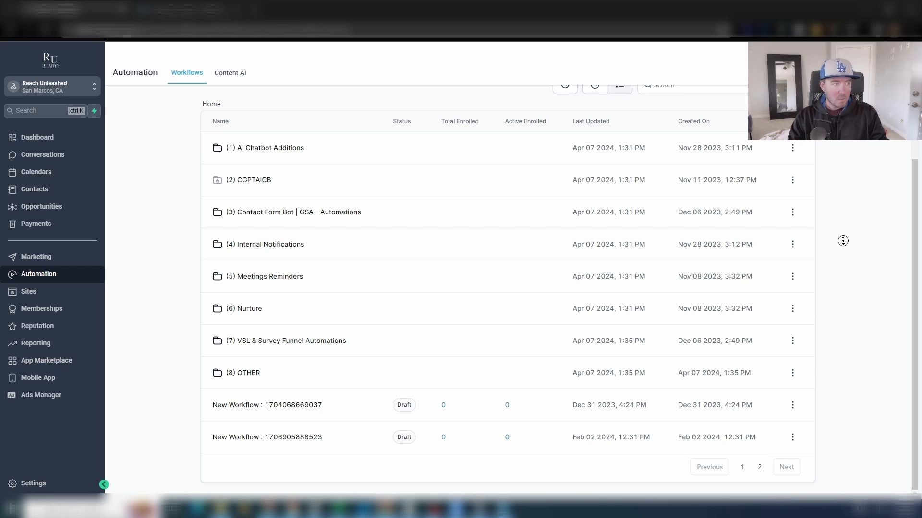
scroll(412, 261, up, 2)
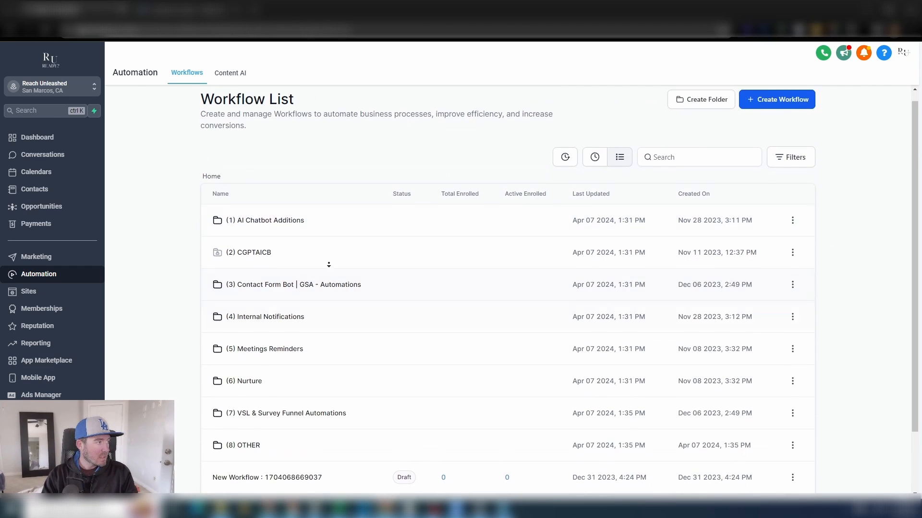
scroll(329, 264, down, 2)
scroll(690, 166, up, 3)
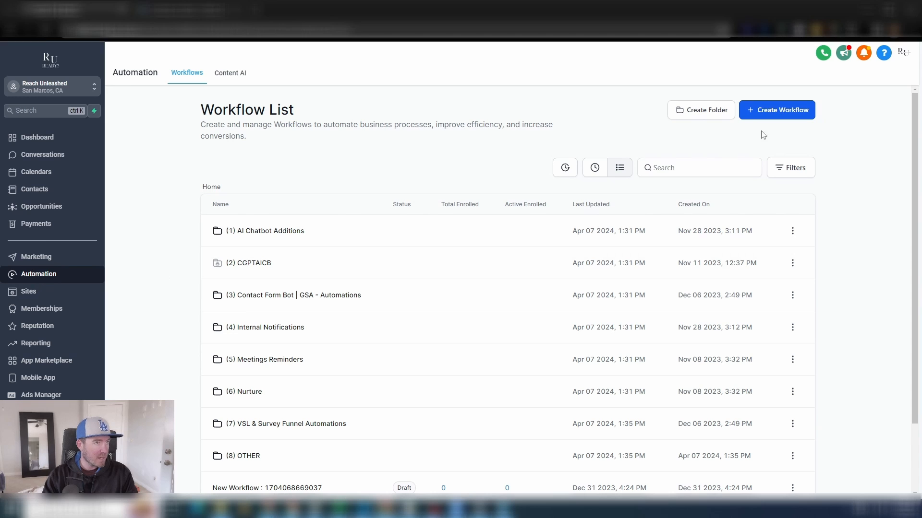
- Create a workflow folder named "(9) Adwords Conversions"
click(700, 111)
click(450, 303)
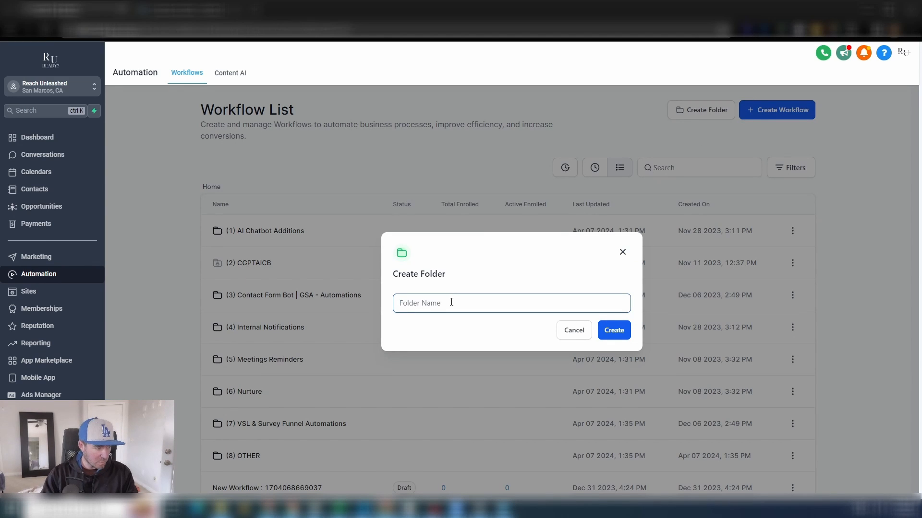
text(()
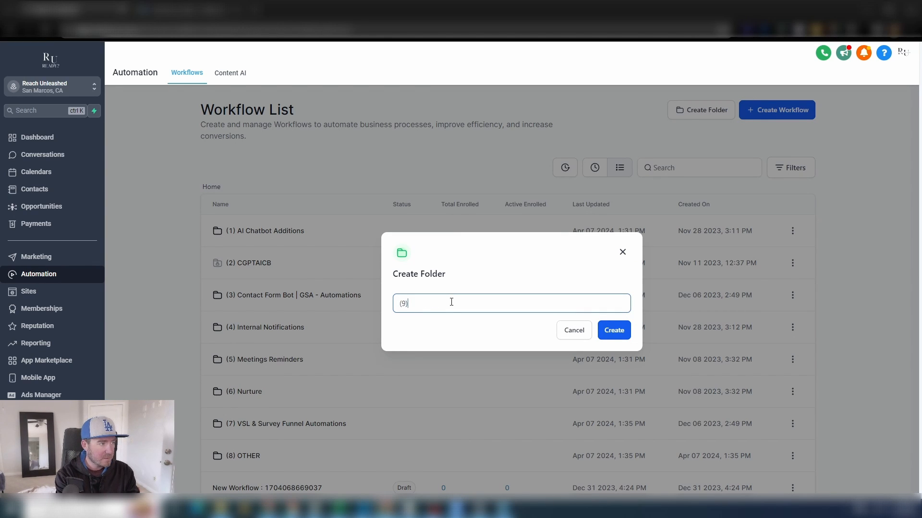
text(9) Adwords)
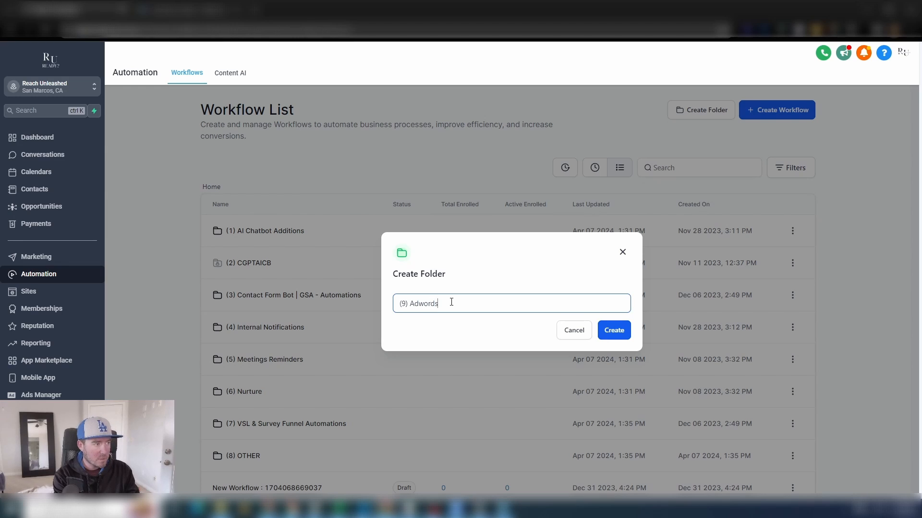
text( Conversions)
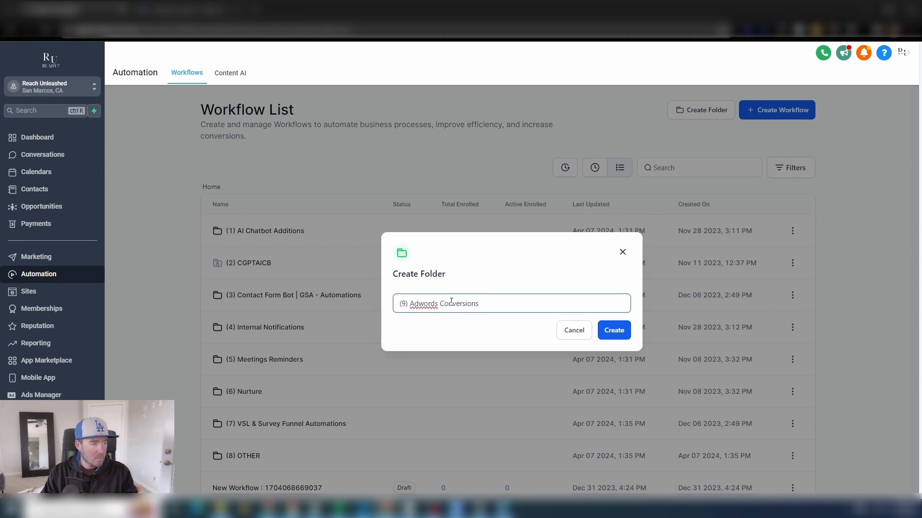
click(616, 336)
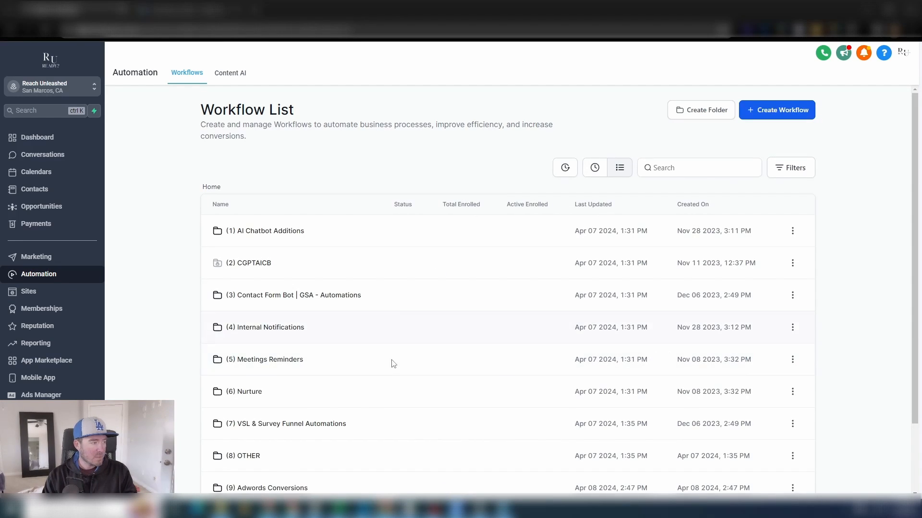
- Create a new workflow from scratch inside the "(9) Adwords Conversions" folder
click(269, 490)
click(767, 114)
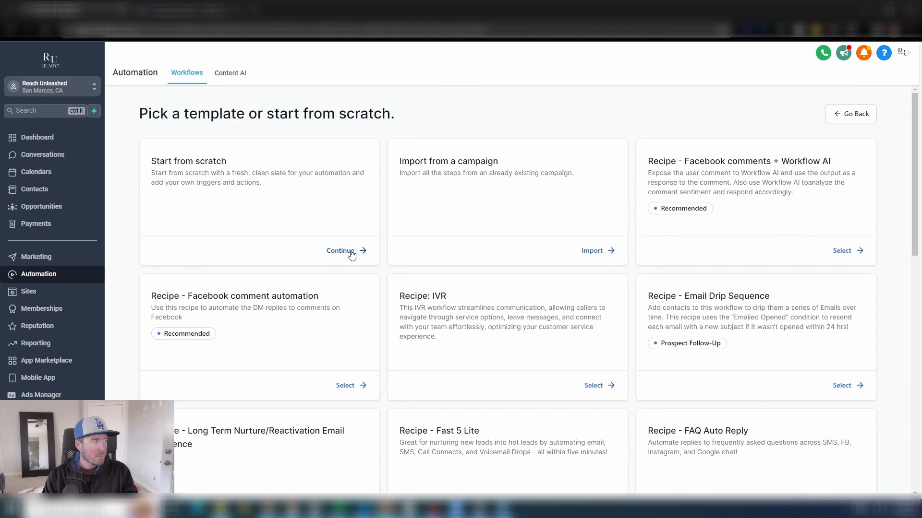
click(351, 254)
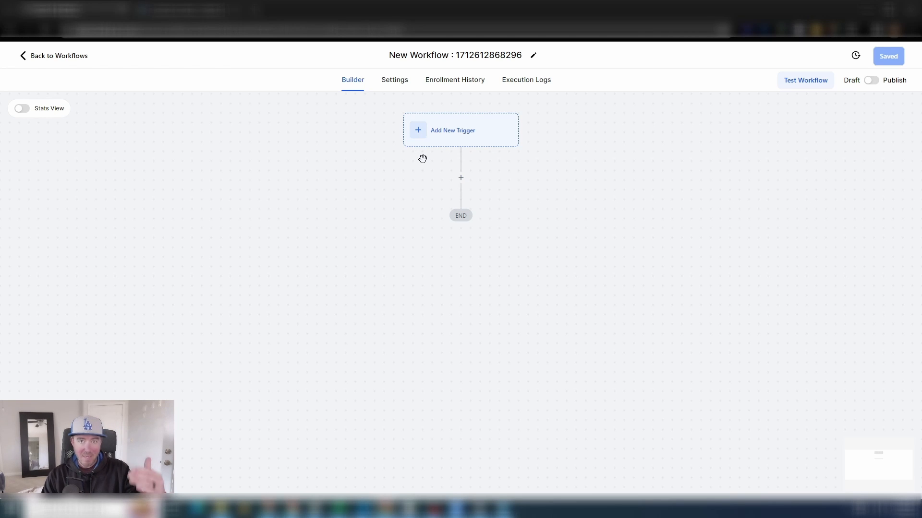
- Choose Add To Google Adwords as the workflow's first action and open its list of available conversions
click(461, 179)
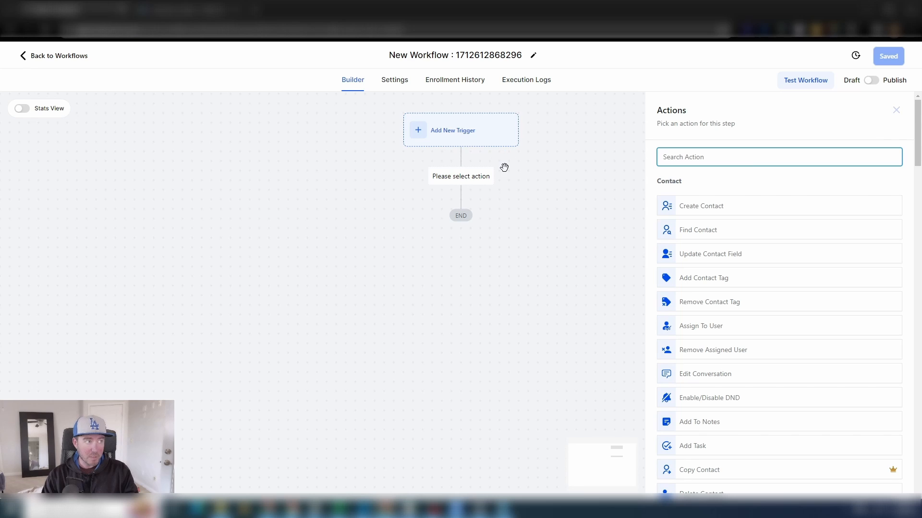
text(adw)
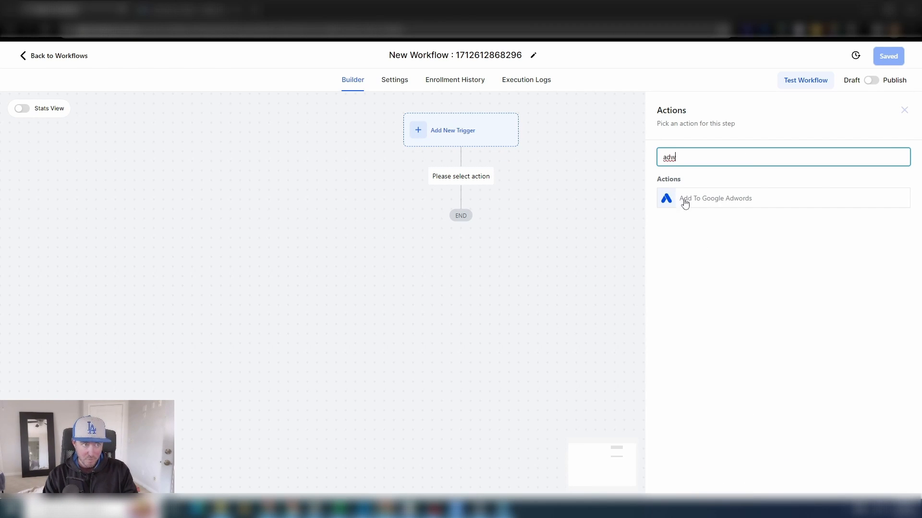
click(746, 202)
click(749, 229)
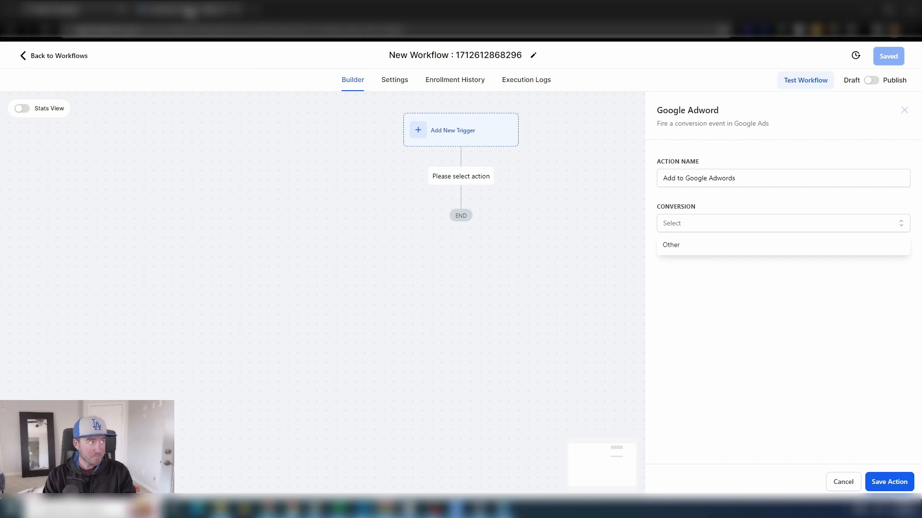
- Switch to Google Ads and open the Conversions page of the account
click(180, 13)
click(60, 60)
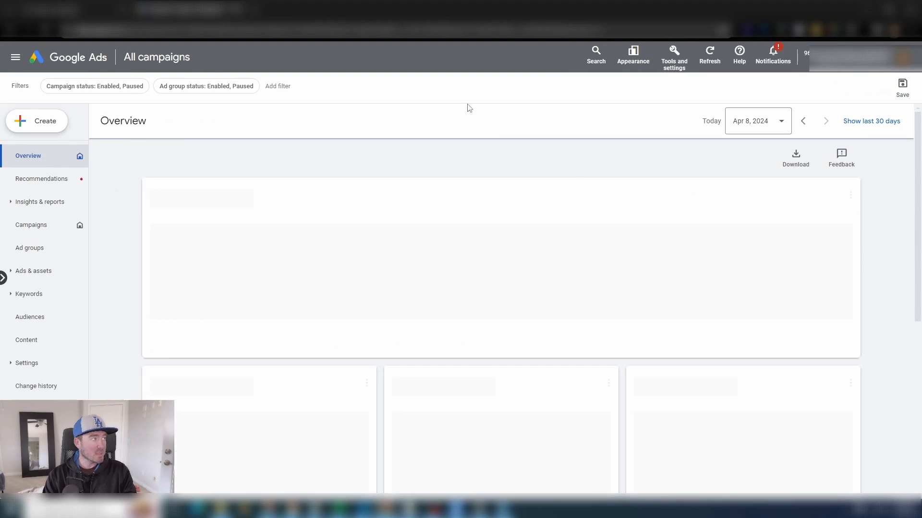
click(674, 55)
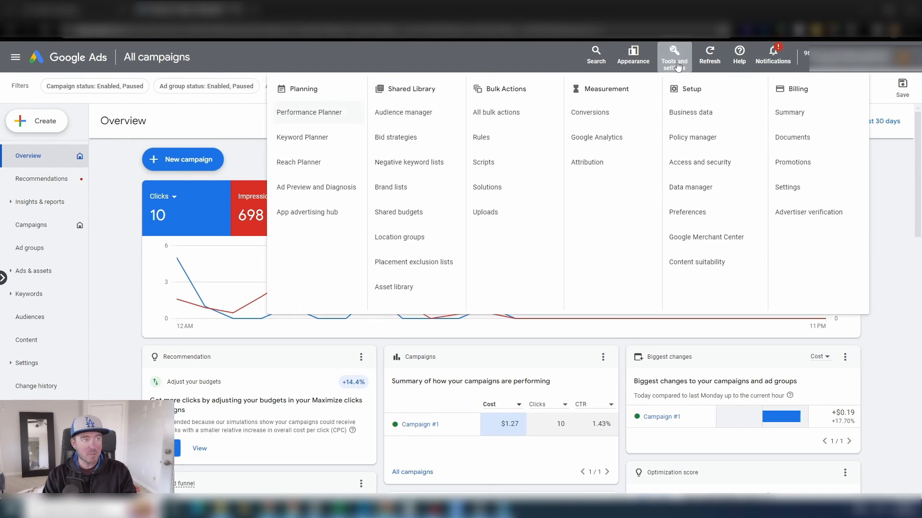
click(618, 115)
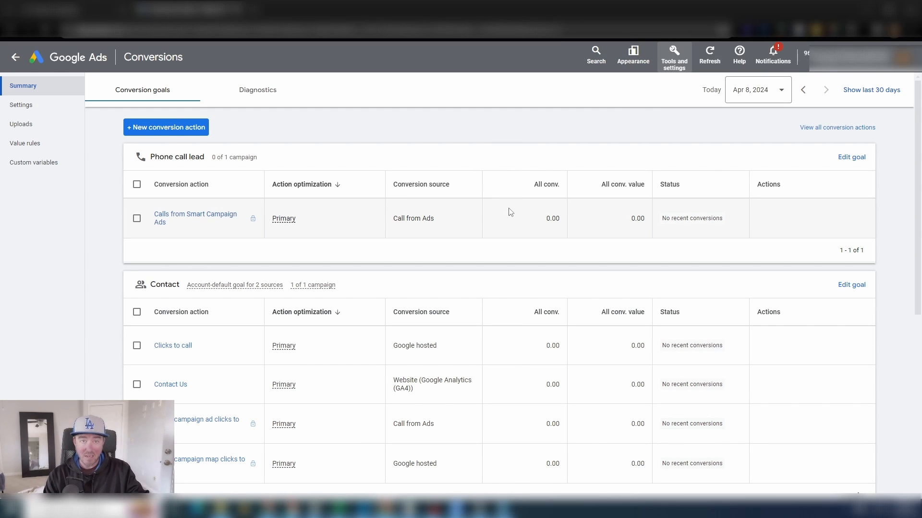
- Examine the account's existing conversion goals, including the Phone call lead, Contact and Get directions groups
scroll(440, 226, down, 2)
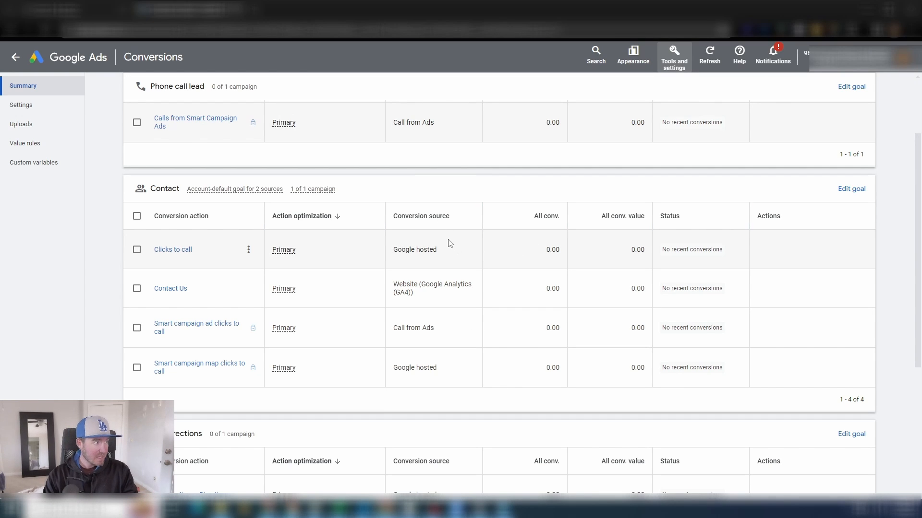
scroll(449, 244, up, 2)
scroll(362, 284, down, 1)
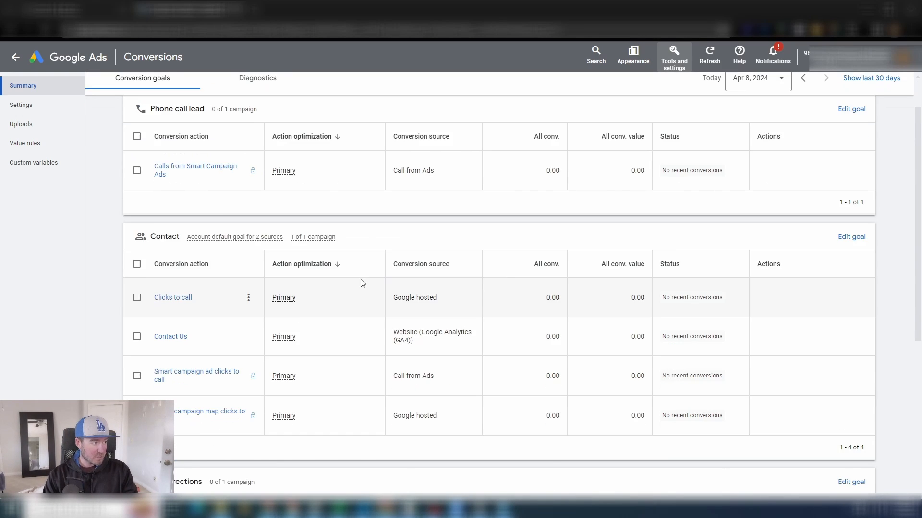
scroll(306, 263, up, 1)
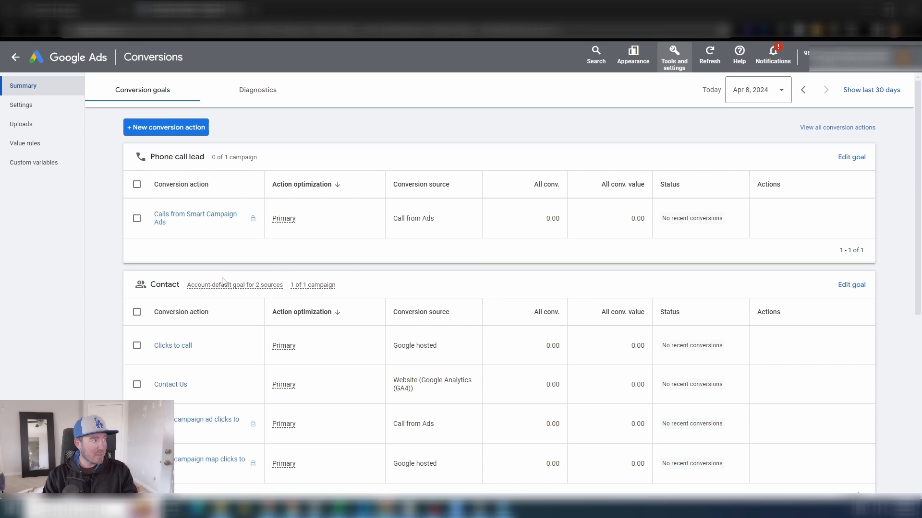
mouse_move(217, 288)
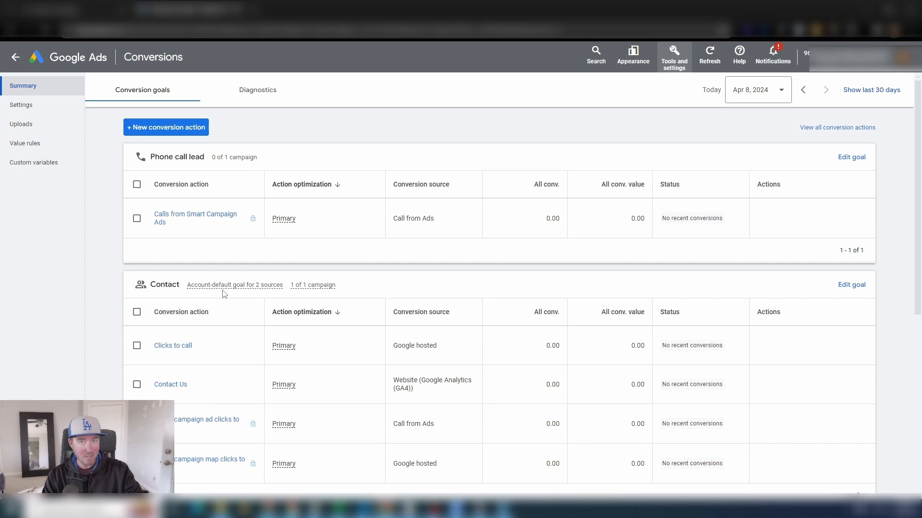
scroll(243, 286, down, 5)
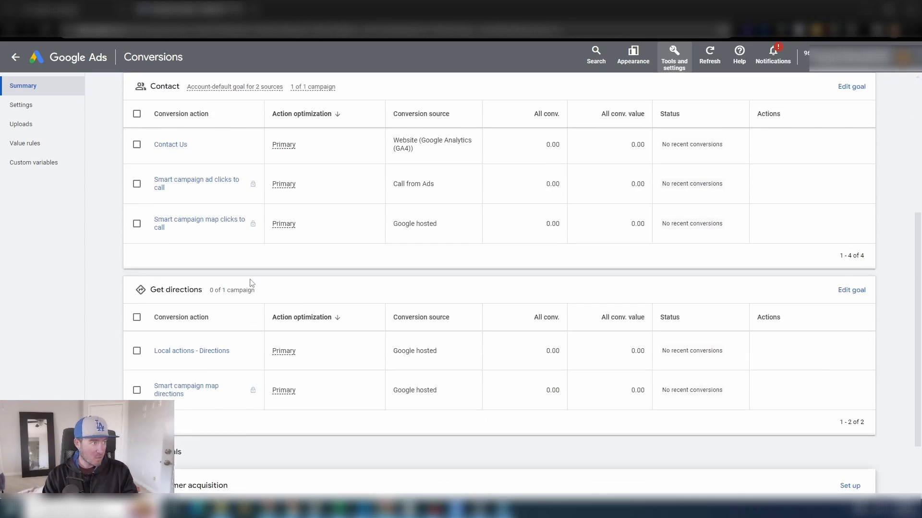
scroll(235, 295, up, 5)
scroll(255, 307, down, 4)
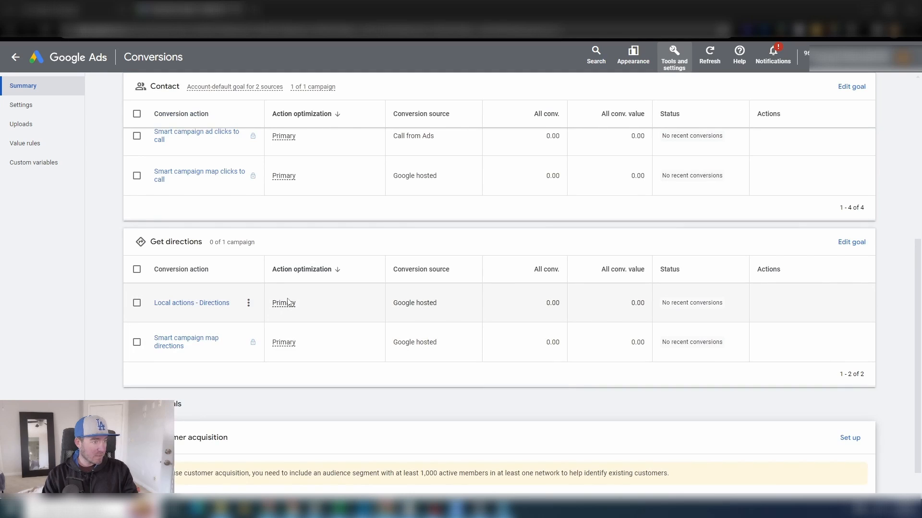
scroll(267, 315, up, 4)
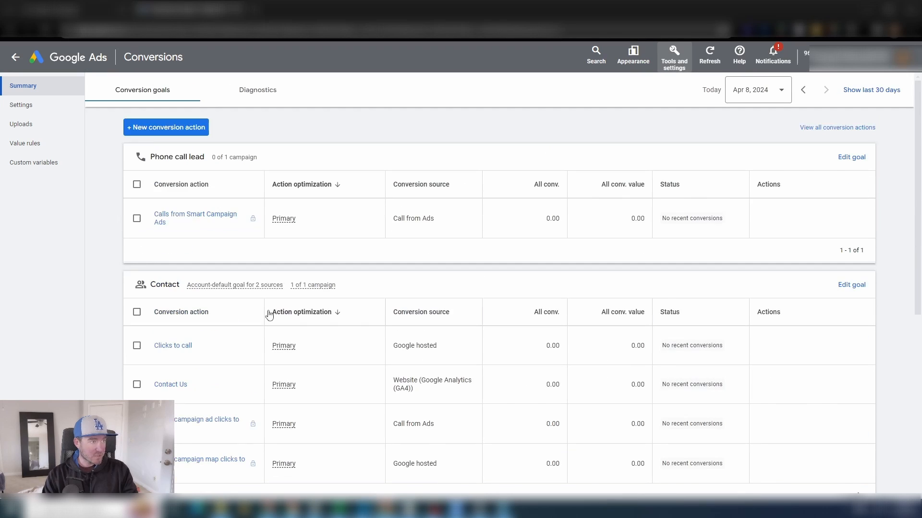
- Start a new Import conversion action from CRMs, files, or other data sources, tracking conversions from clicks and skipping the data source setup
click(165, 128)
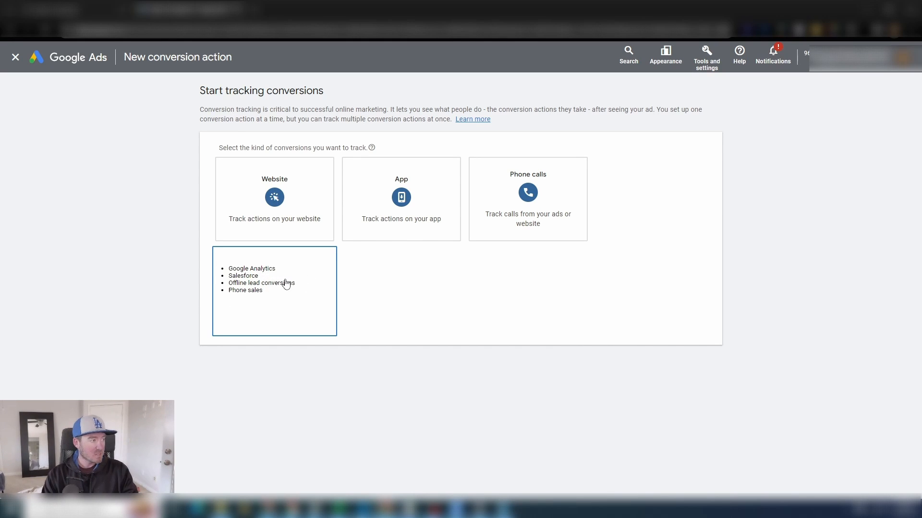
click(283, 285)
scroll(274, 308, down, 1)
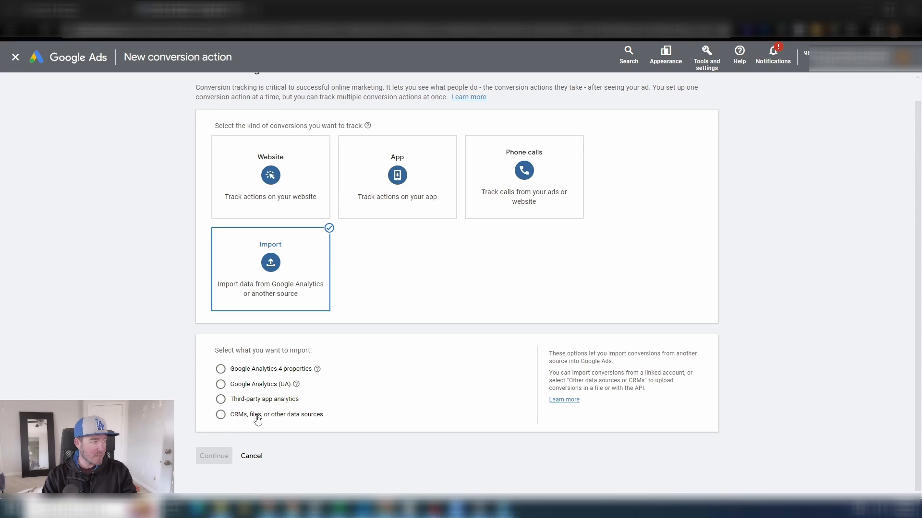
click(220, 414)
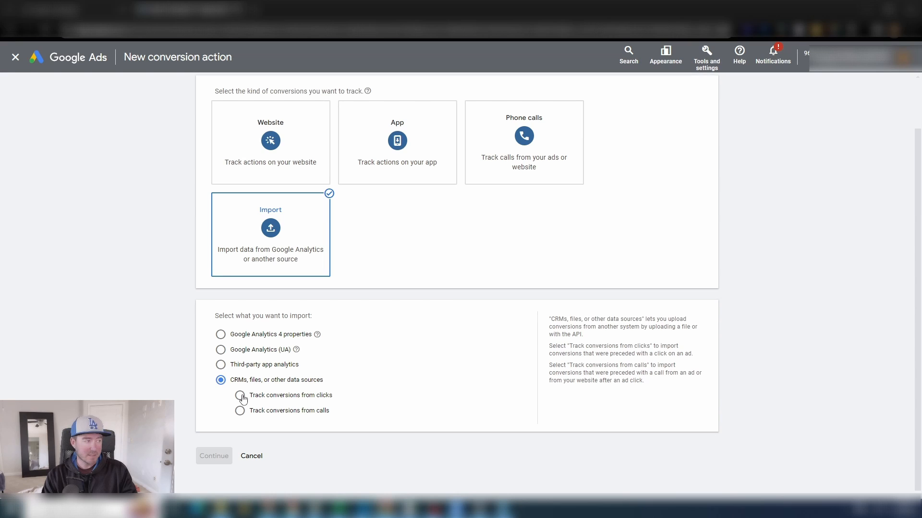
click(240, 396)
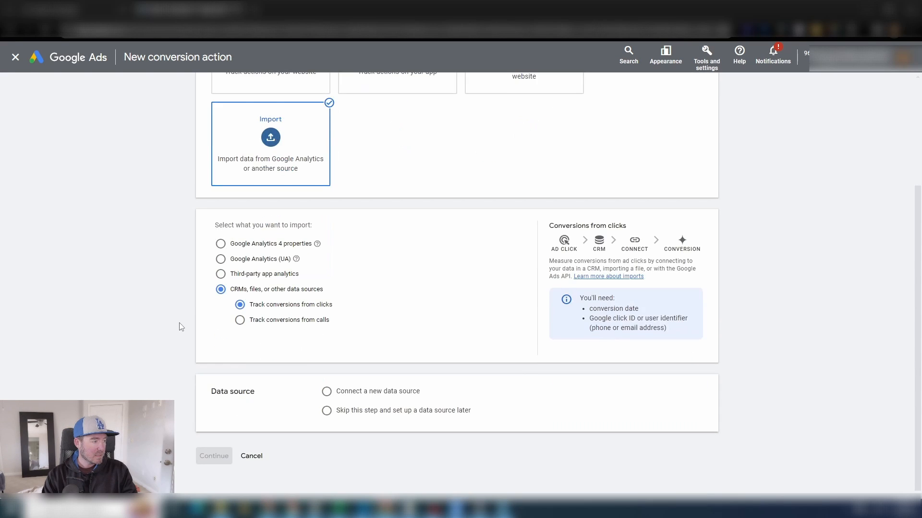
click(326, 411)
click(213, 458)
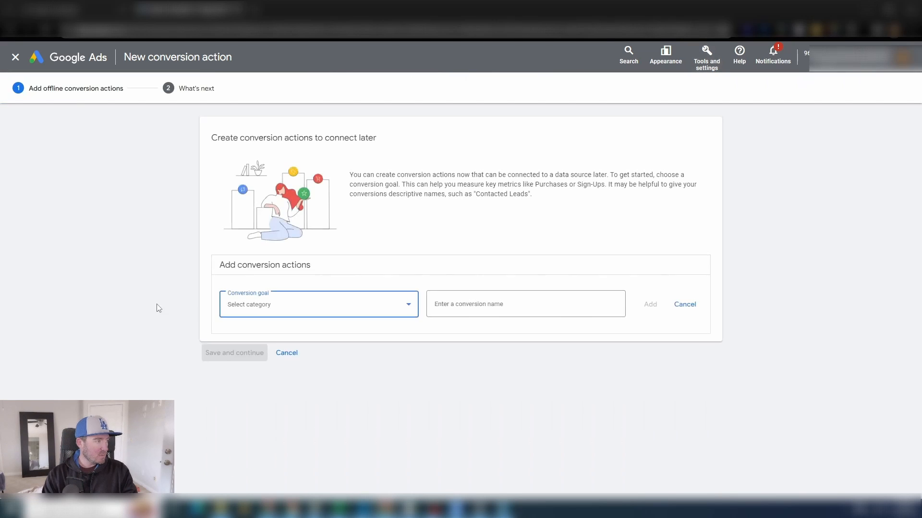
- Add a conversion action with the Converted lead goal, named "GHL - Test - Lead"
click(324, 306)
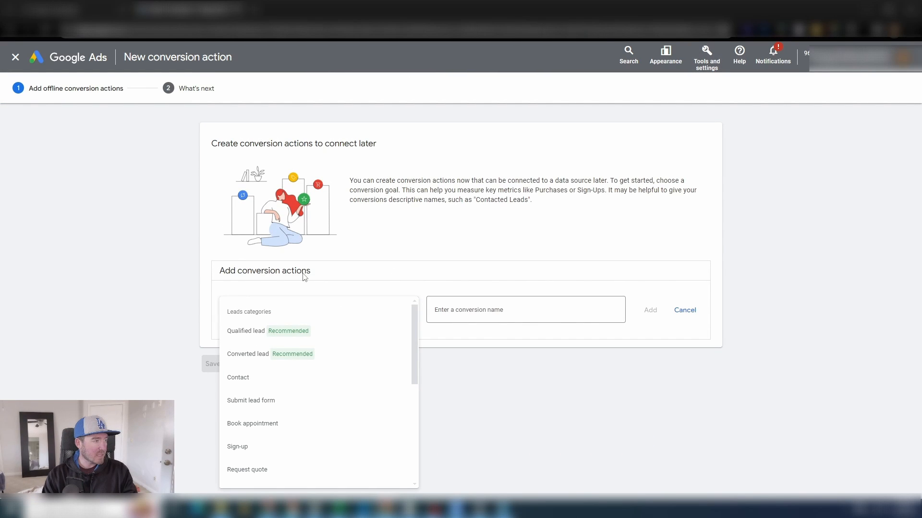
click(141, 290)
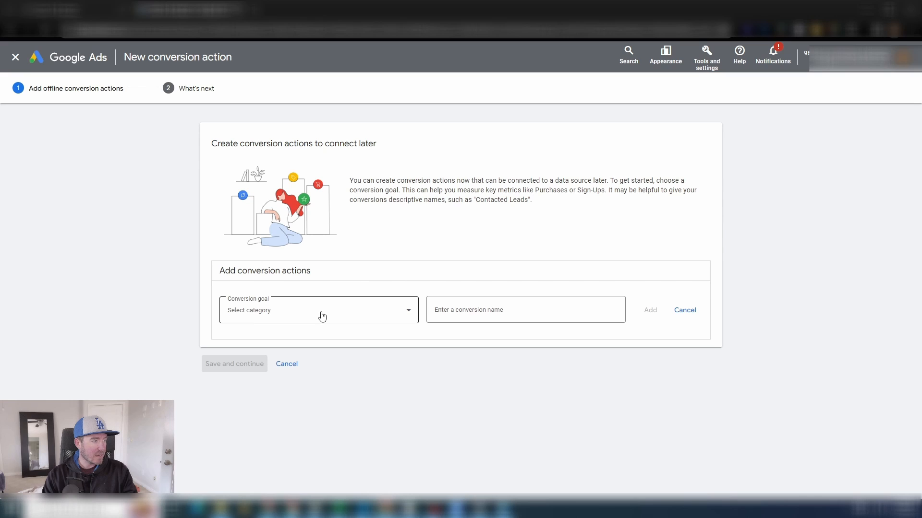
click(358, 315)
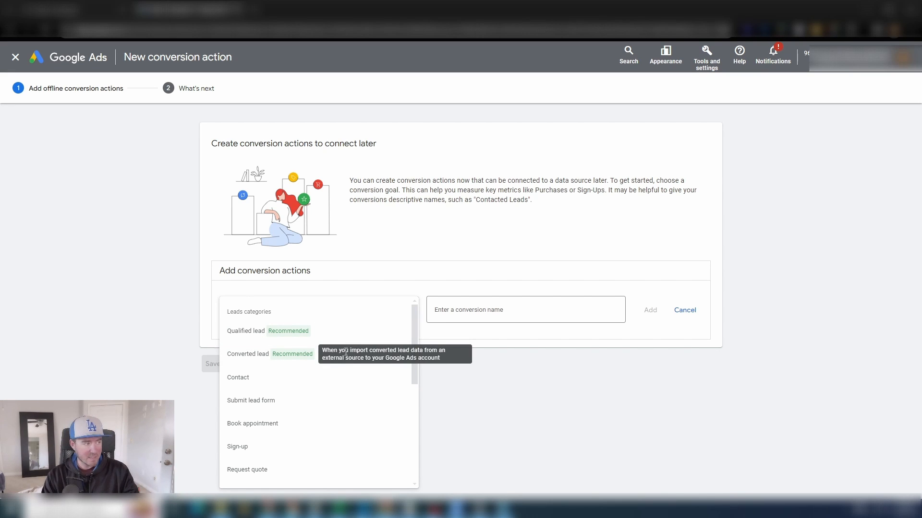
click(246, 355)
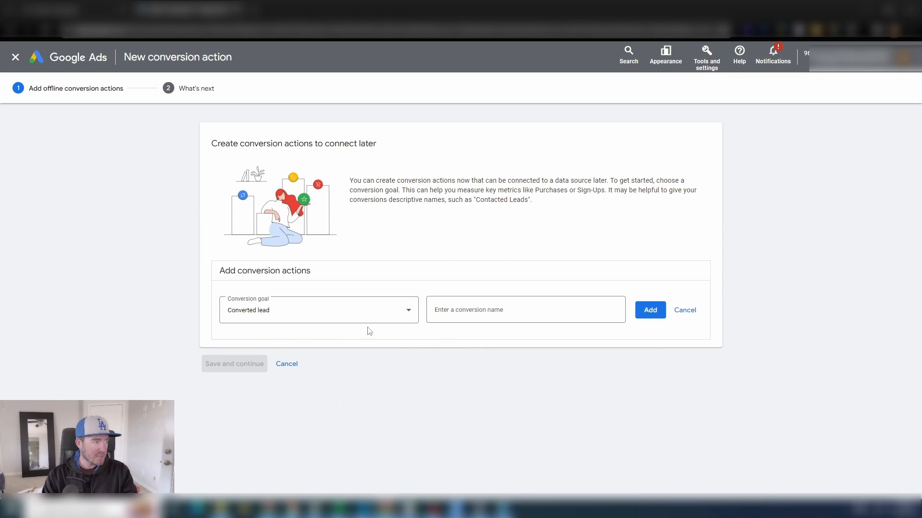
click(492, 311)
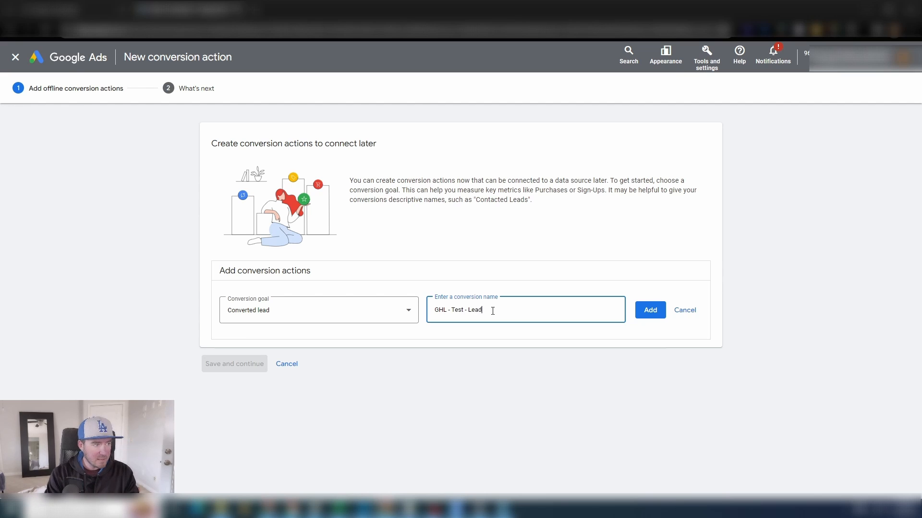
text(GHL - Test - Lead)
click(650, 310)
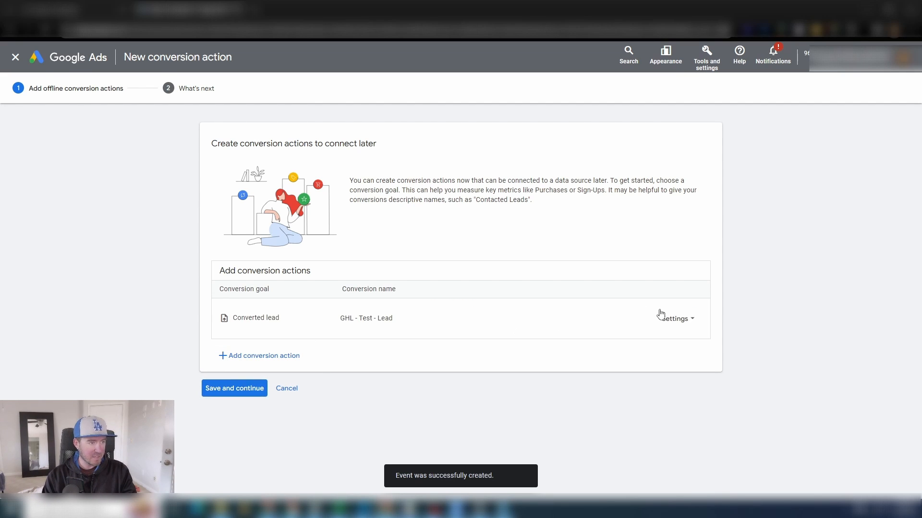
- Open the new conversion action's settings and make it a secondary action not used for bidding optimization
click(685, 321)
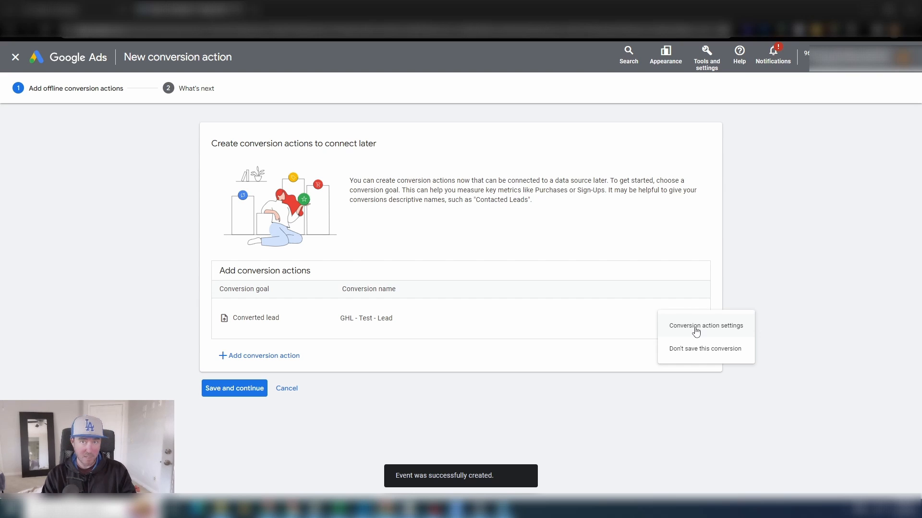
click(697, 326)
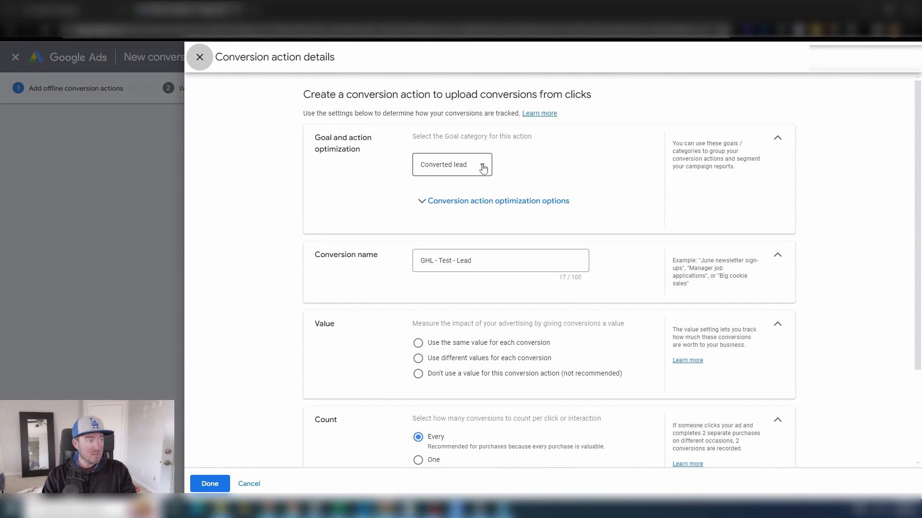
click(432, 205)
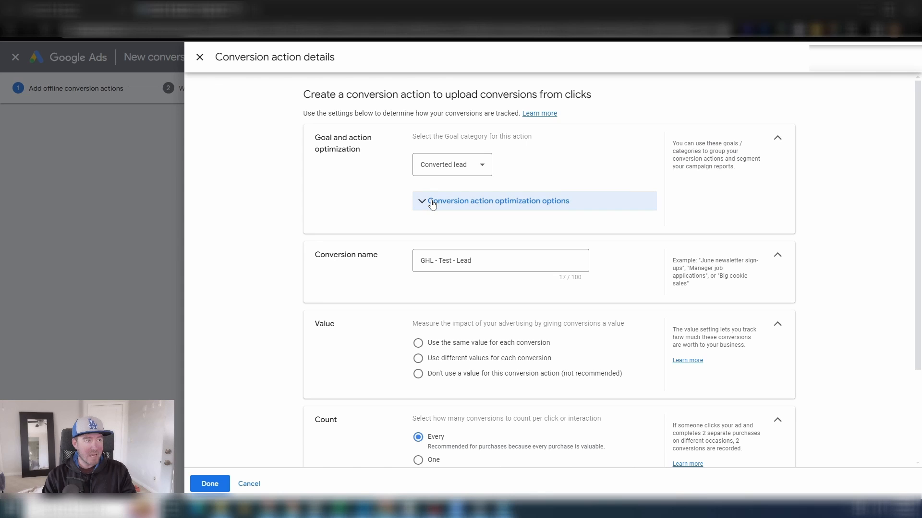
click(433, 205)
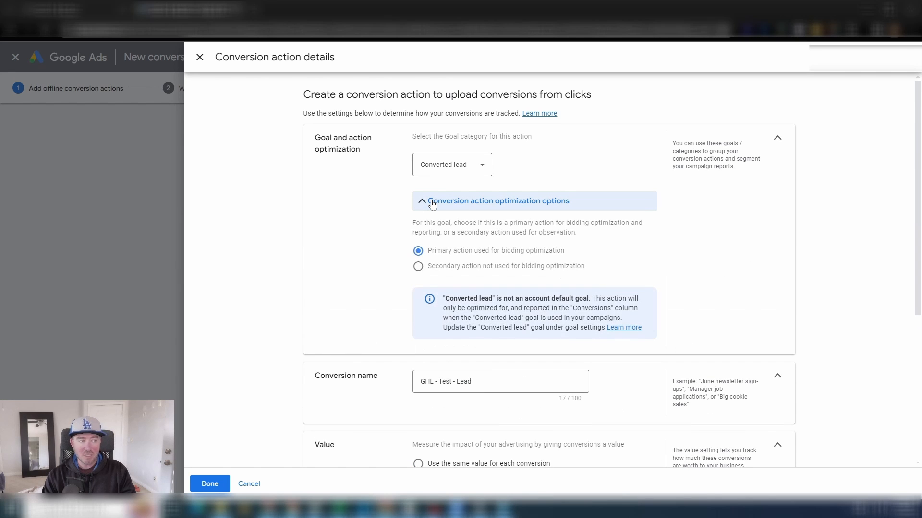
click(421, 269)
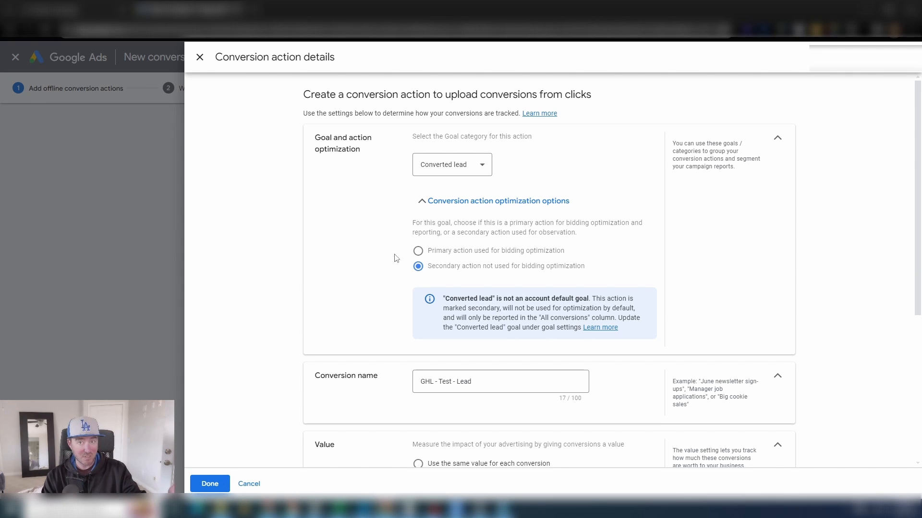
- Set the conversion to use different values for each conversion, with a default value of 100 US dollars
scroll(379, 257, down, 2)
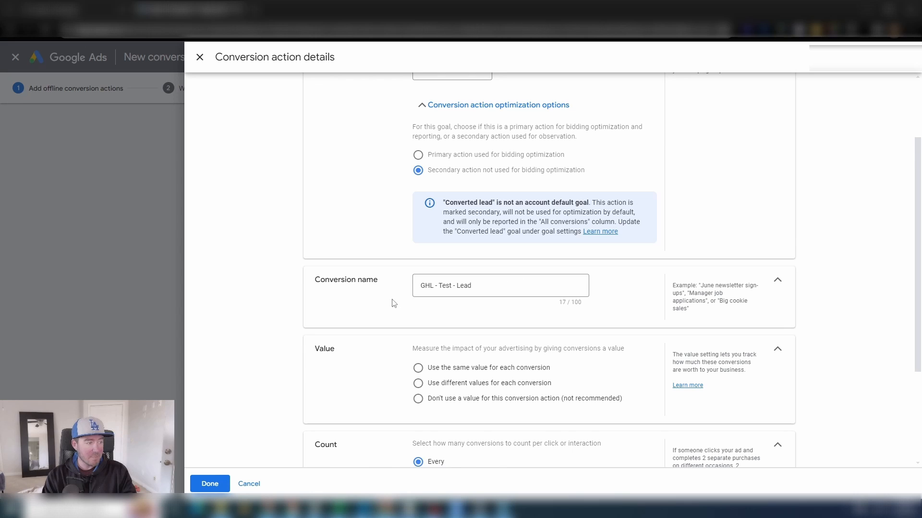
scroll(350, 303, down, 1)
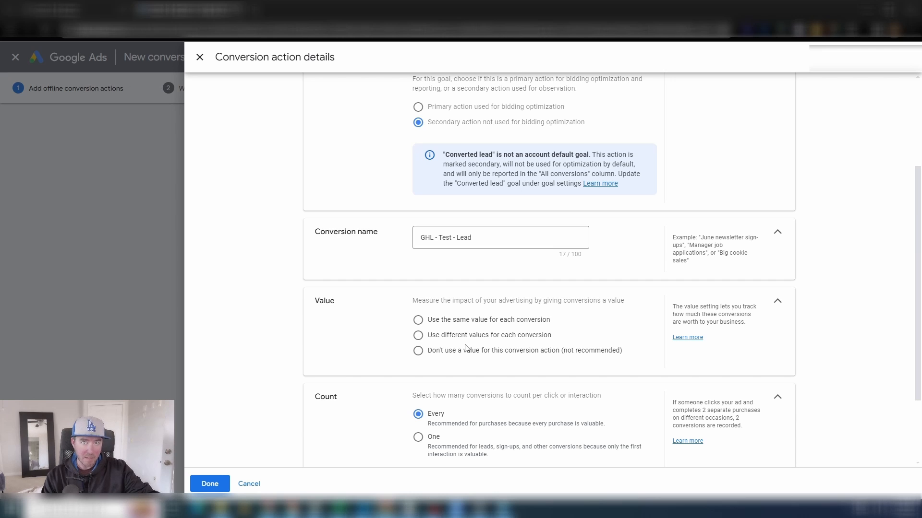
click(418, 321)
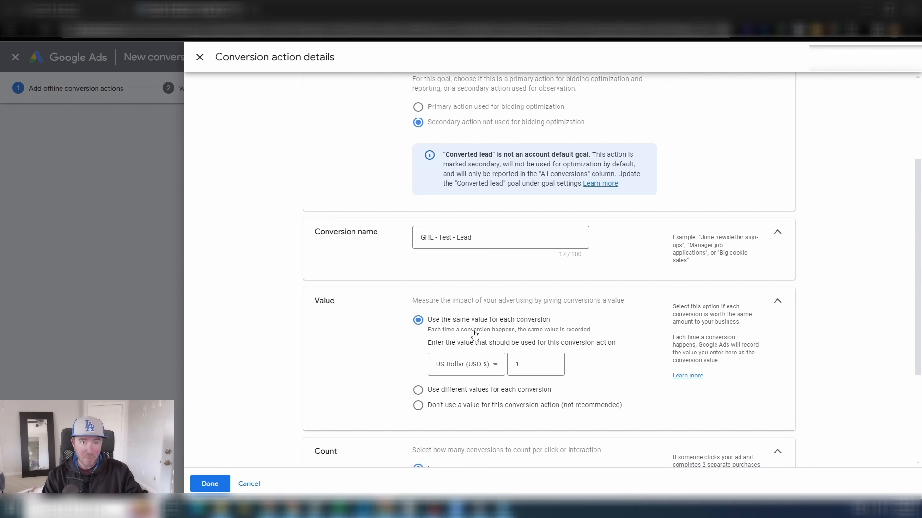
click(418, 391)
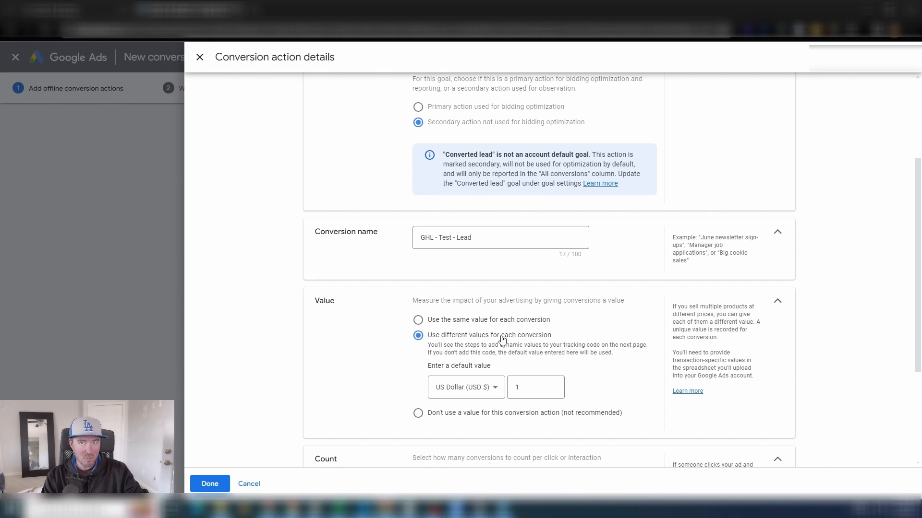
click(544, 390)
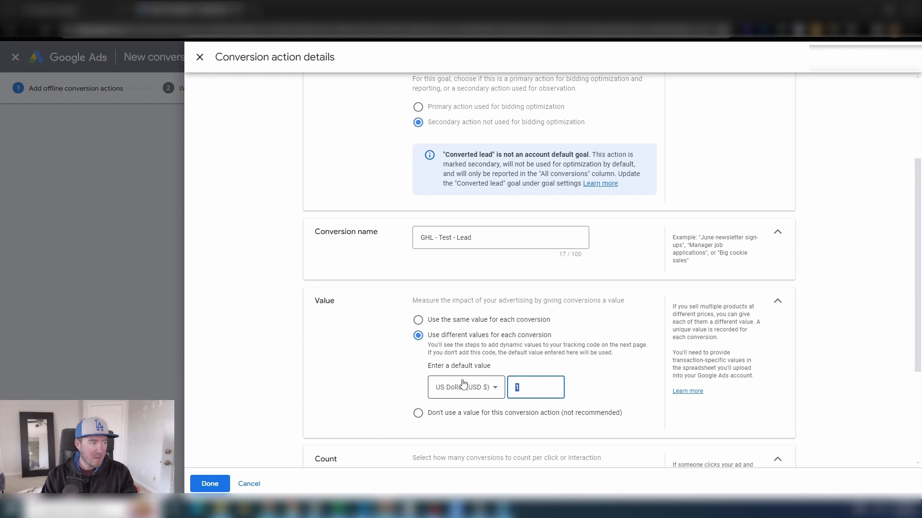
click(417, 320)
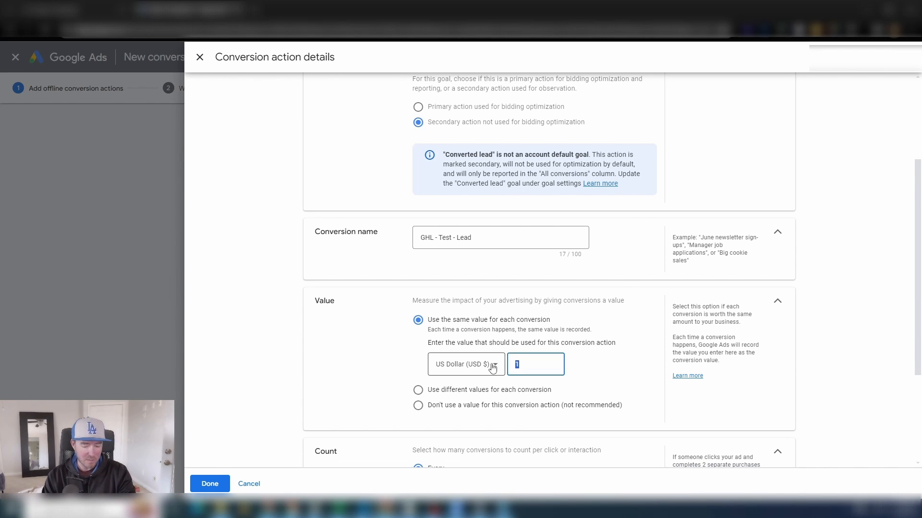
text(100)
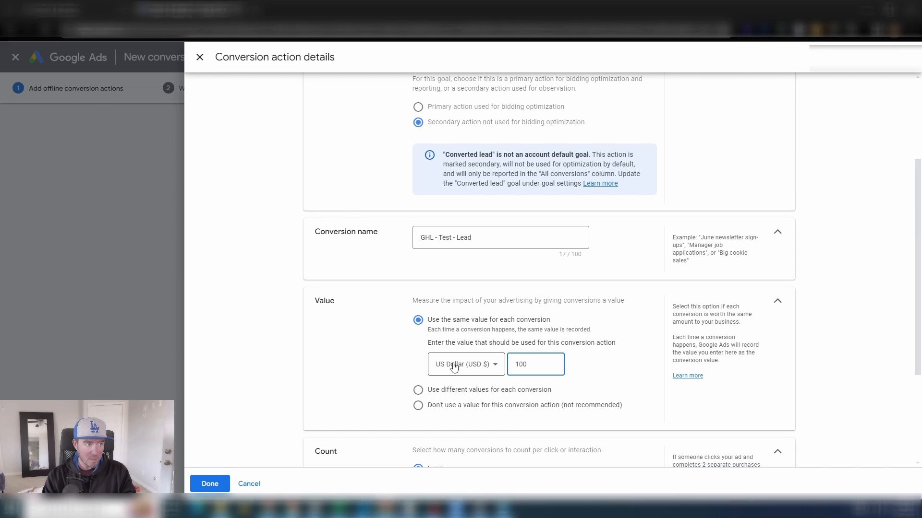
click(418, 390)
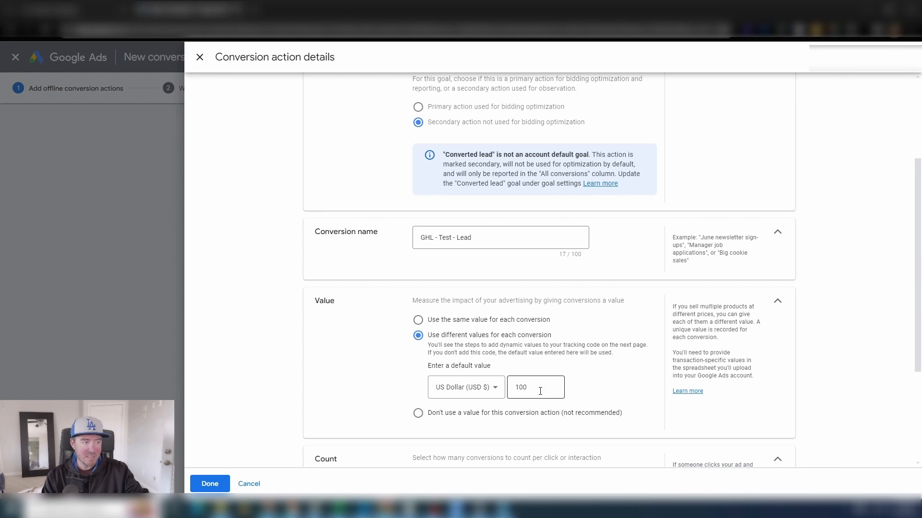
drag(538, 384, 510, 386)
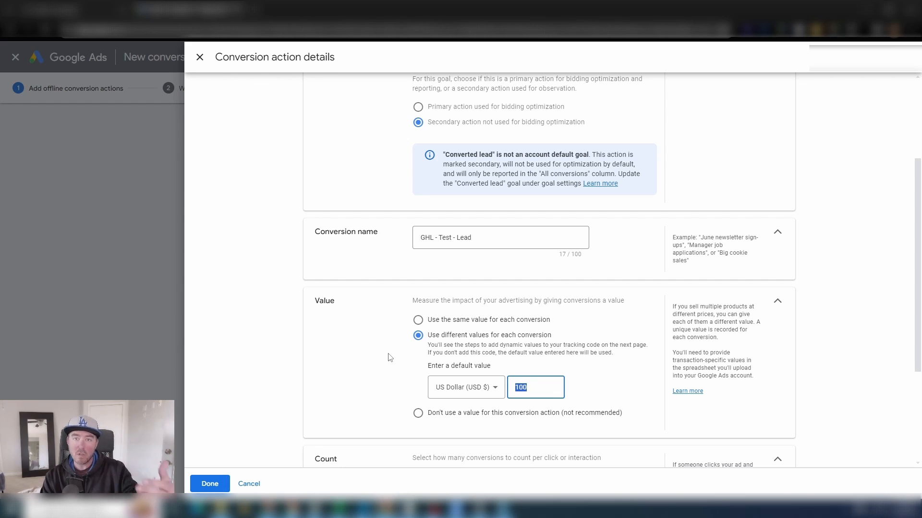
- Count only one conversion per click and choose 90 days for the click-through conversion window
scroll(359, 345, down, 3)
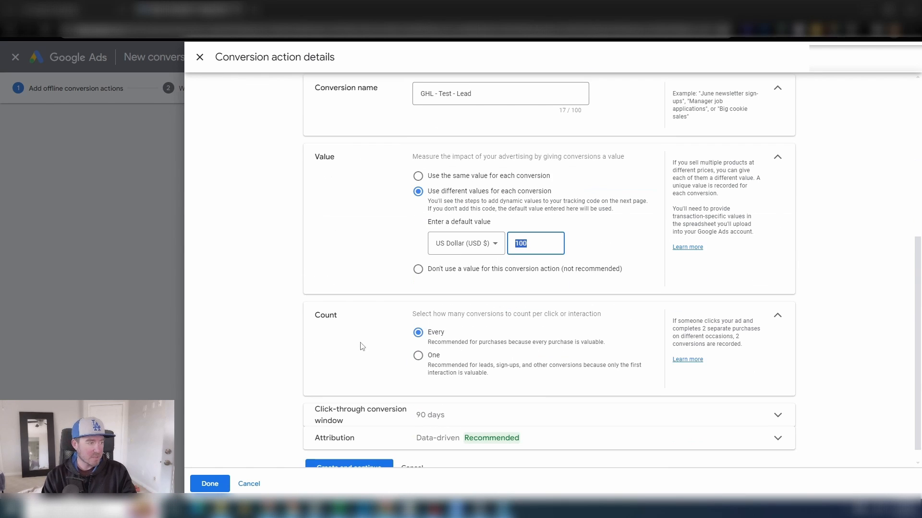
click(419, 359)
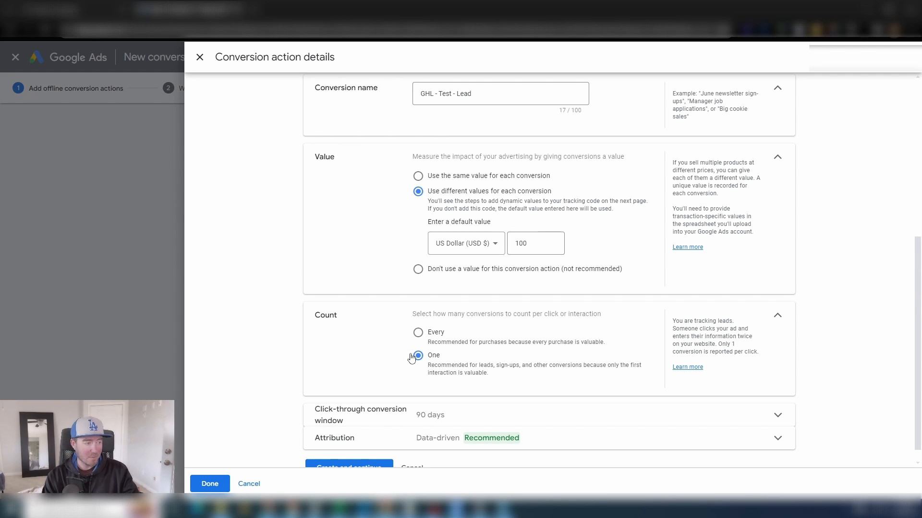
scroll(381, 367, down, 1)
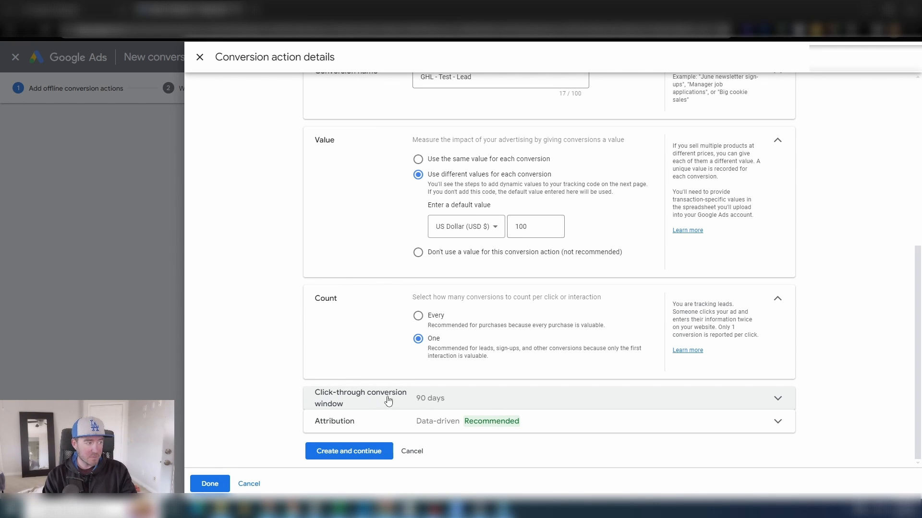
click(568, 403)
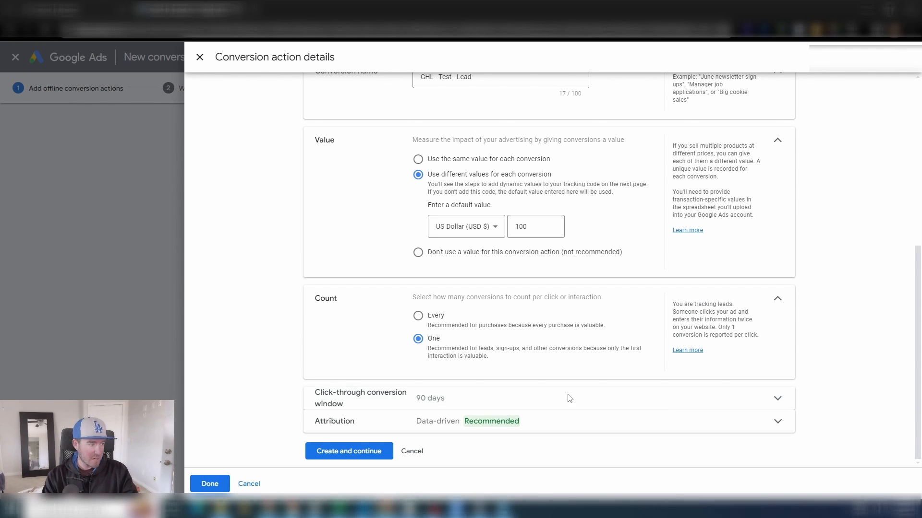
click(460, 445)
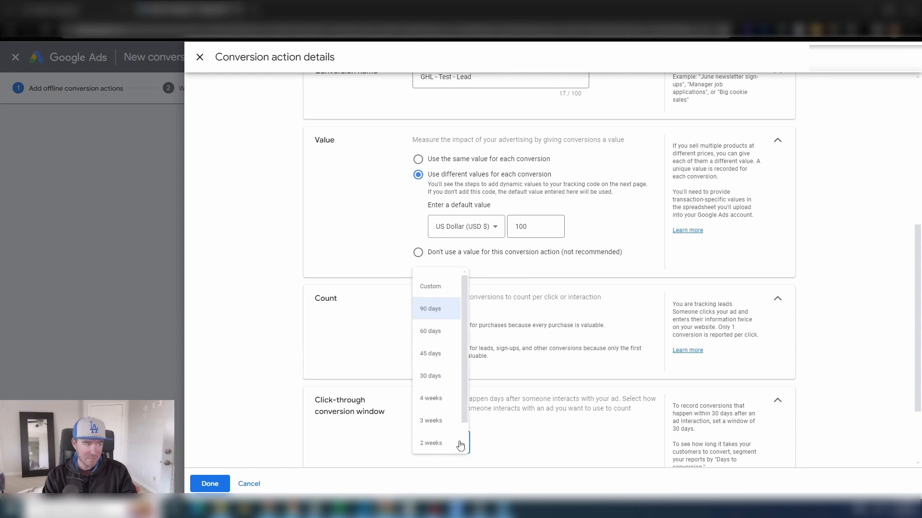
click(432, 305)
scroll(446, 356, down, 2)
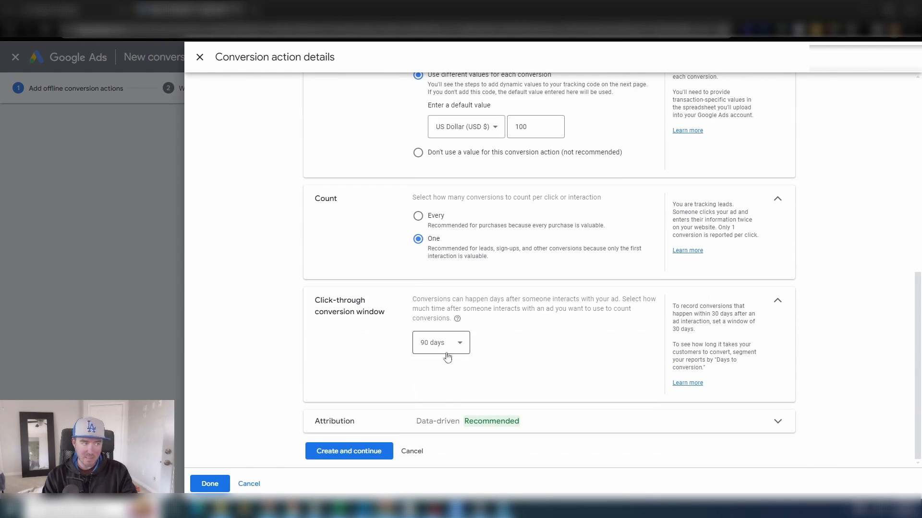
click(777, 301)
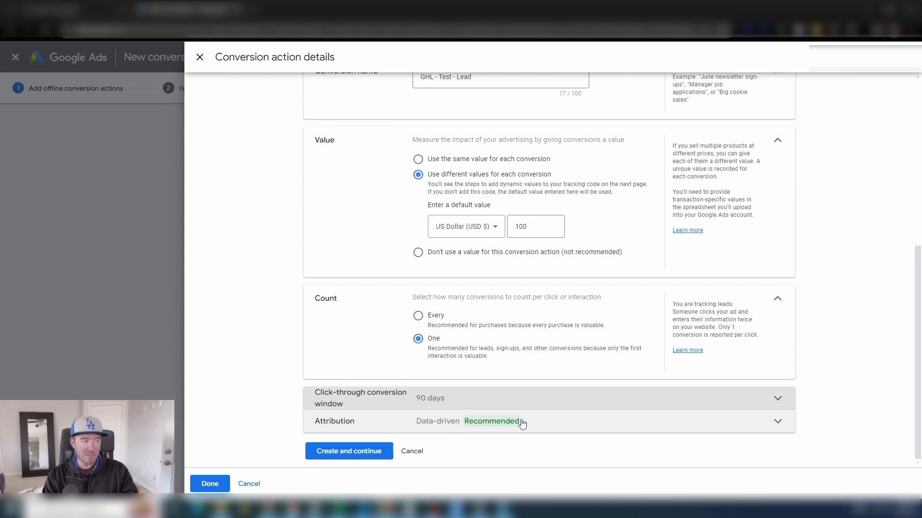
- Review the attribution model options, keep Data-driven attribution in Google Ads, and create the conversion action
click(460, 425)
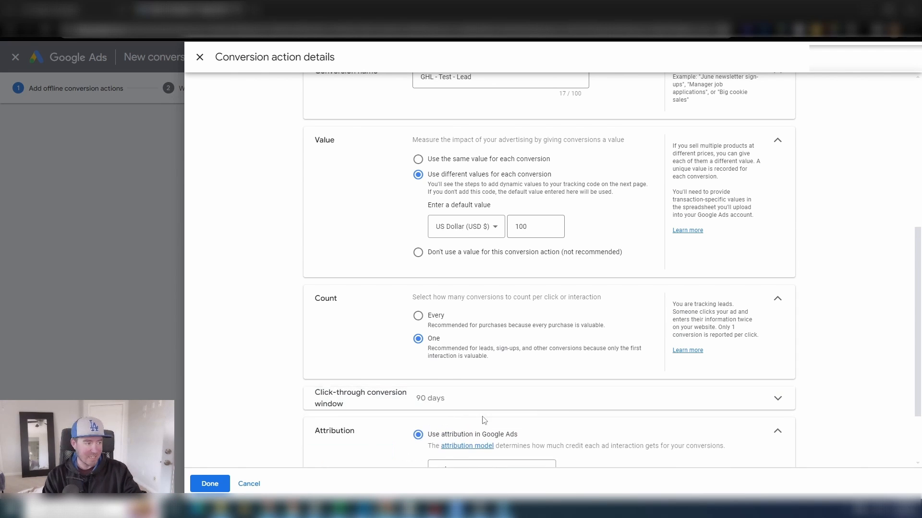
click(499, 387)
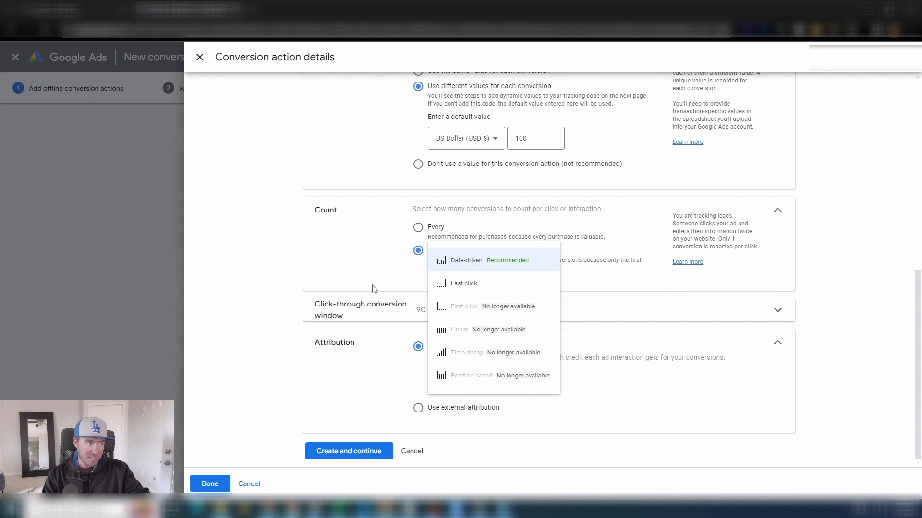
click(283, 301)
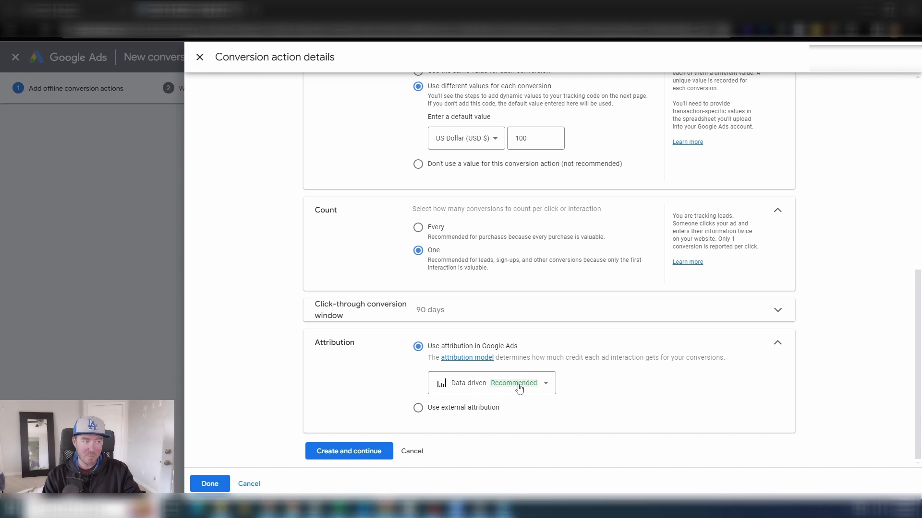
mouse_move(520, 387)
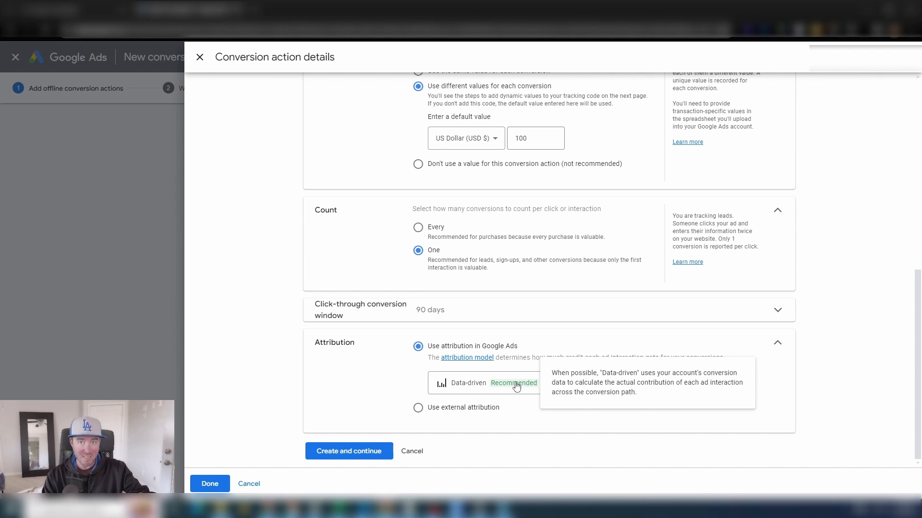
click(337, 451)
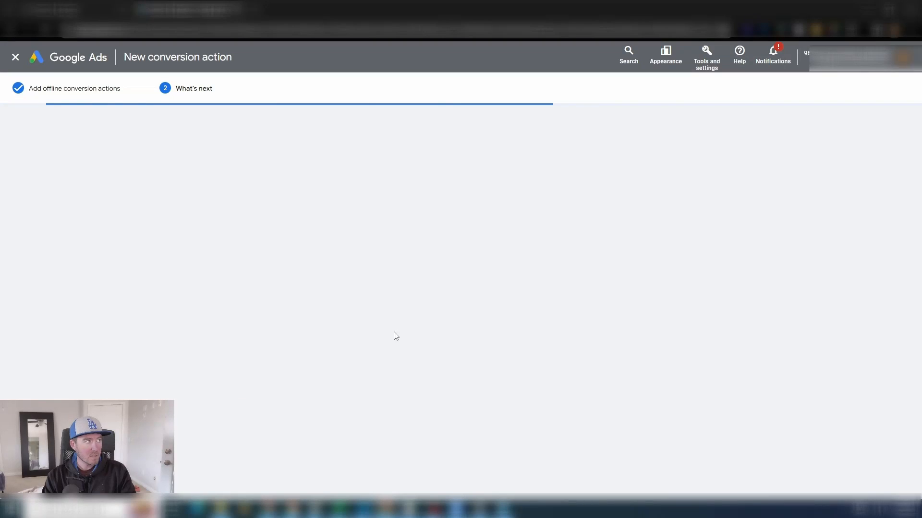
- Finish the conversion setup and check the GHL - Test - Lead entry under the Converted lead goal
click(236, 273)
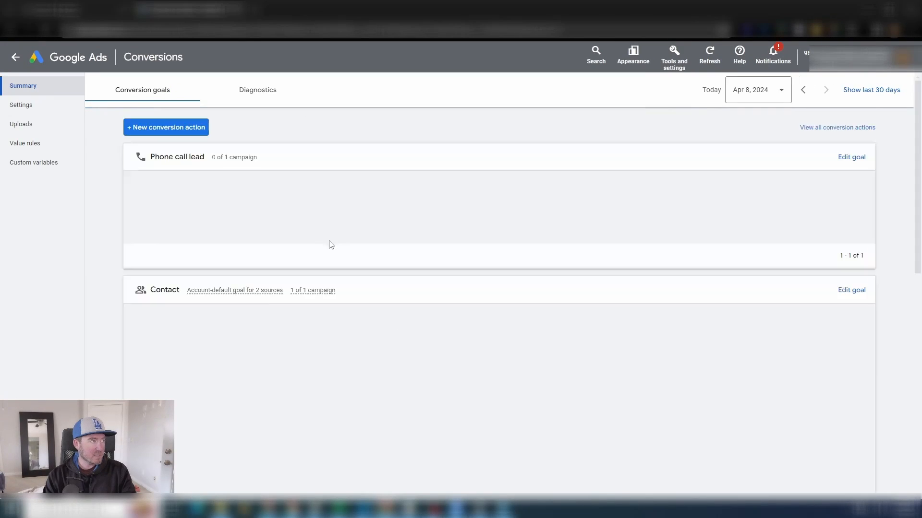
scroll(294, 262, down, 6)
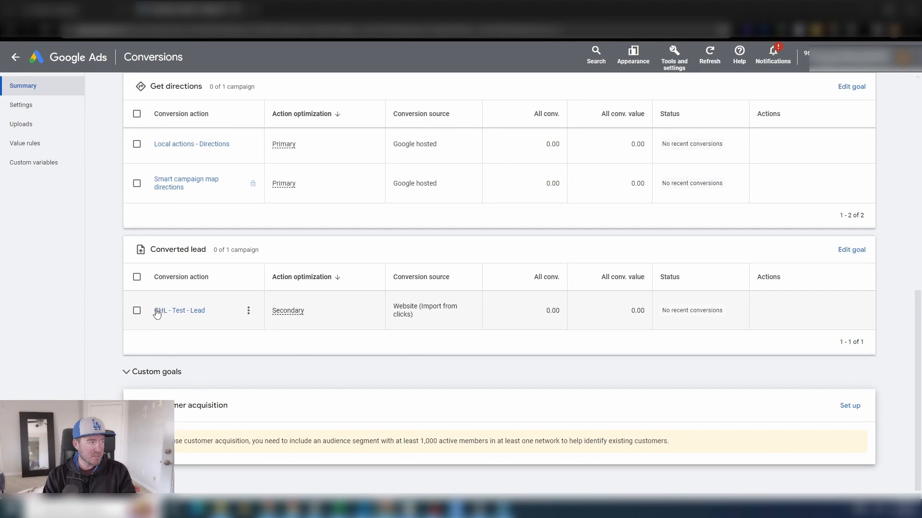
mouse_move(296, 314)
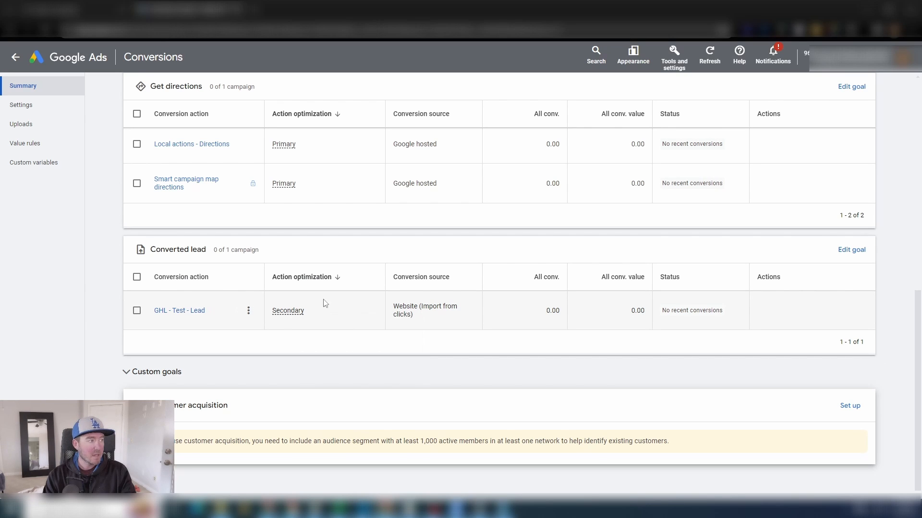
- Start another imported conversion action from CRMs, files, or other data sources, tracking conversions from clicks and skipping the data source setup
scroll(504, 240, up, 6)
scroll(397, 264, down, 6)
scroll(397, 264, up, 4)
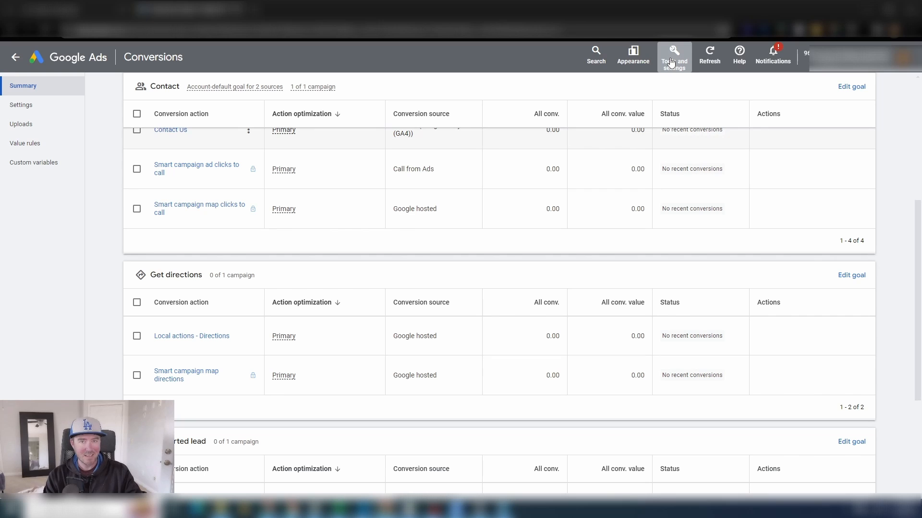
click(672, 60)
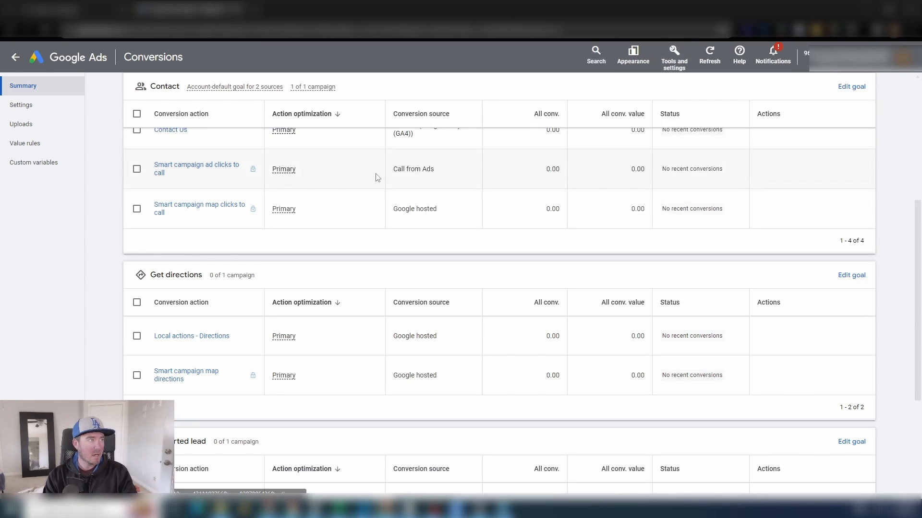
scroll(376, 177, up, 5)
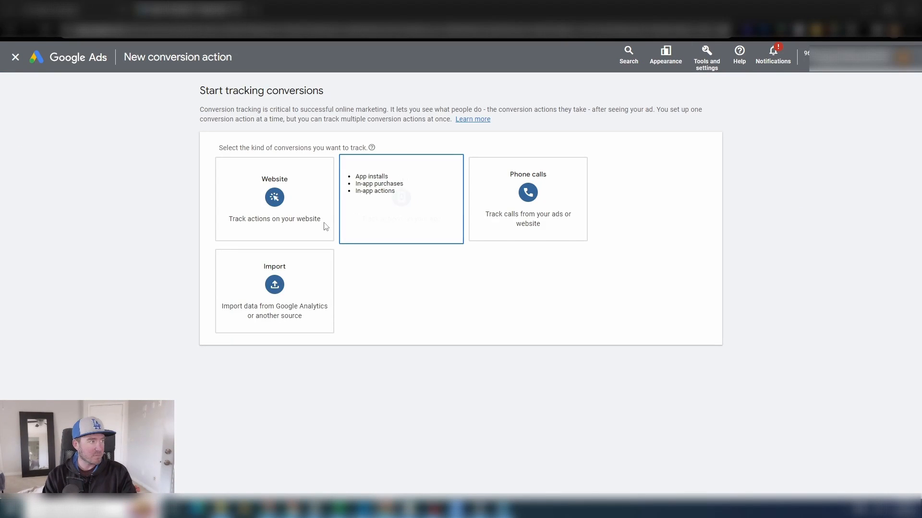
click(274, 300)
click(220, 437)
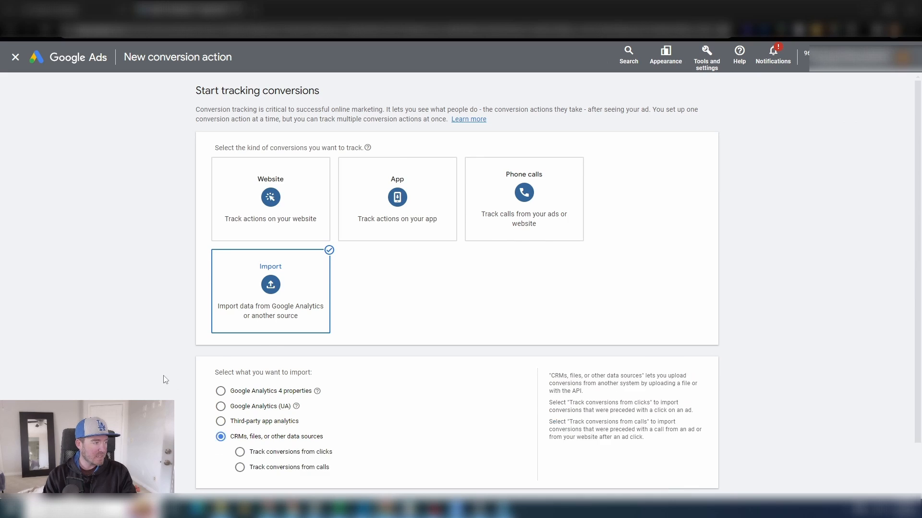
scroll(165, 374, down, 1)
scroll(182, 366, down, 2)
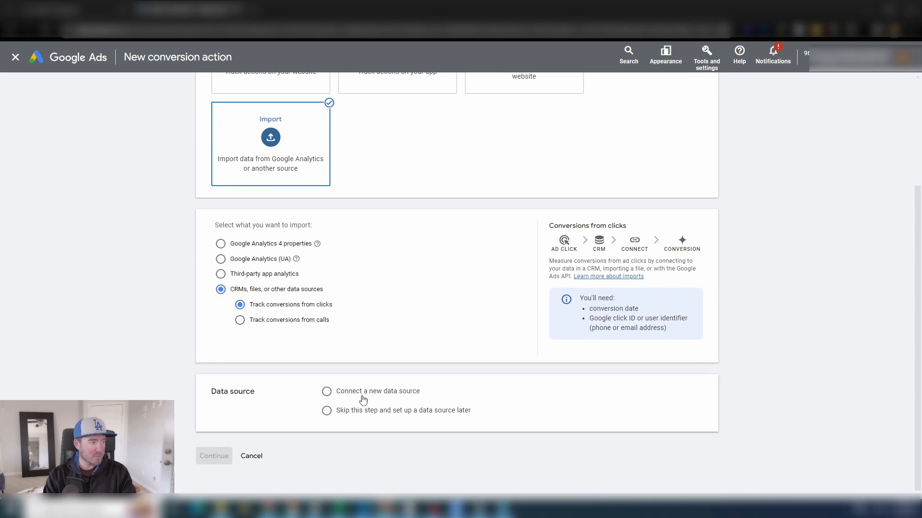
click(326, 410)
click(214, 465)
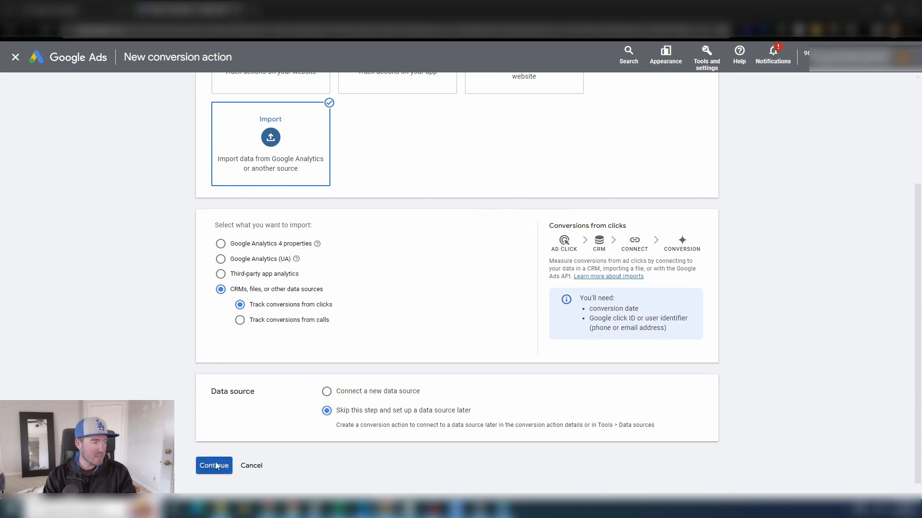
- Add a conversion action named GHL - Test - Booked Appointment under the Converted lead goal
click(358, 313)
click(278, 359)
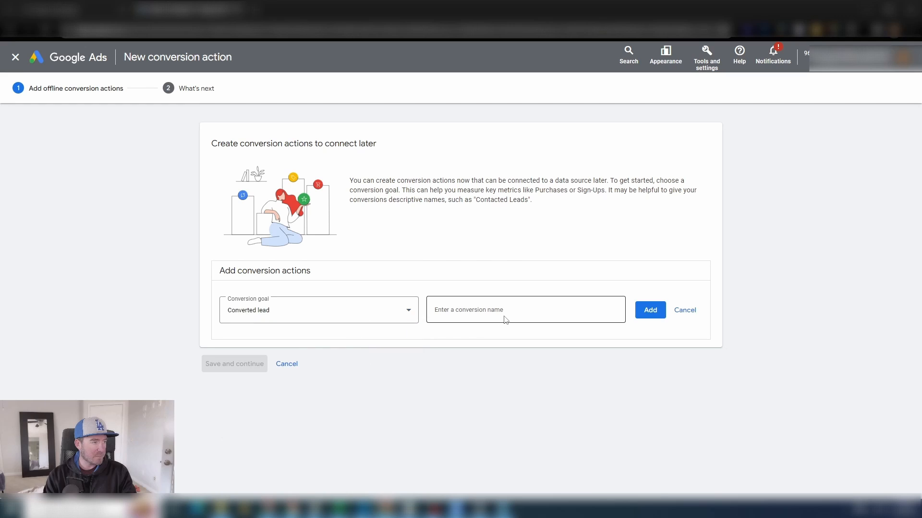
click(505, 309)
text(GHL - Test - Booked App)
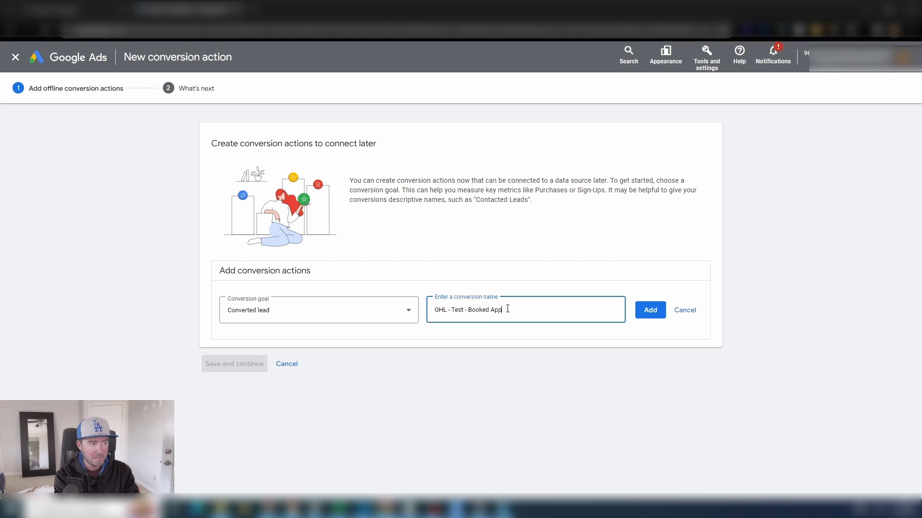
text(ointment)
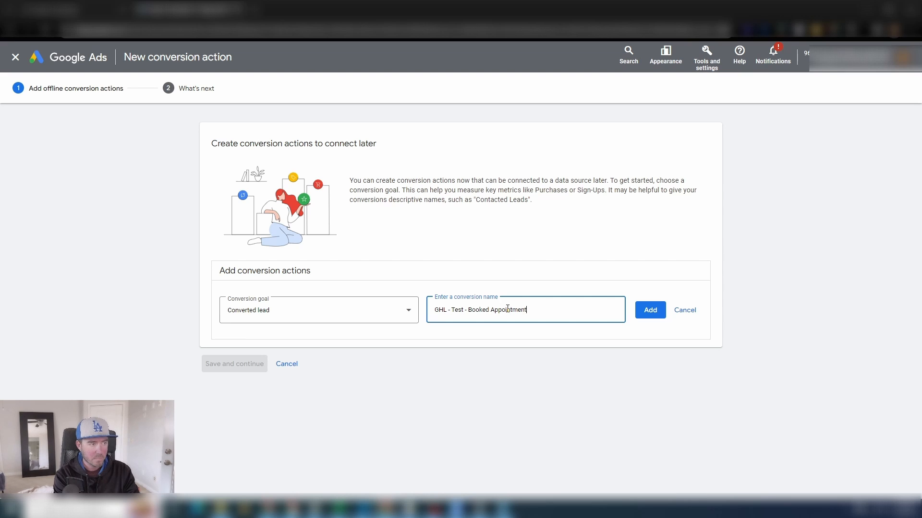
click(645, 309)
- Open the Booked Appointment conversion's settings and make it a secondary action not used for bidding optimization
click(675, 319)
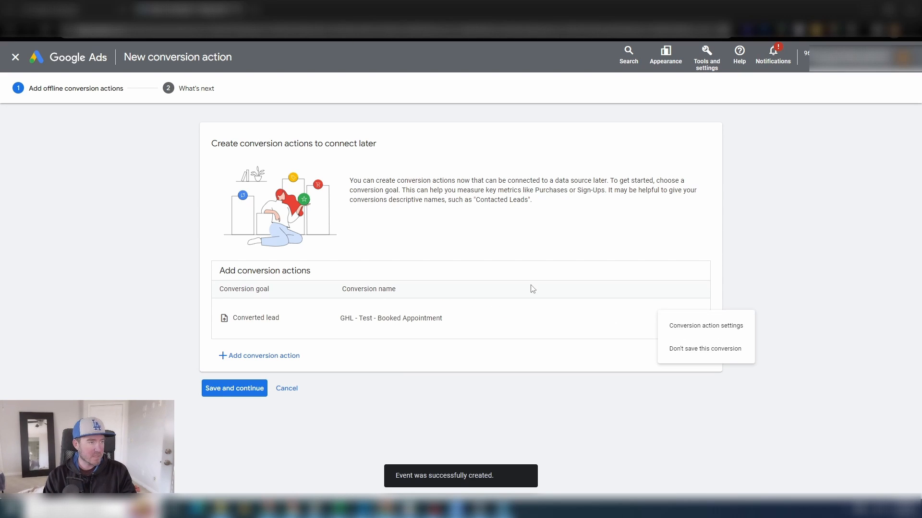
click(734, 332)
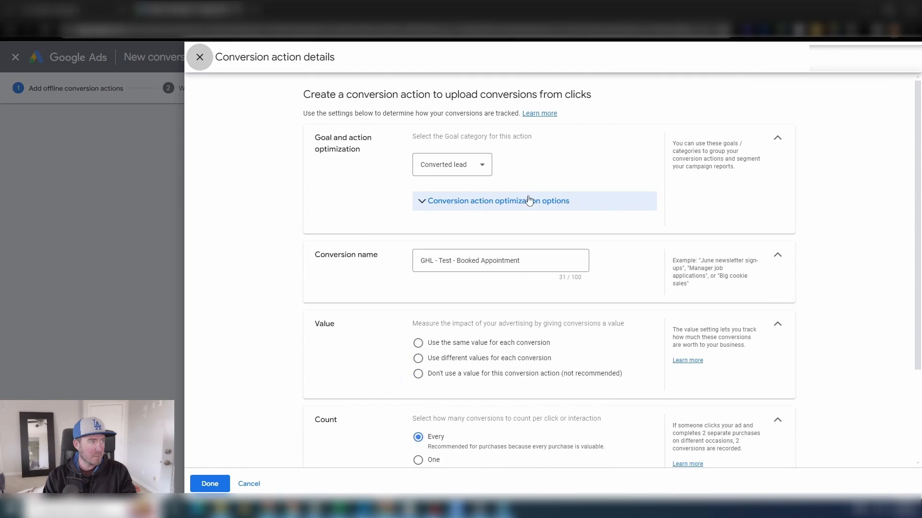
click(438, 266)
scroll(345, 268, down, 4)
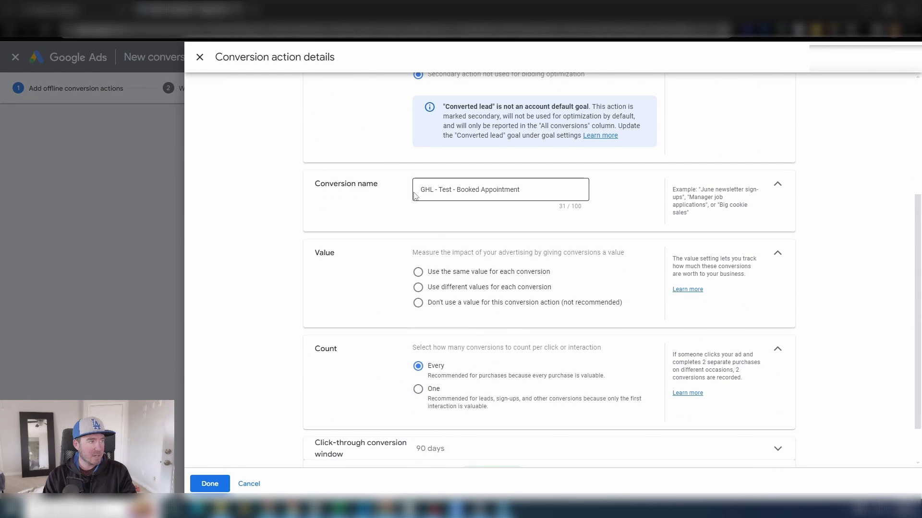
- Use different values for each Booked Appointment conversion, with a default value of 500 US dollars
scroll(457, 249, down, 1)
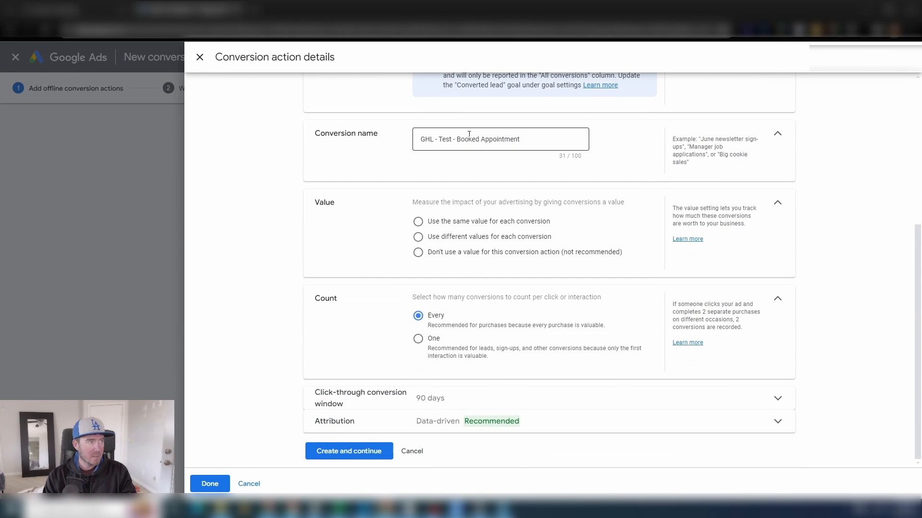
click(419, 237)
drag(527, 291, 495, 291)
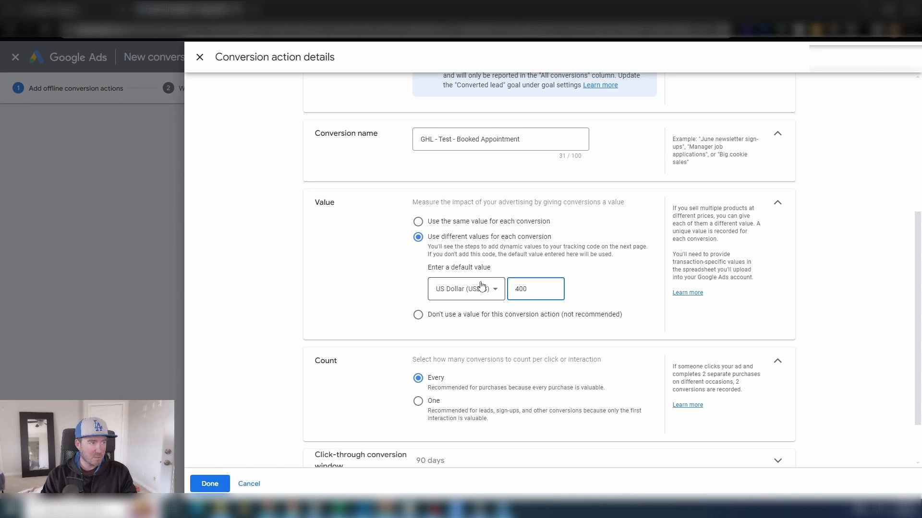
click(331, 264)
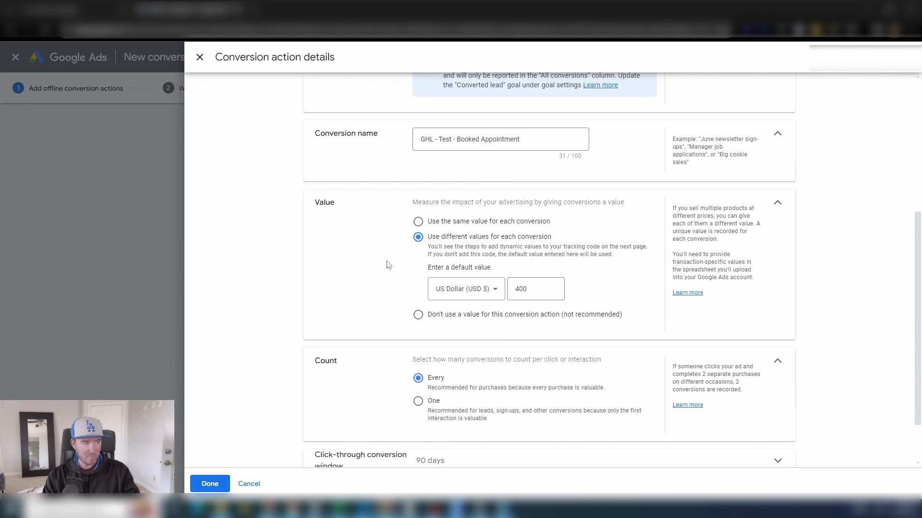
drag(534, 290, 467, 289)
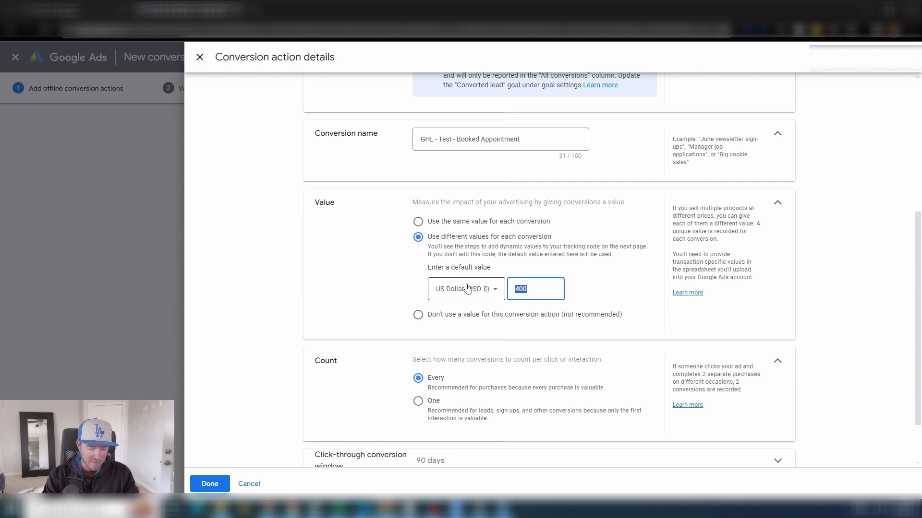
text(50)
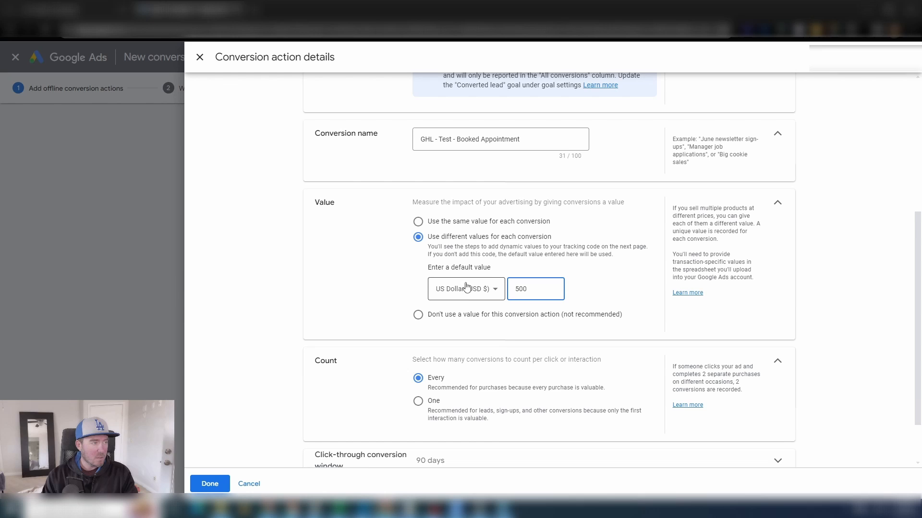
click(336, 262)
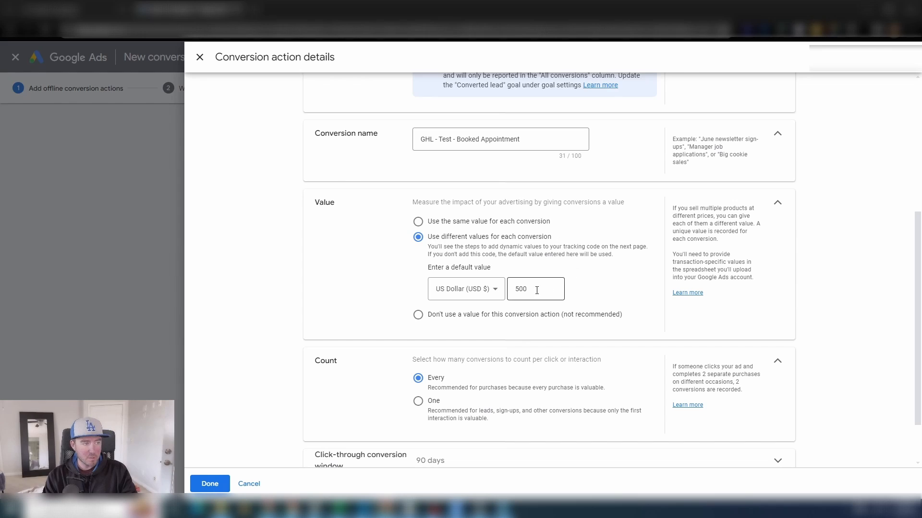
- Count only one Booked Appointment conversion per click, then create the action and finish its setup
scroll(308, 306, down, 1)
click(415, 341)
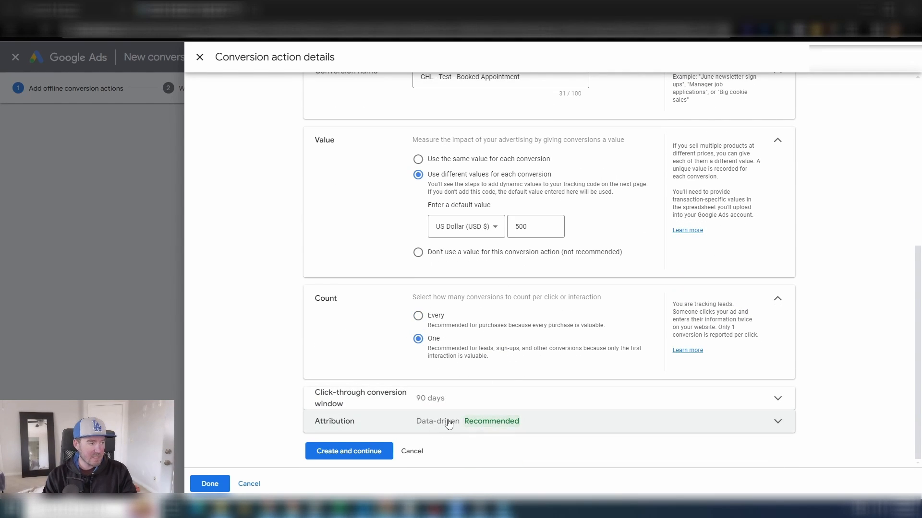
click(370, 451)
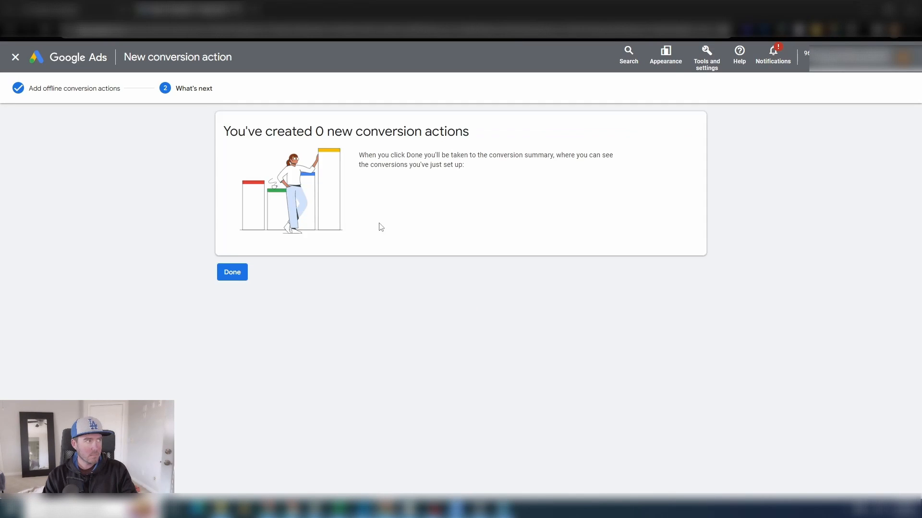
click(246, 274)
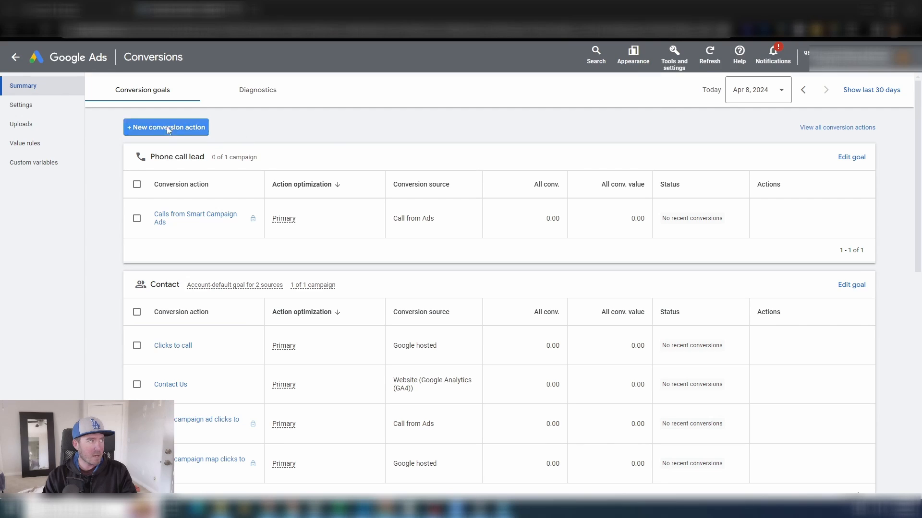
- Begin a third conversion action imported from CRMs, files, or other data sources, tracking clicks with the data source left for later setup
click(189, 127)
click(299, 277)
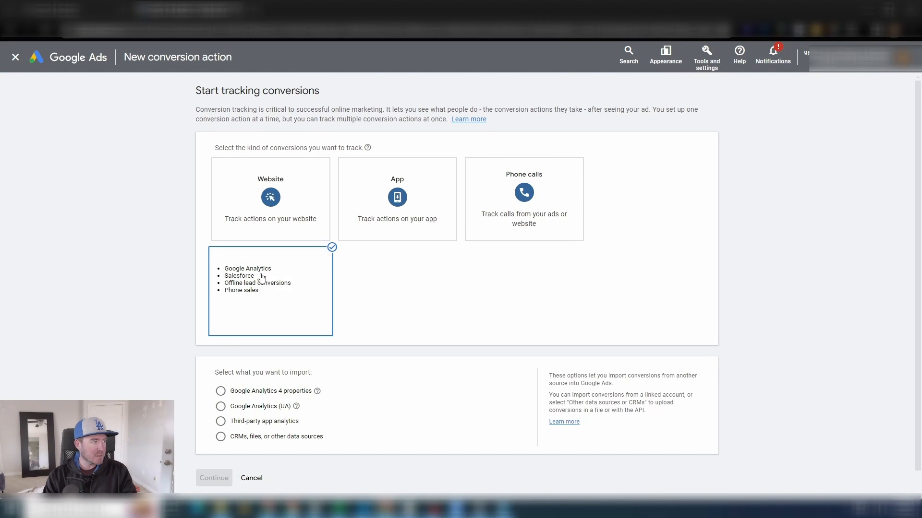
click(220, 437)
scroll(168, 332, down, 1)
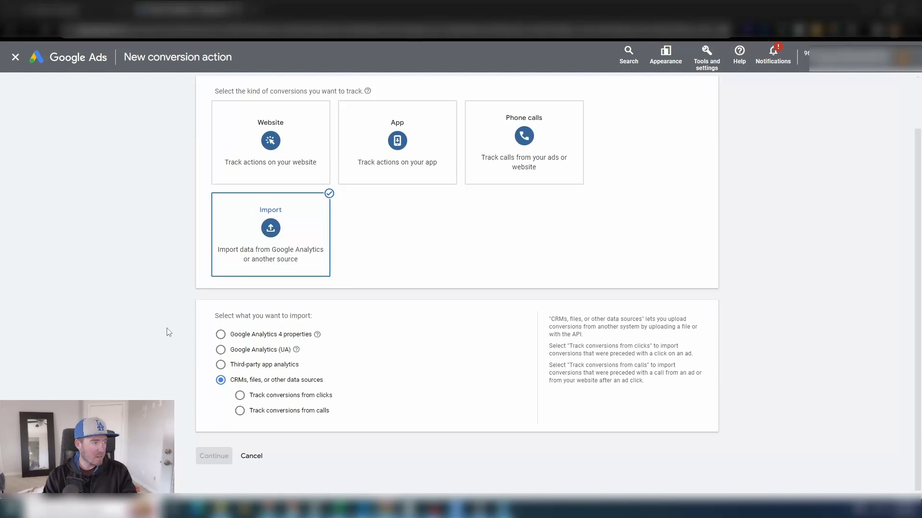
click(240, 395)
scroll(308, 400, down, 2)
click(328, 410)
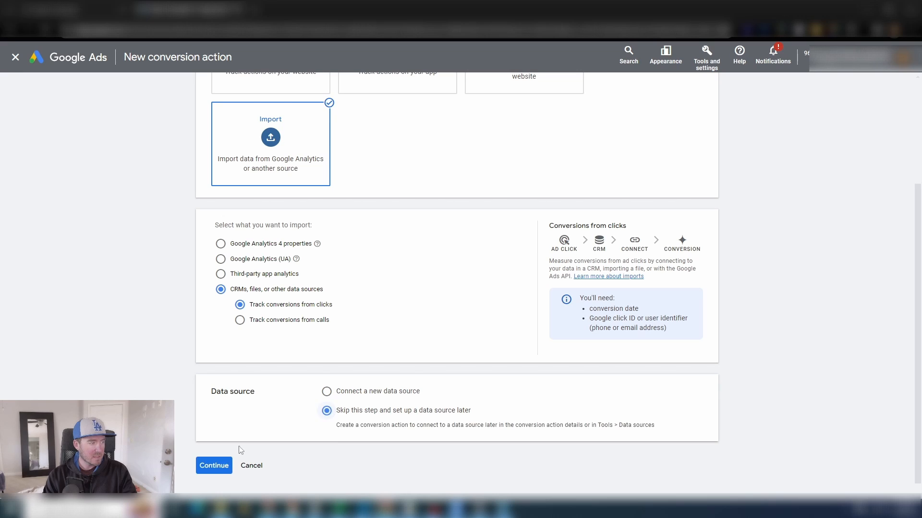
click(215, 456)
- Add a conversion action named GHL - Test - Closed Deal under the Converted lead goal
click(350, 318)
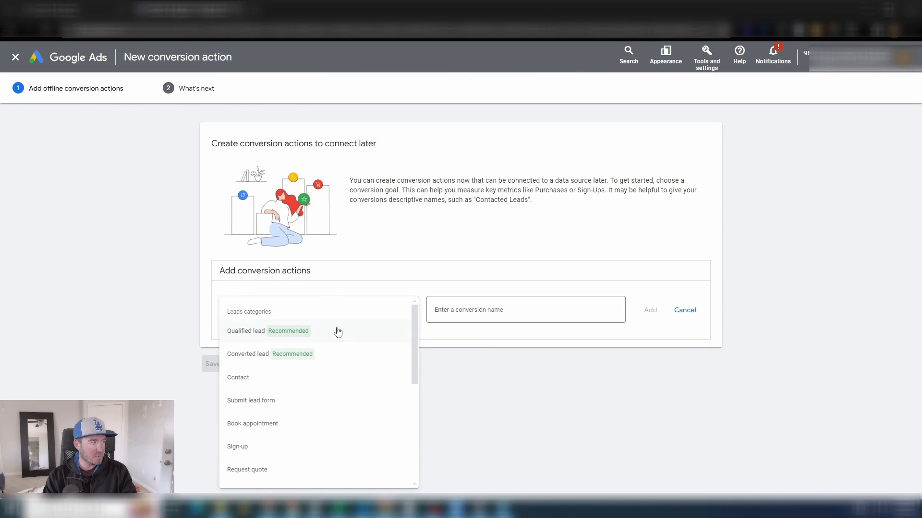
click(272, 355)
click(511, 312)
text(GHL)
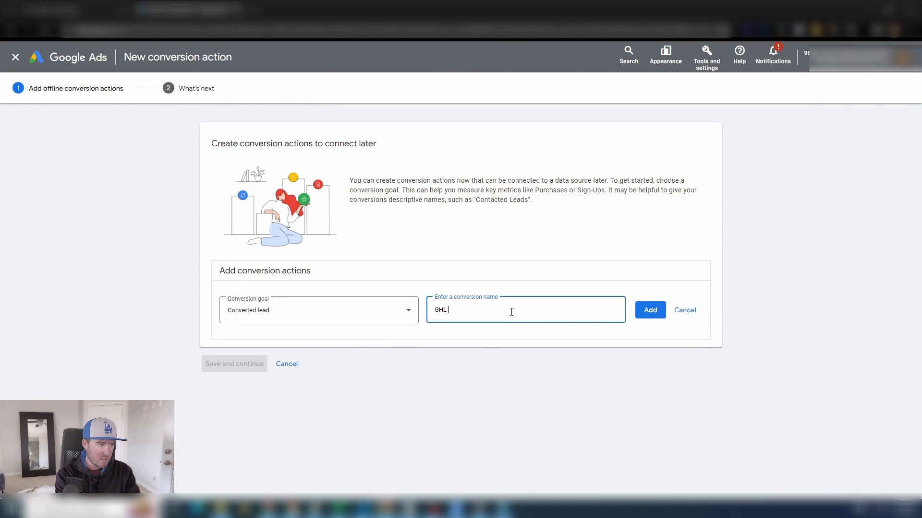
text( - Test - Closed Deal)
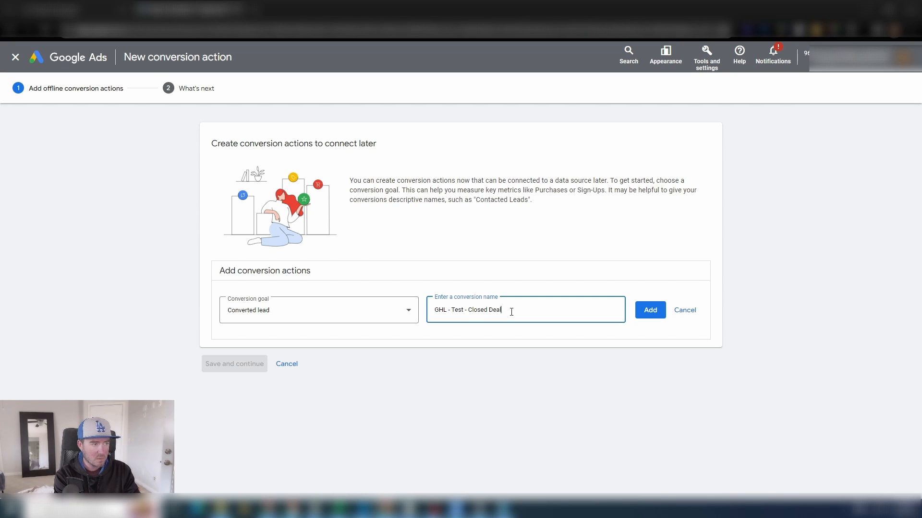
click(651, 311)
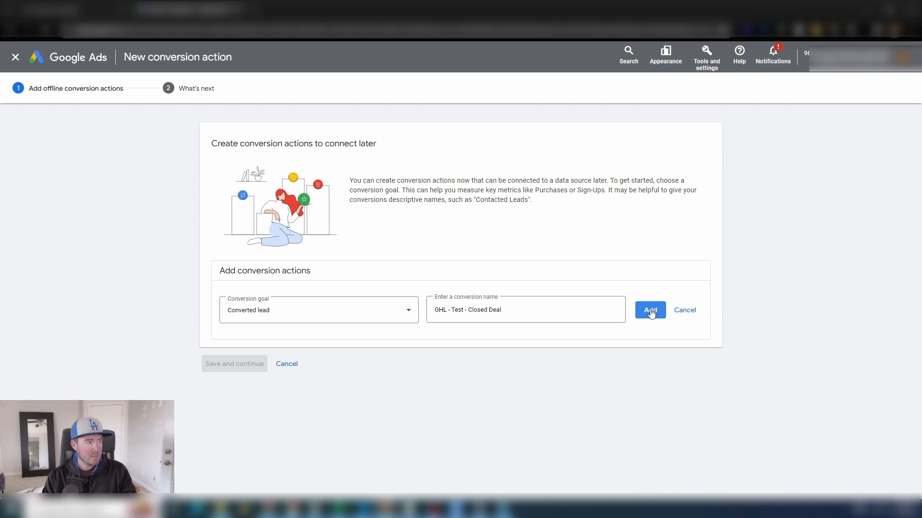
- Open the Closed Deal conversion's settings and make it a secondary action not used for bidding optimization
click(678, 319)
click(685, 325)
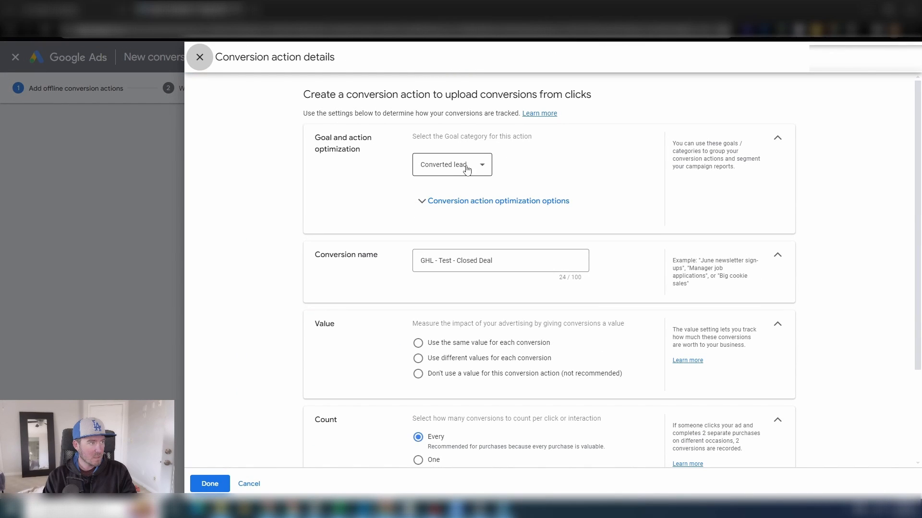
click(448, 202)
click(418, 266)
scroll(353, 254, down, 4)
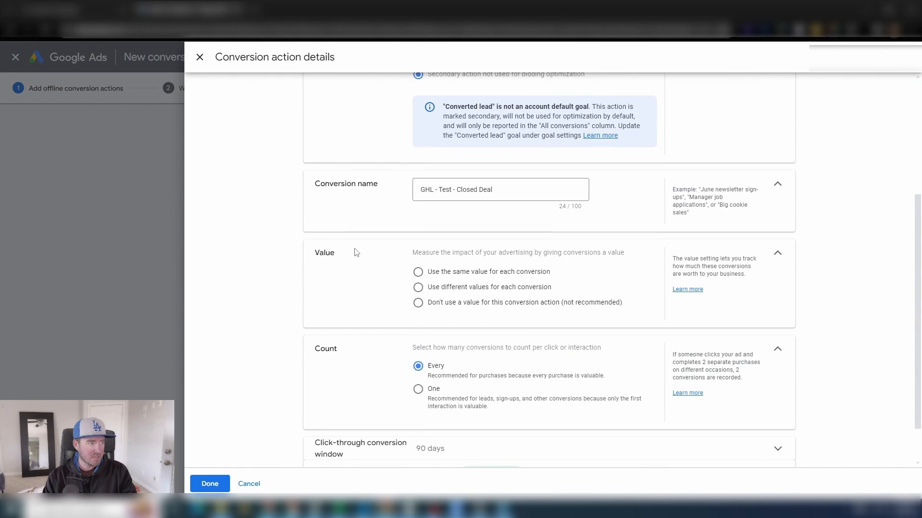
- Use different values for each Closed Deal conversion, with a default value of 1000 US dollars
click(417, 288)
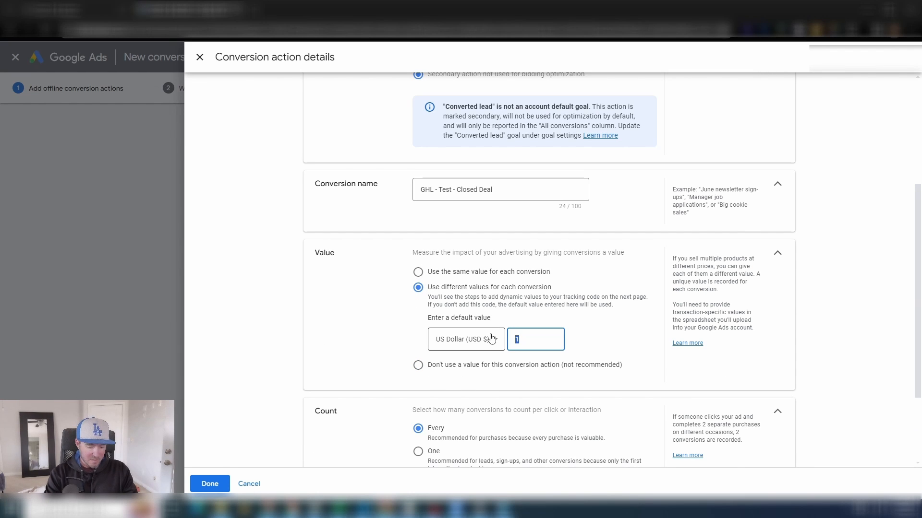
text(1000)
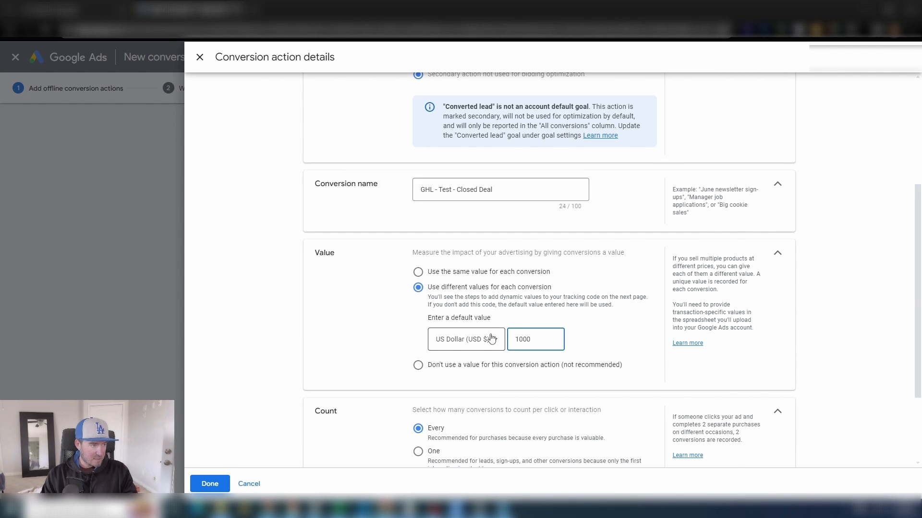
click(323, 296)
- Count only one Closed Deal conversion per click and create the conversion action
scroll(357, 291, down, 2)
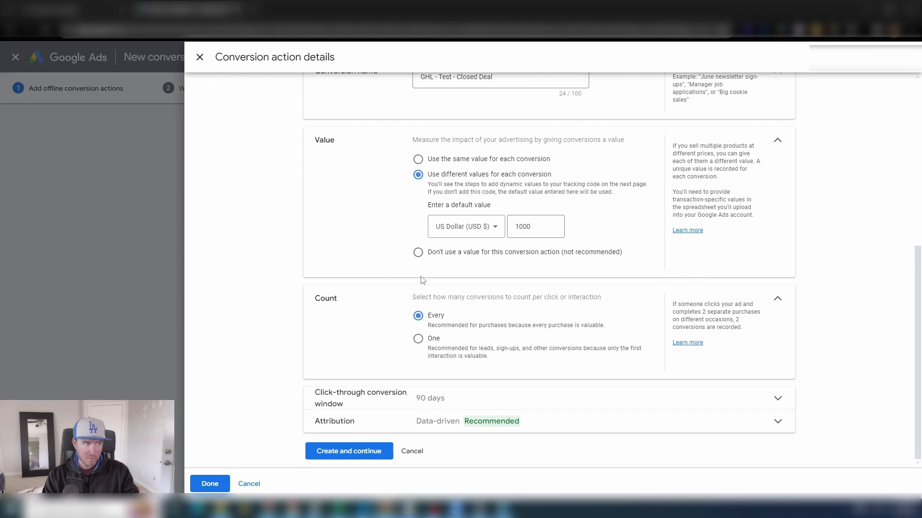
click(418, 339)
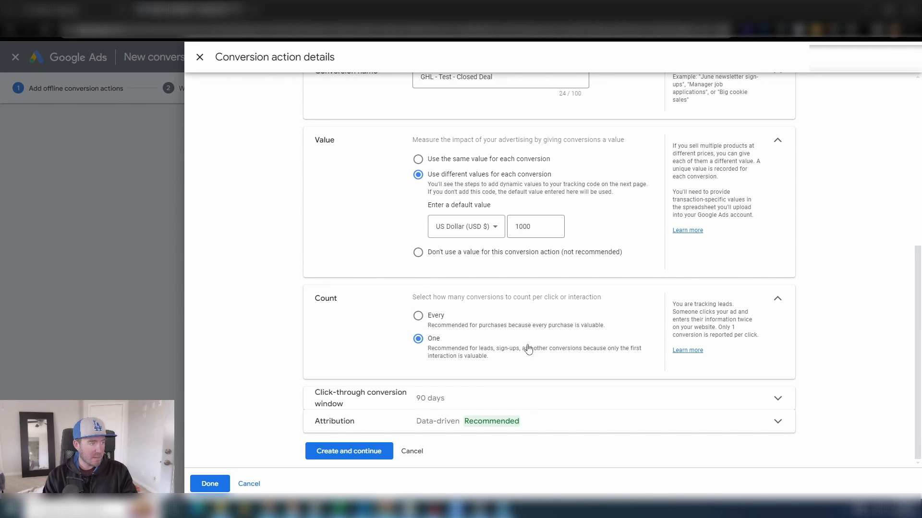
click(344, 456)
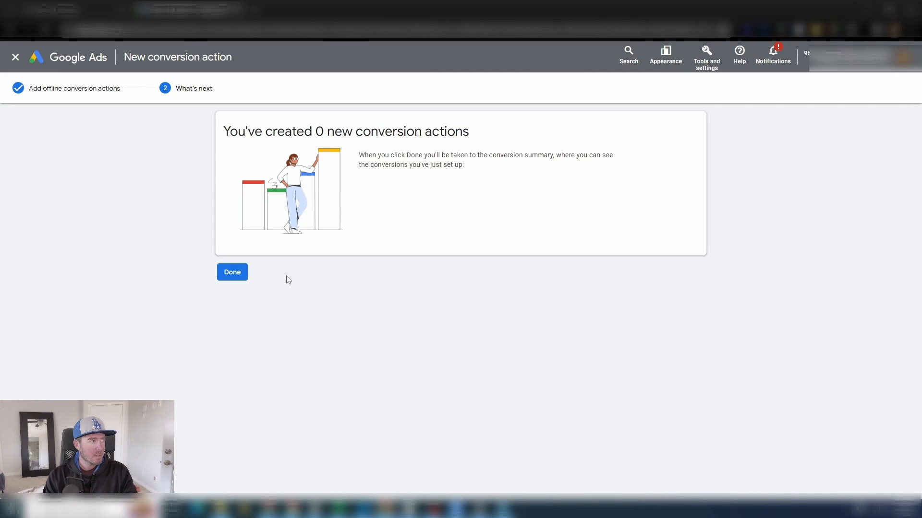
- Finish the offline conversion setup and review the GHL - Test conversion actions listed under the Converted lead goal
click(221, 278)
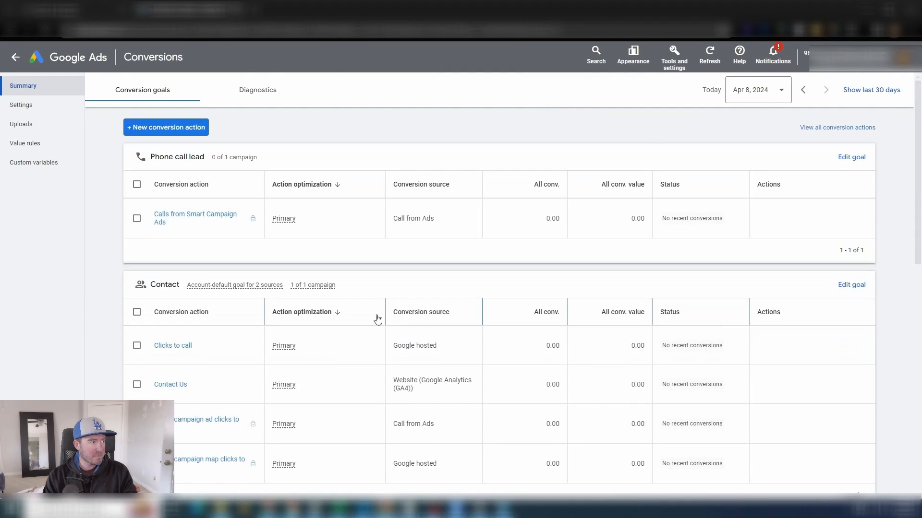
scroll(310, 345, down, 8)
scroll(310, 344, down, 3)
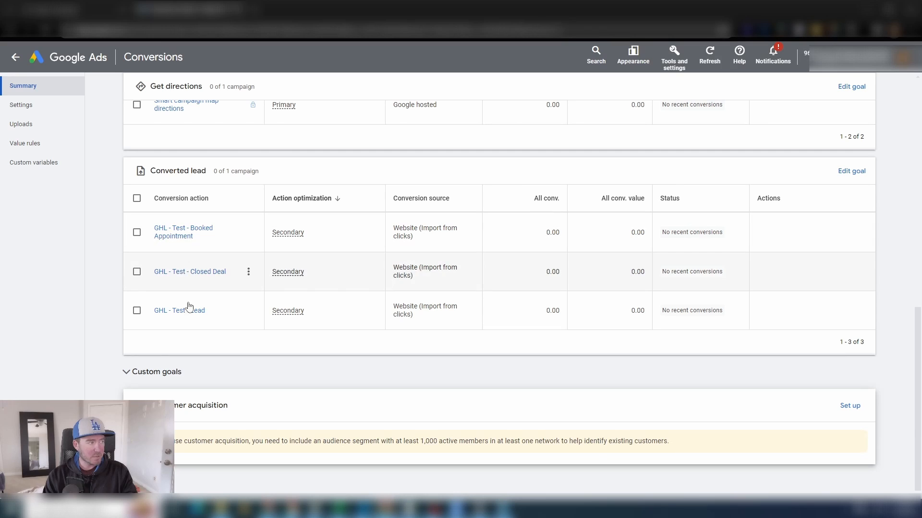
drag(180, 317, 165, 325)
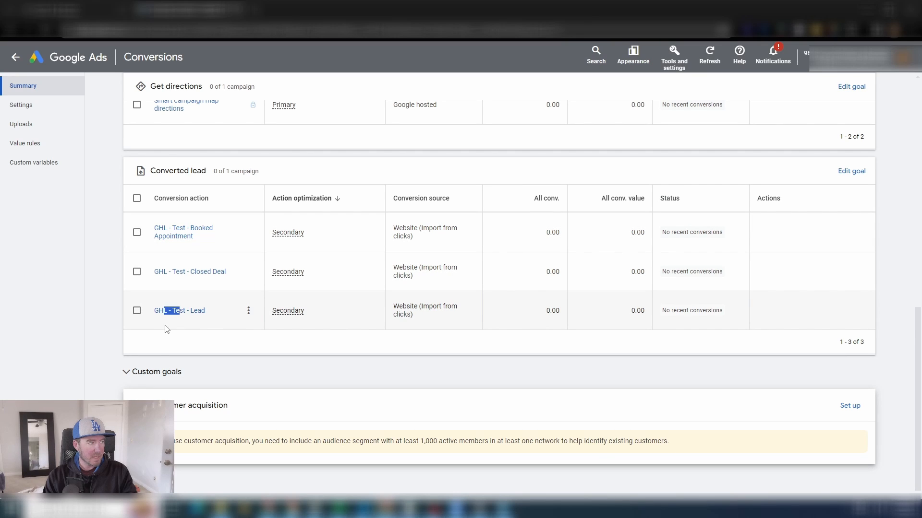
click(164, 330)
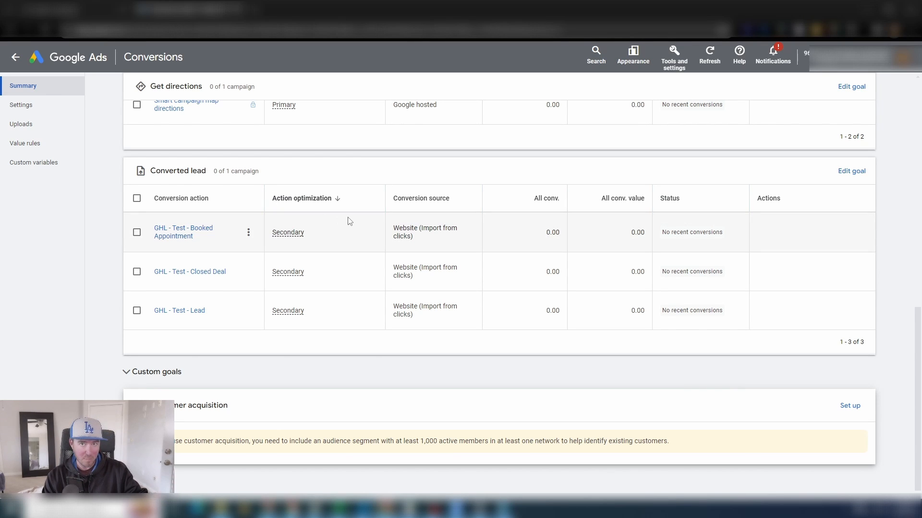
- Switch to the GoHighLevel workflow and add an Add To Google Adwords action that fires the GHL - Test - Lead conversion
click(64, 9)
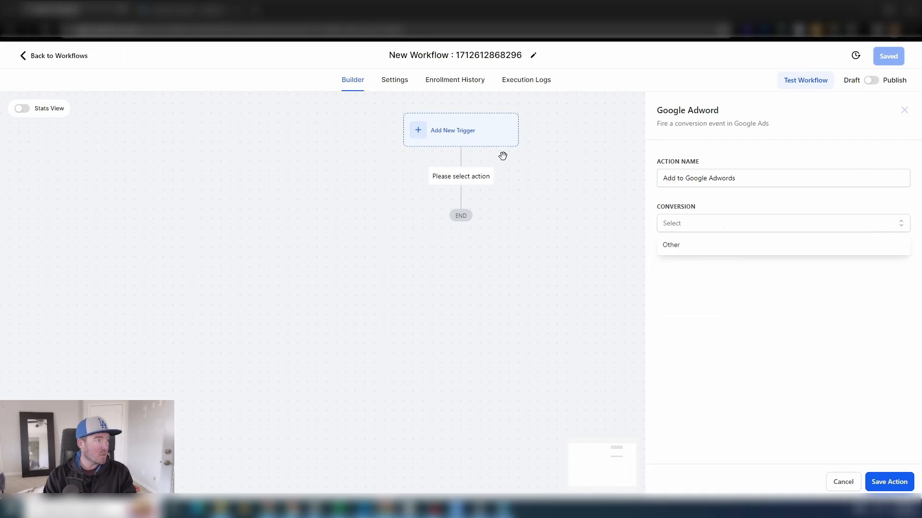
click(637, 189)
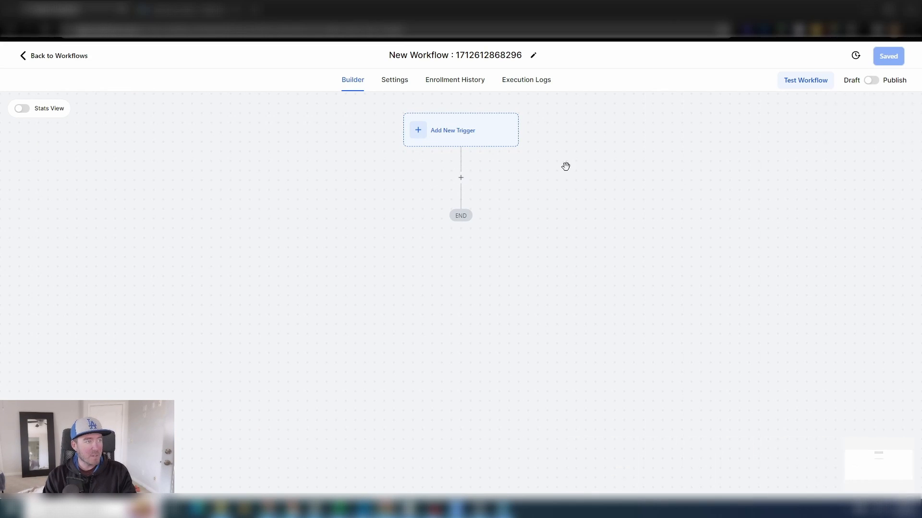
click(462, 180)
text(adw)
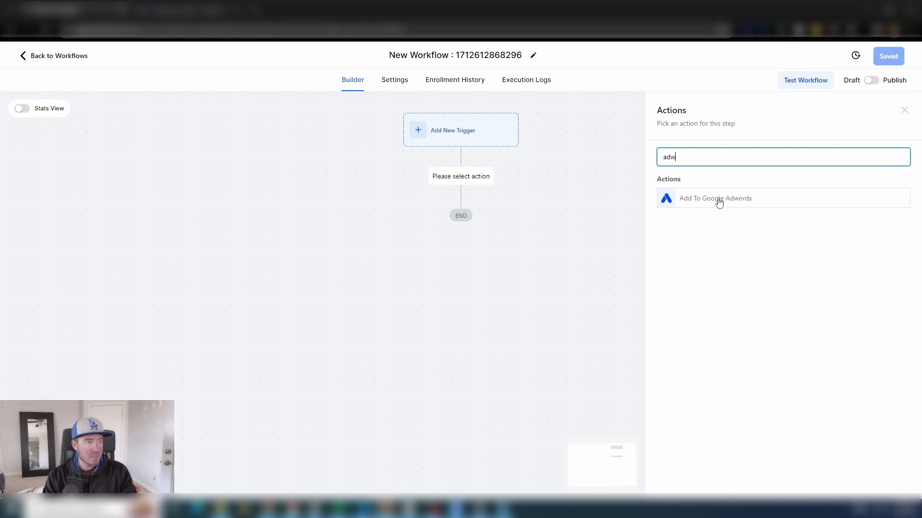
click(718, 200)
click(725, 224)
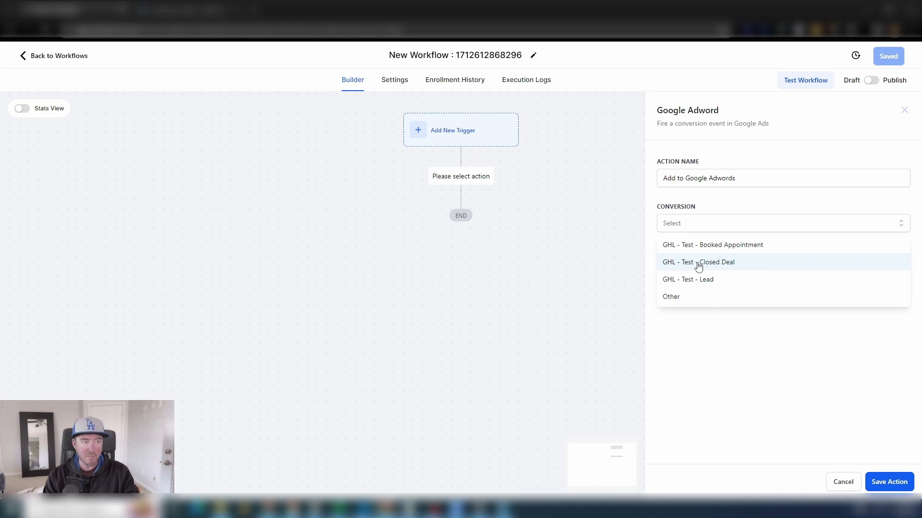
click(700, 279)
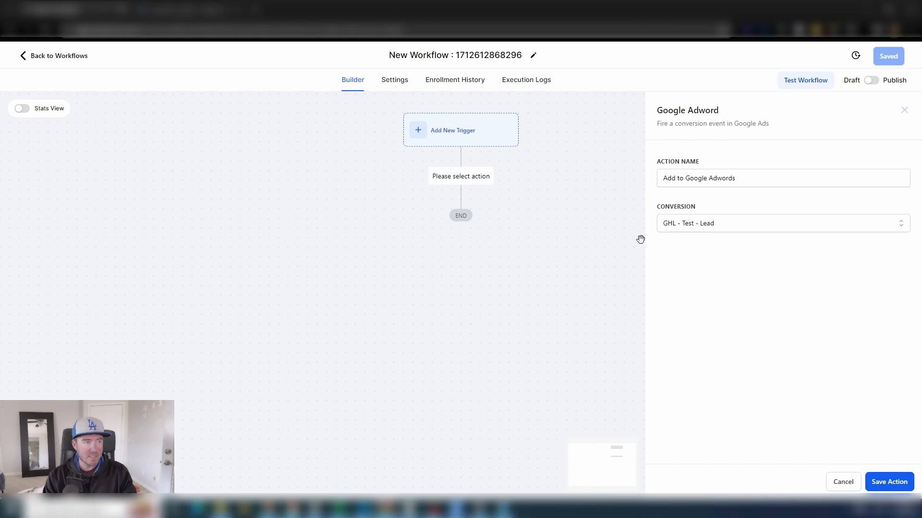
click(889, 482)
- Add a Form Submitted trigger without filters to the workflow and save it
click(422, 134)
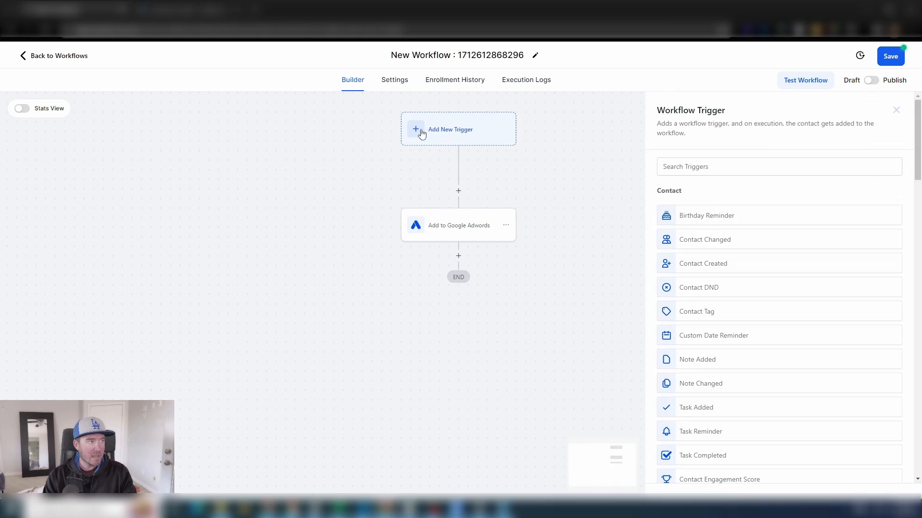
click(704, 168)
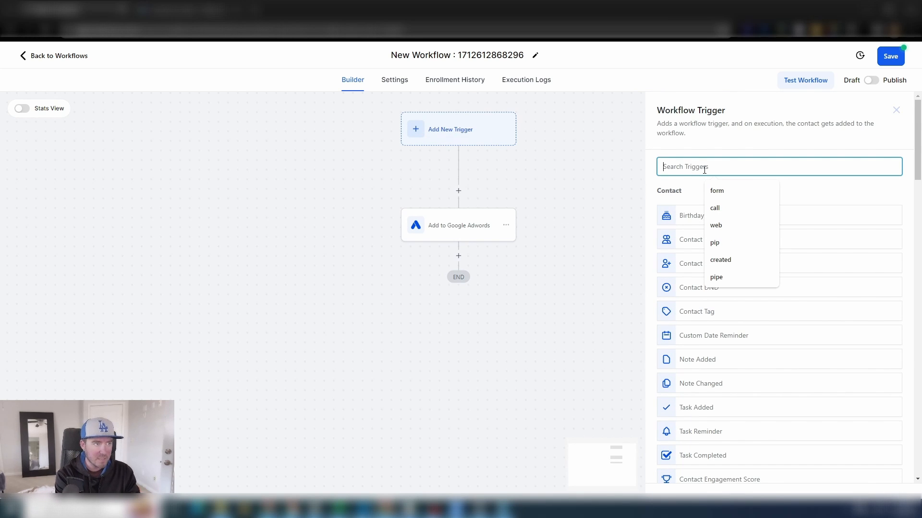
text(form)
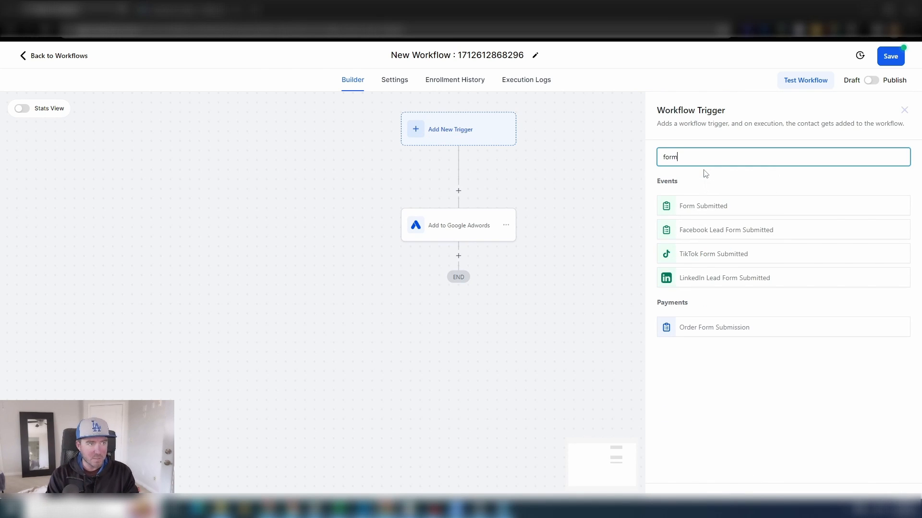
click(715, 204)
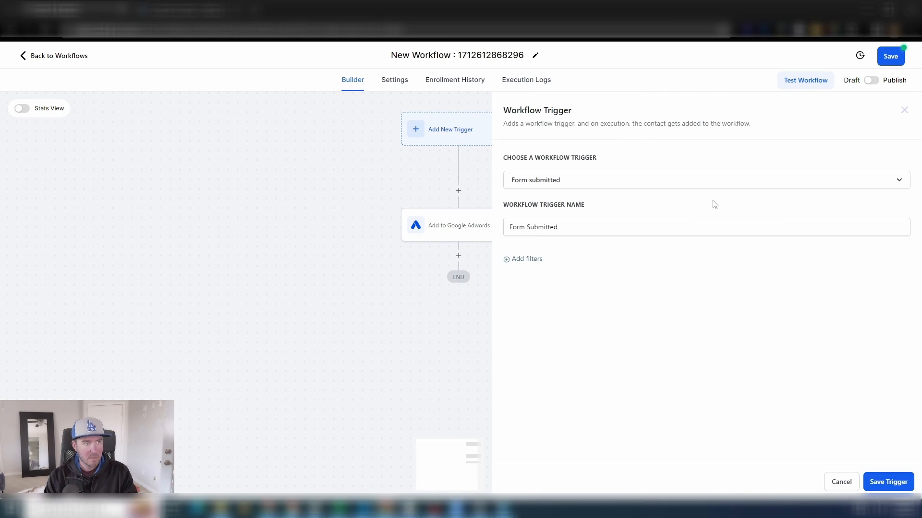
click(909, 483)
- Add a Call Status trigger with a Call Direction filter set to Incoming
click(482, 136)
click(697, 166)
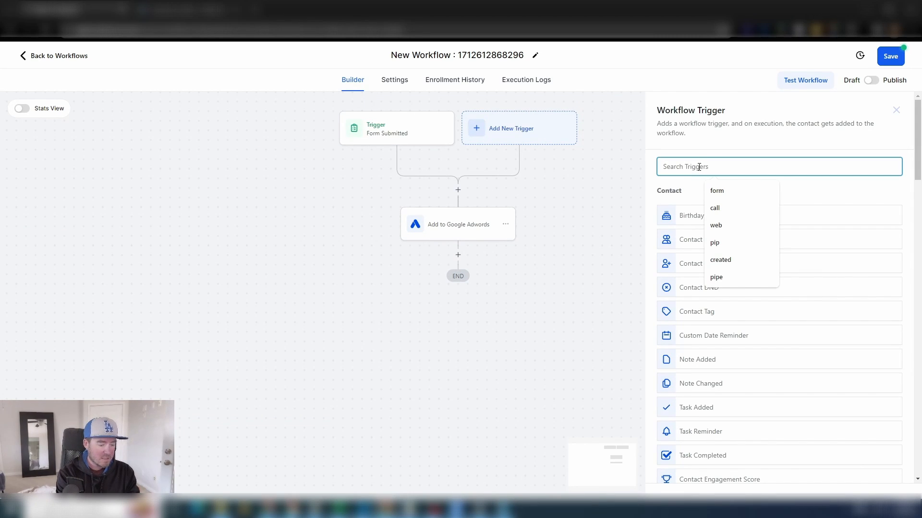
text(call)
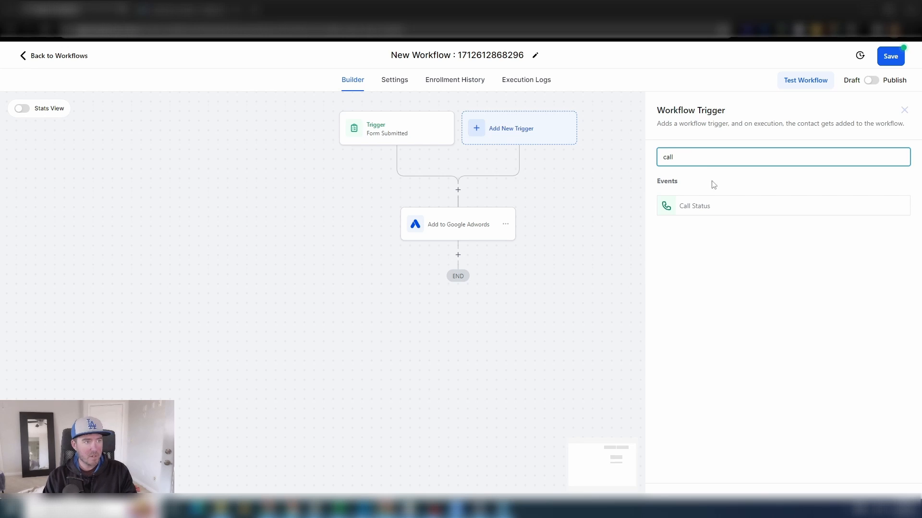
click(712, 207)
click(523, 259)
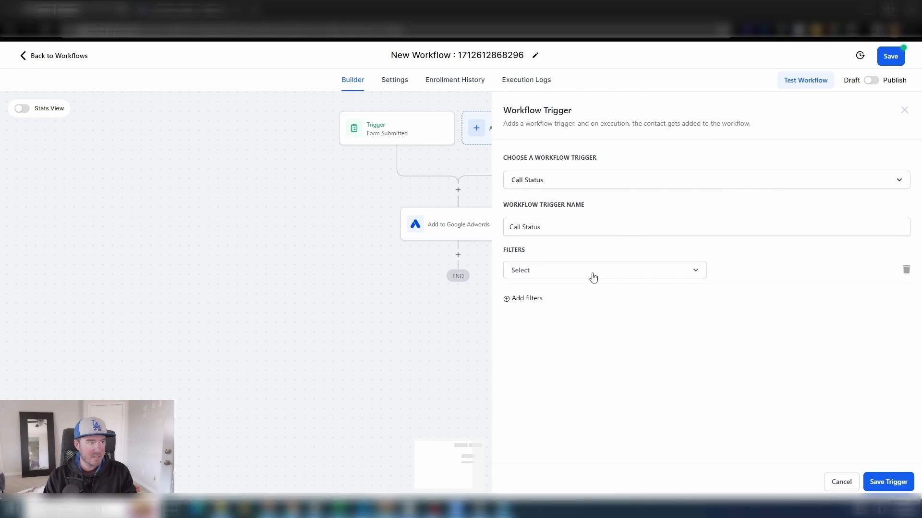
click(595, 274)
click(544, 338)
click(769, 268)
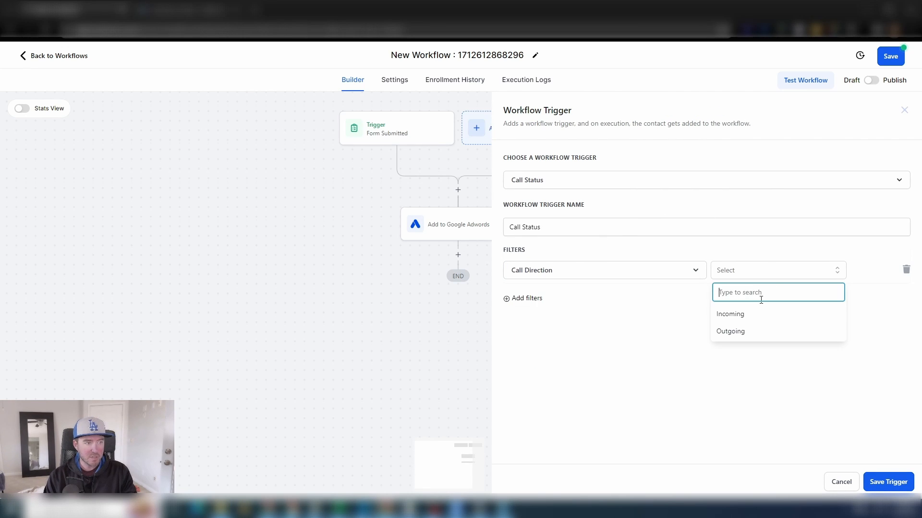
click(741, 319)
- Filter the Call Status trigger by In Number Pool with Test YT Pool as well, and save the trigger
click(523, 298)
click(562, 298)
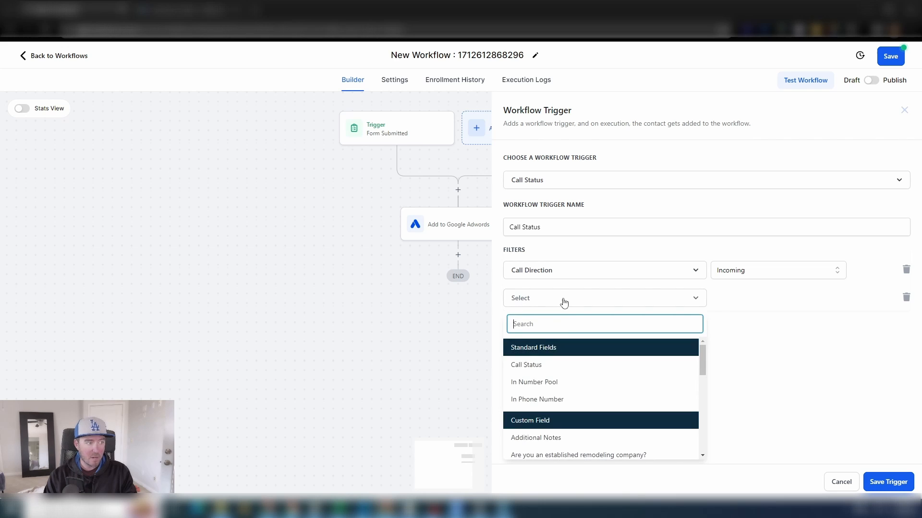
click(545, 384)
click(770, 300)
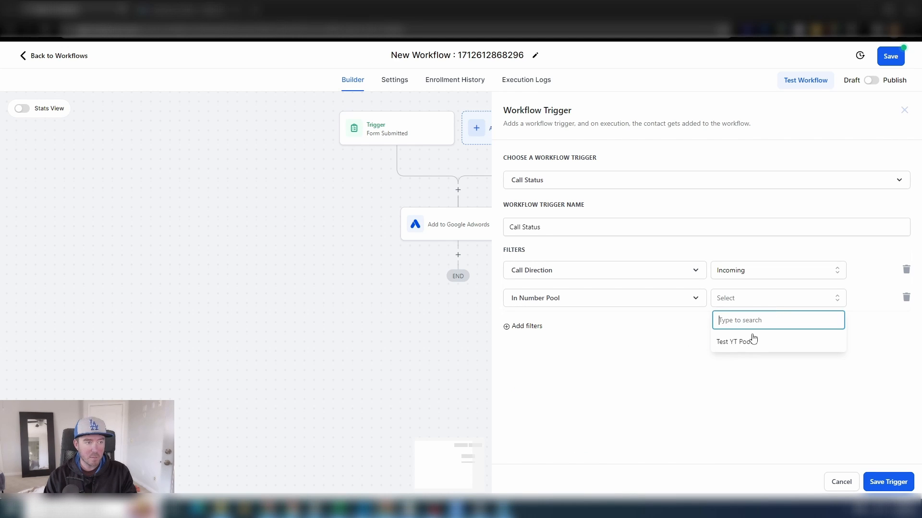
click(753, 339)
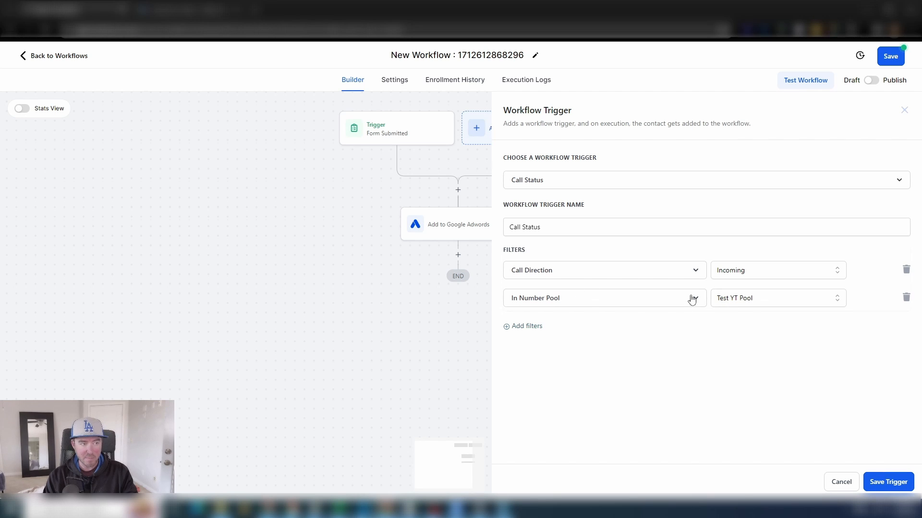
click(889, 483)
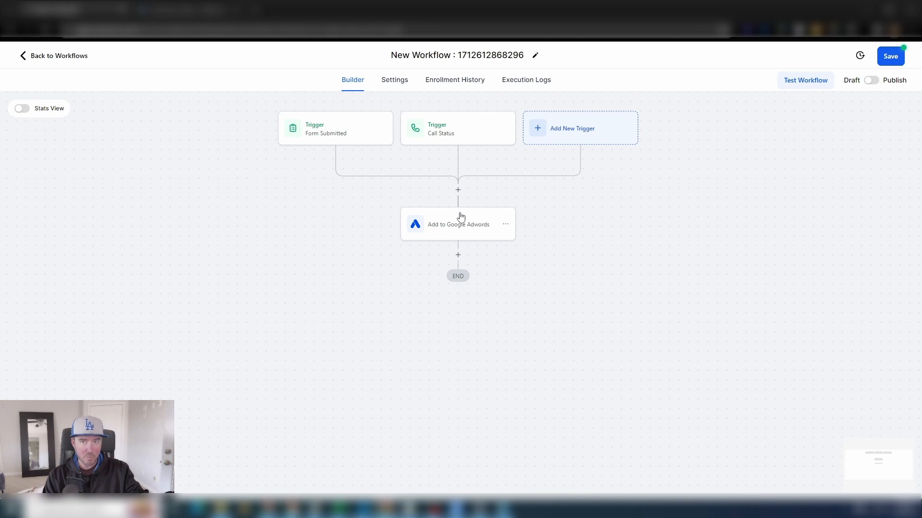
- Check the conversion chosen in the Add to Google Adwords action, save the action and set the workflow to Publish
click(461, 228)
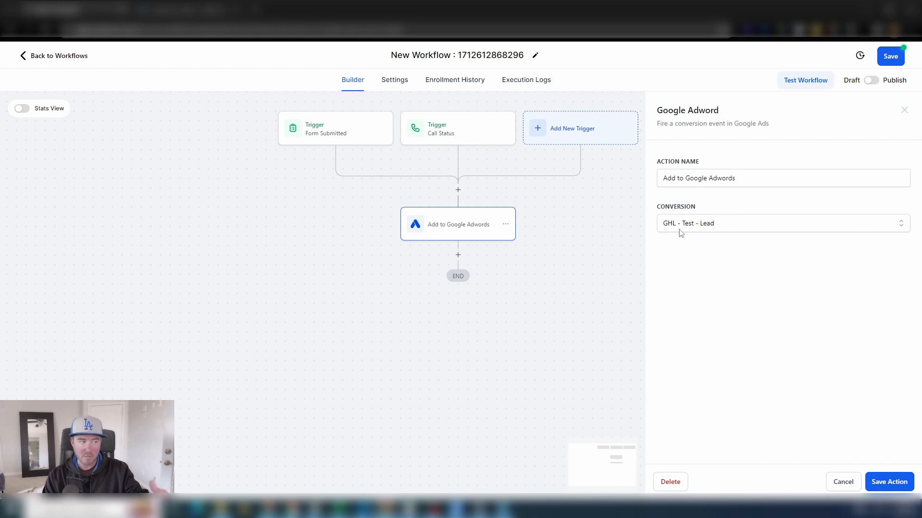
click(891, 481)
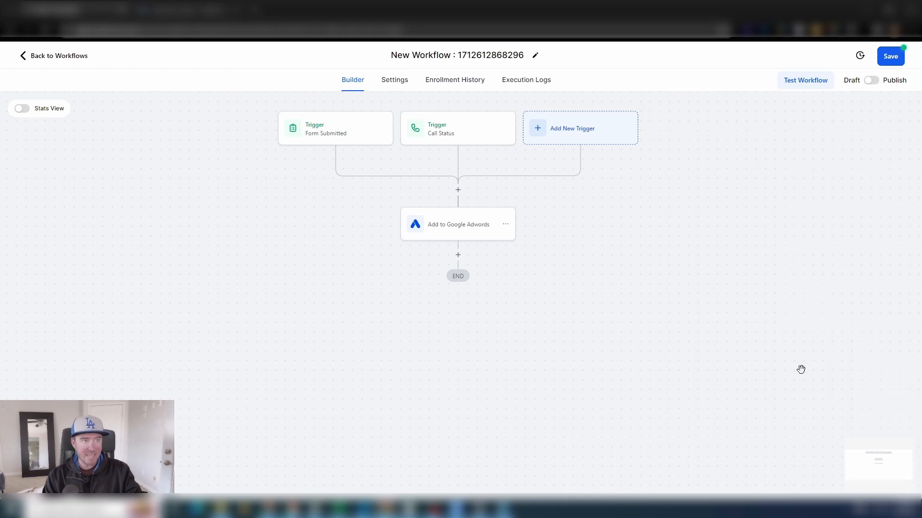
click(876, 80)
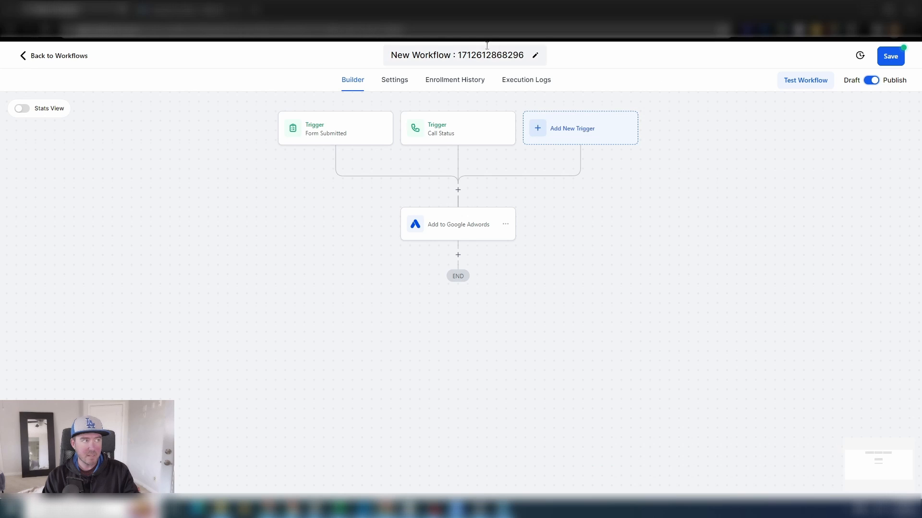
- Rename the workflow as (1) Lead Conversion Sent and save it
click(463, 57)
text(GHL)
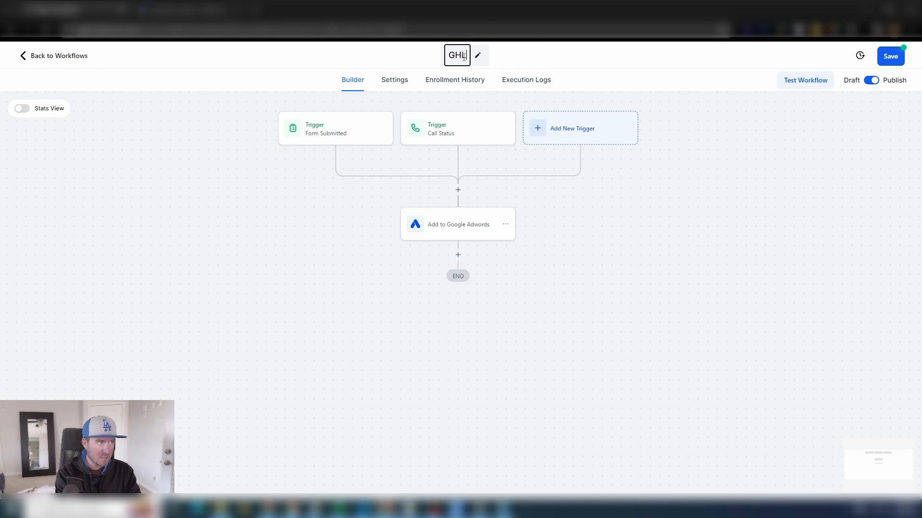
text(Adword)
key(BackSpace)
key(BackSpace)
key(BackSpace)
key(BackSpace)
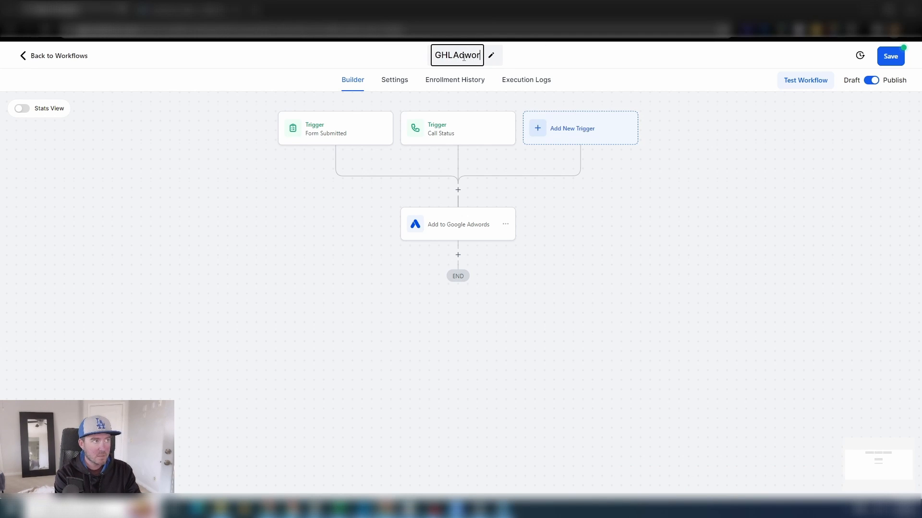
key(BackSpace)
key(BackSpace)
key(BackSpace)
key(BackSpace)
key(BackSpace)
text())
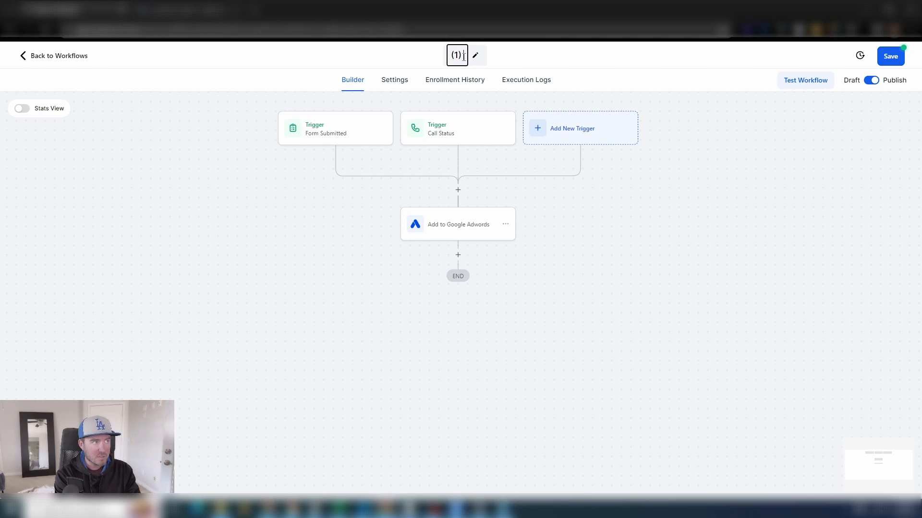
text( Lead Conve)
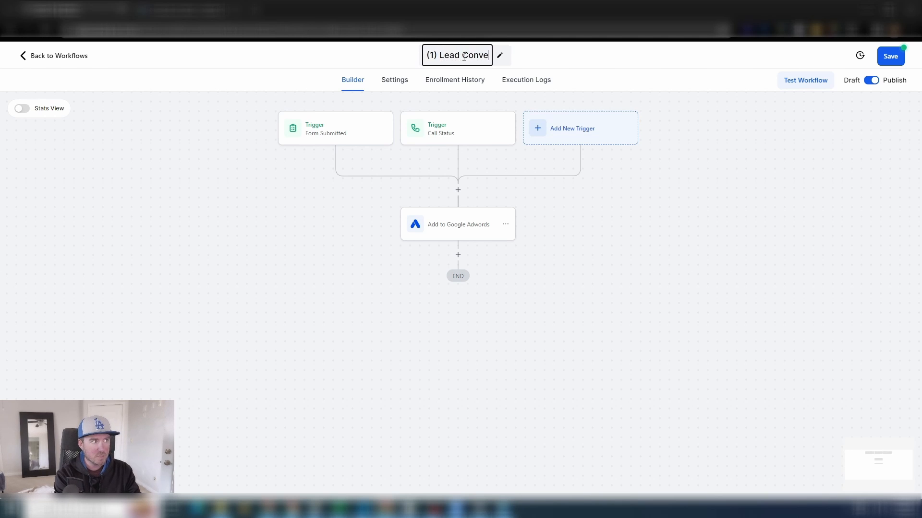
text(rsion Sent)
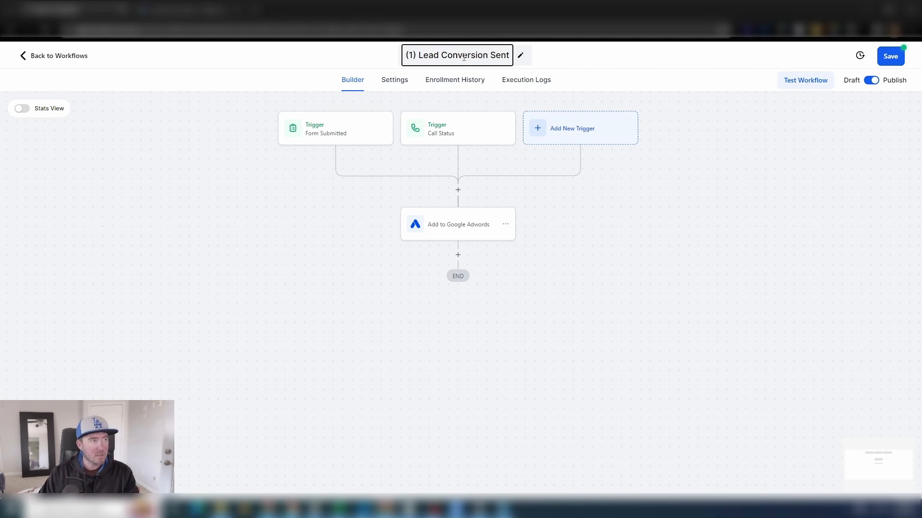
click(894, 61)
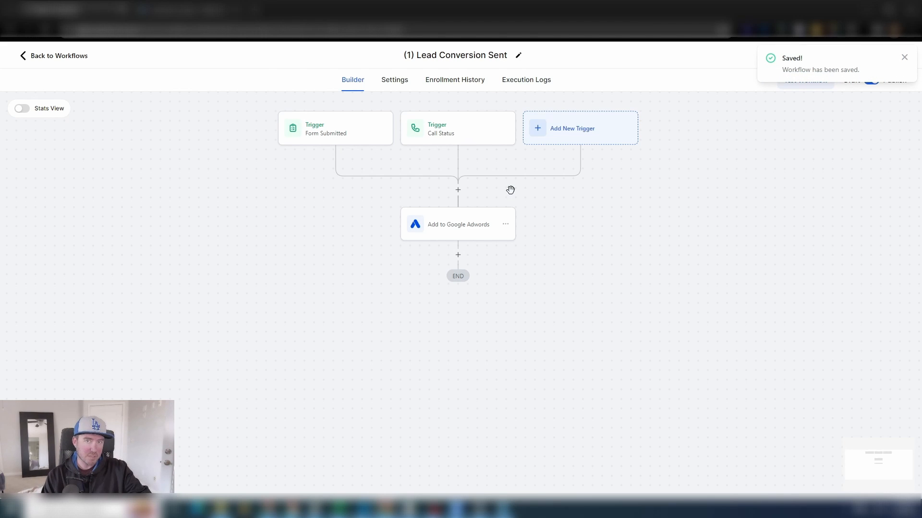
- Duplicate the (1) Lead Conversion Sent workflow under the name (2) Appointment Conversion Sent
click(79, 56)
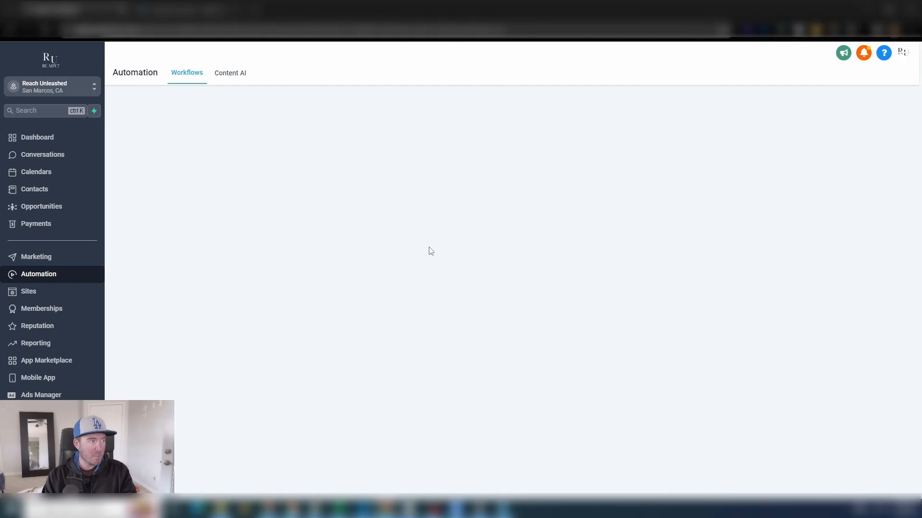
click(792, 231)
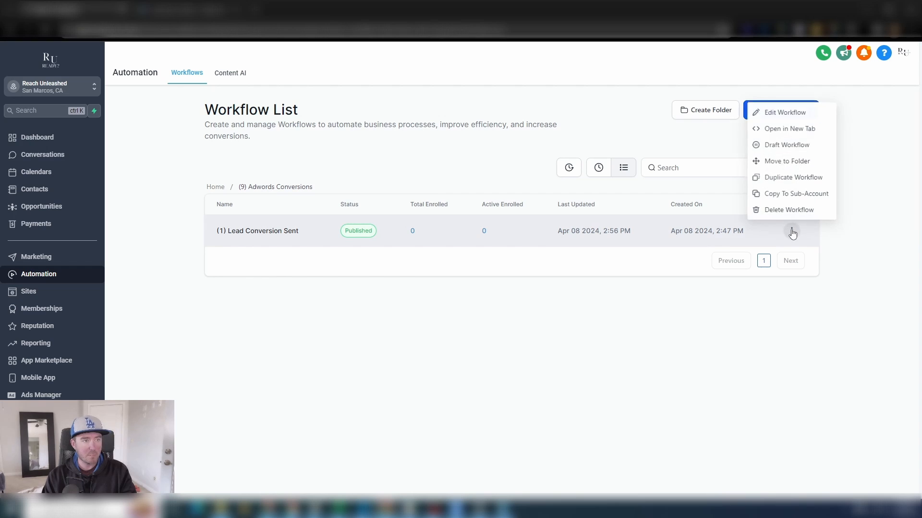
click(789, 177)
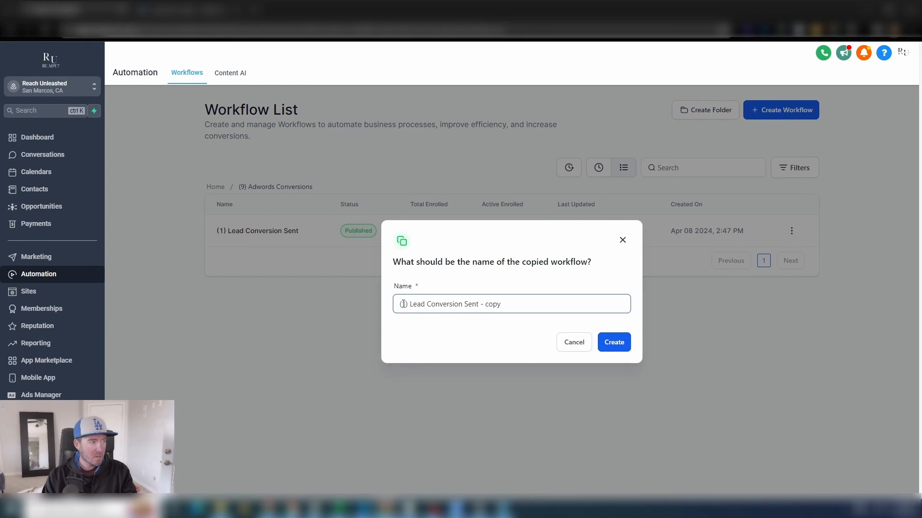
double_click(425, 305)
text(Appoi)
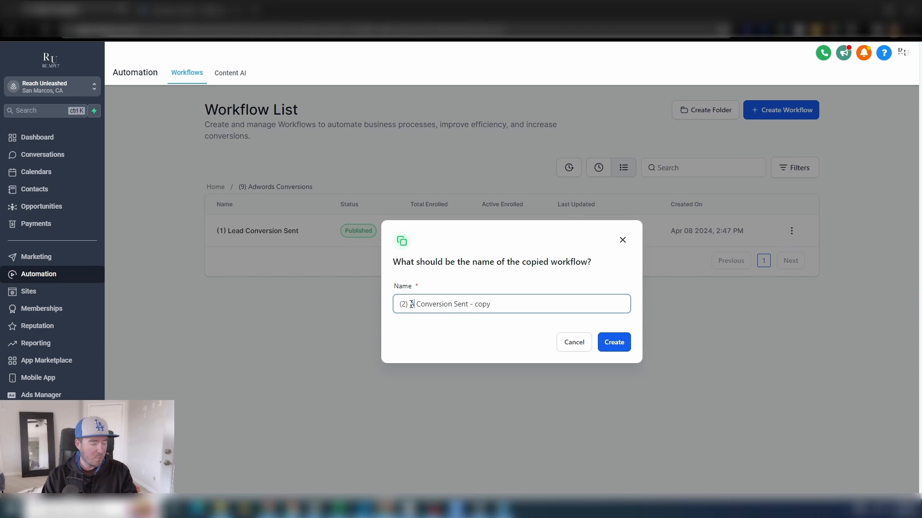
text(ntment)
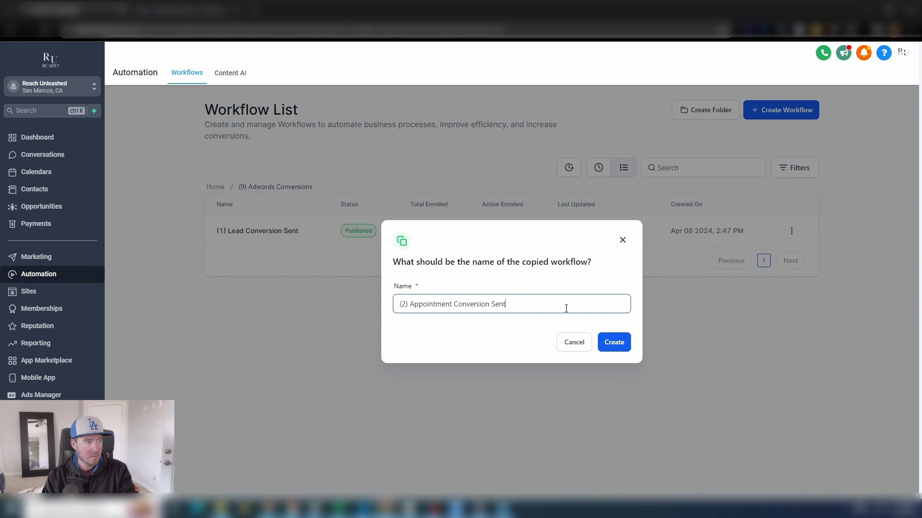
click(623, 347)
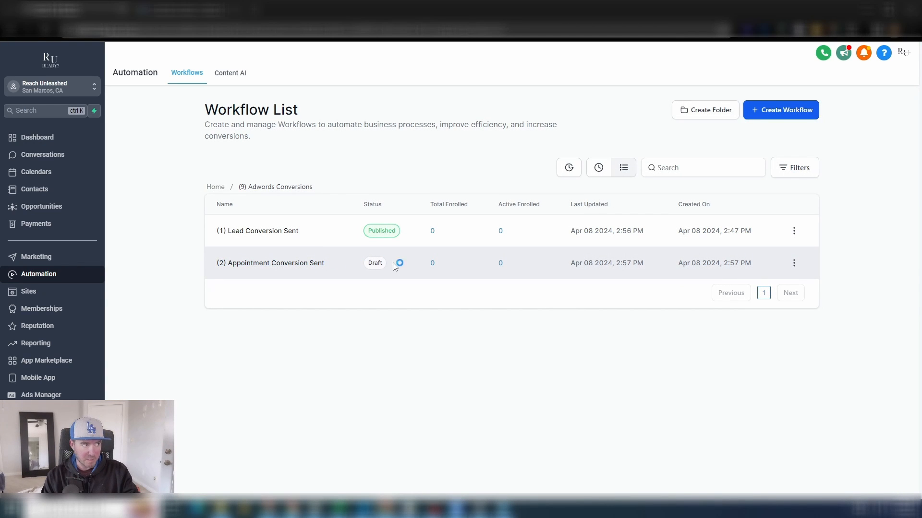
- Delete the Form Submitted and Call Status triggers from the (2) Appointment Conversion Sent workflow
click(290, 263)
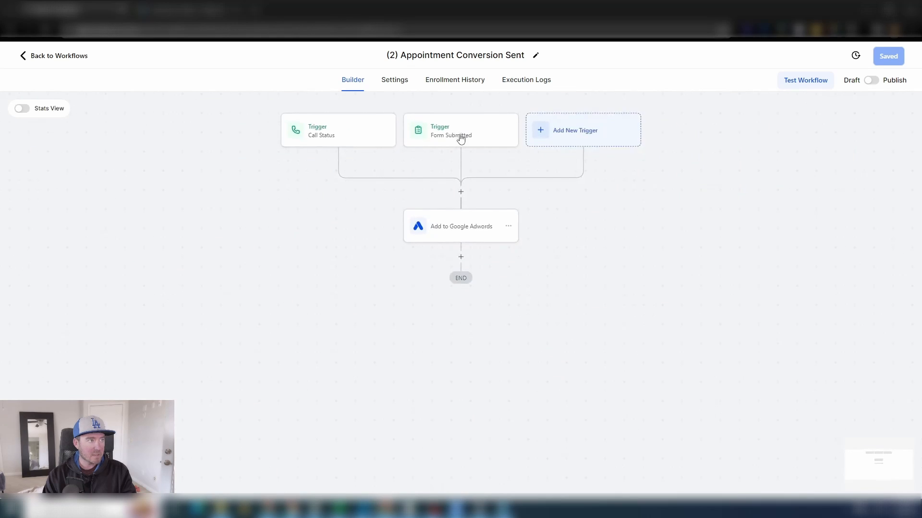
click(460, 134)
click(517, 482)
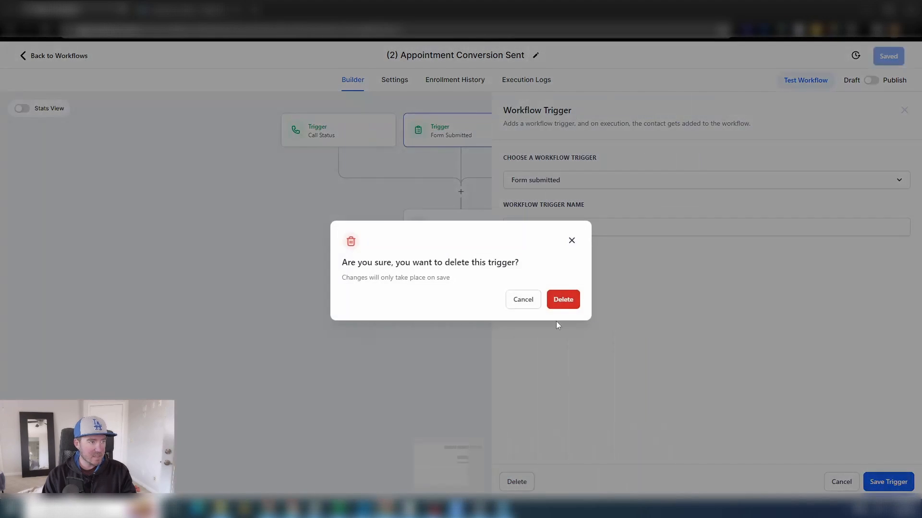
click(560, 301)
click(417, 138)
click(516, 482)
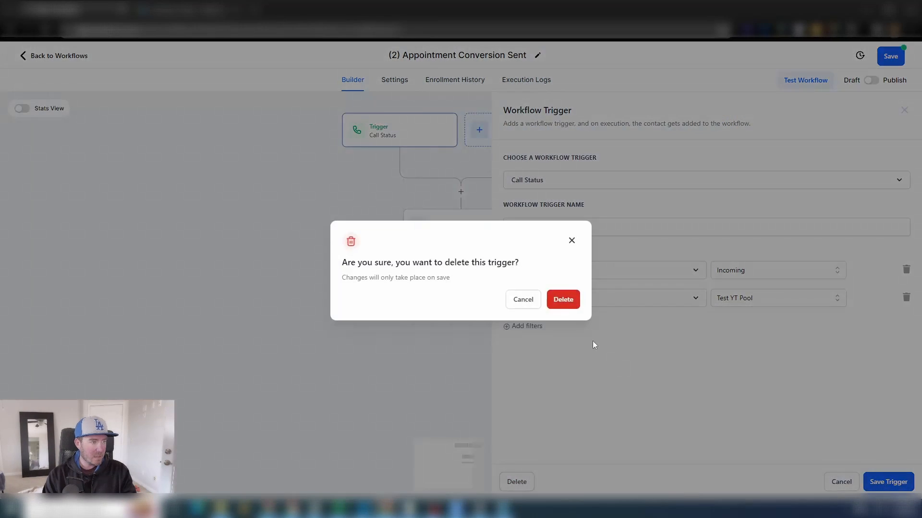
click(561, 298)
- Add a Customer Booked Appointment trigger without filters to the workflow and save the trigger
click(459, 139)
click(675, 167)
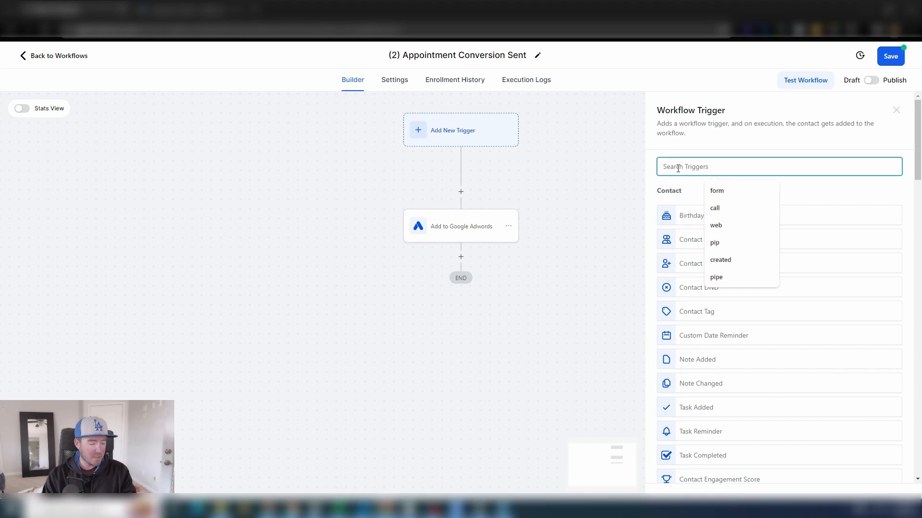
text(app)
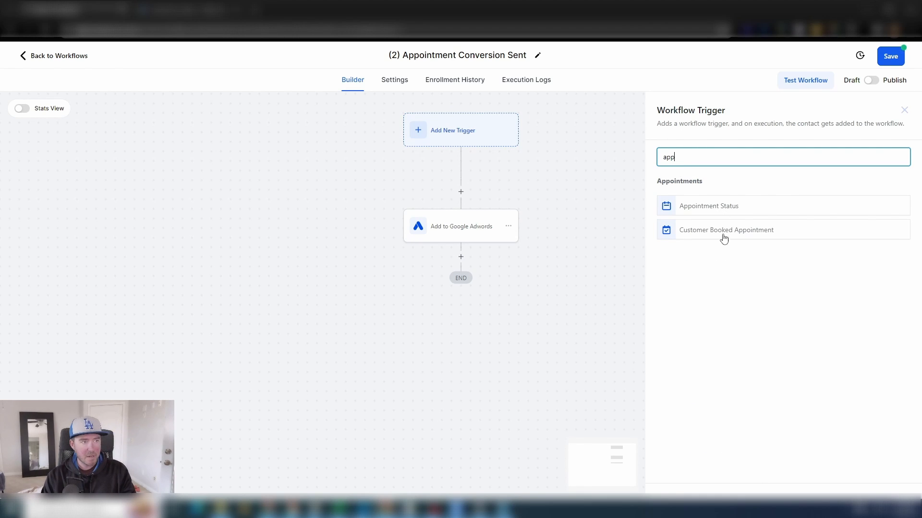
click(724, 231)
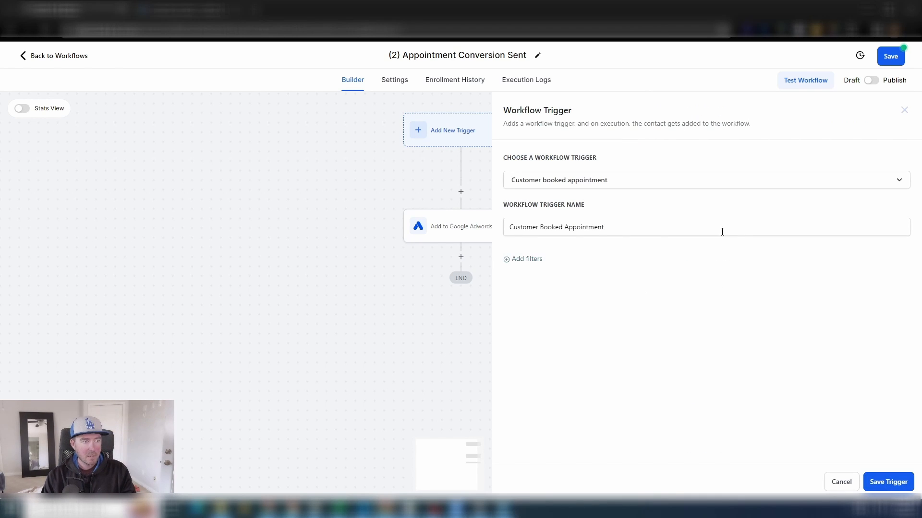
click(887, 482)
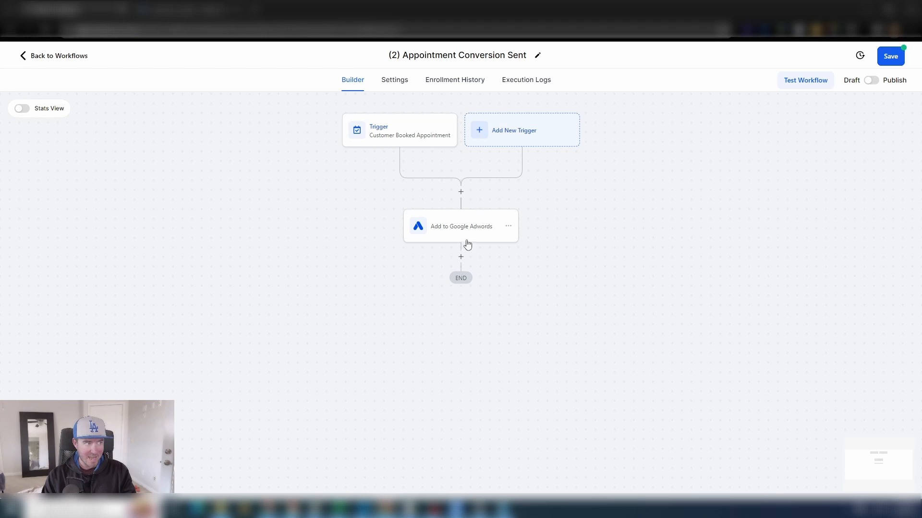
click(507, 132)
click(704, 164)
text(a)
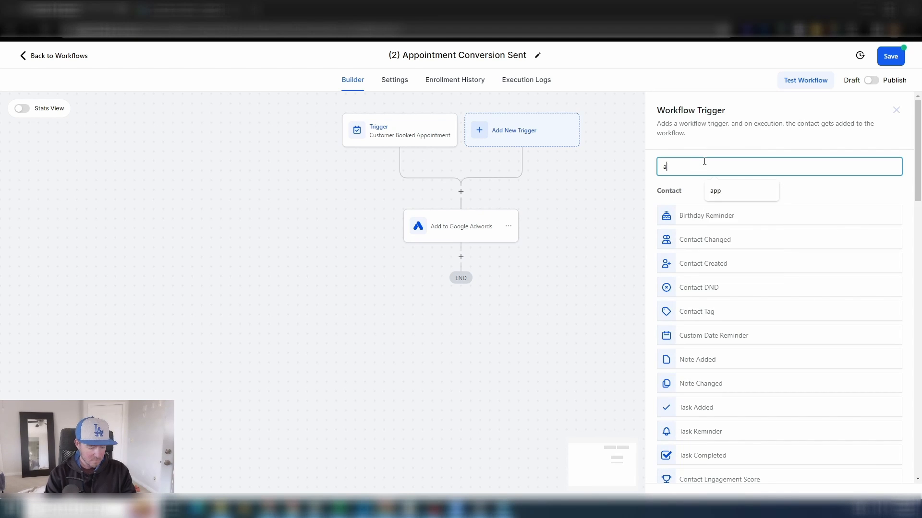
text(ppo)
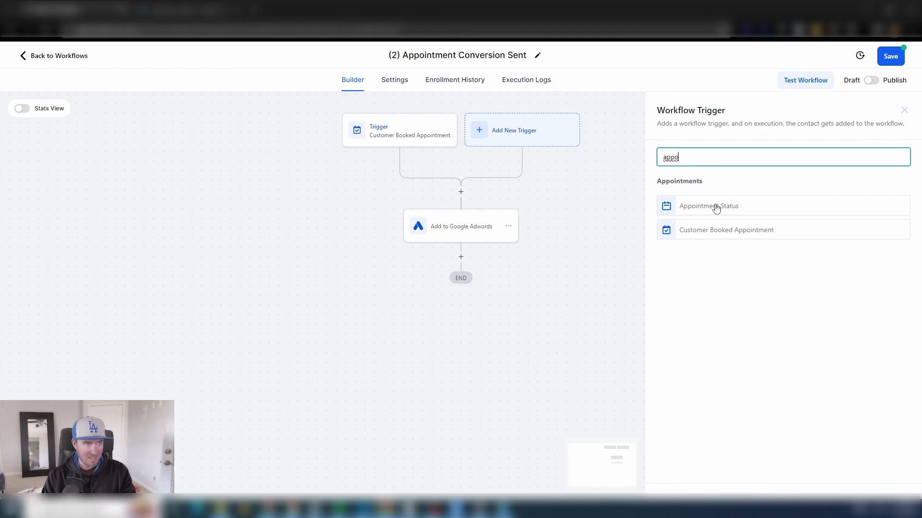
click(716, 207)
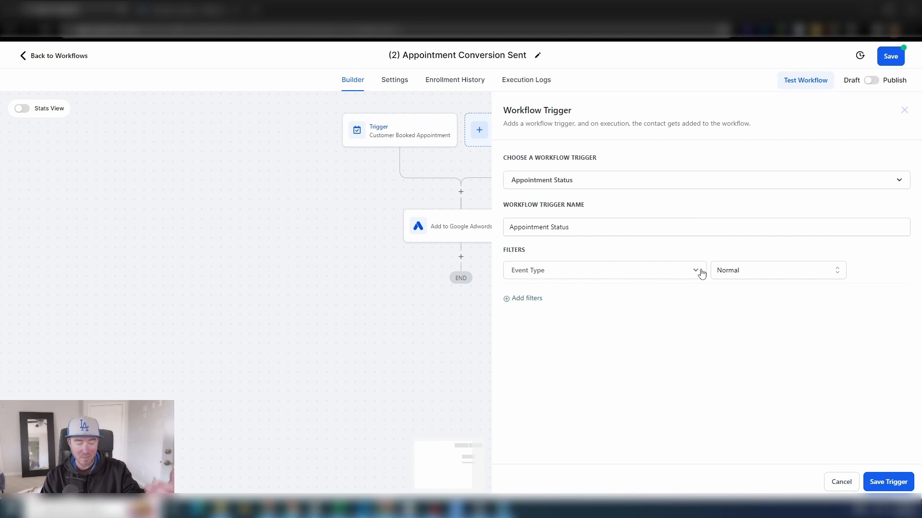
click(841, 482)
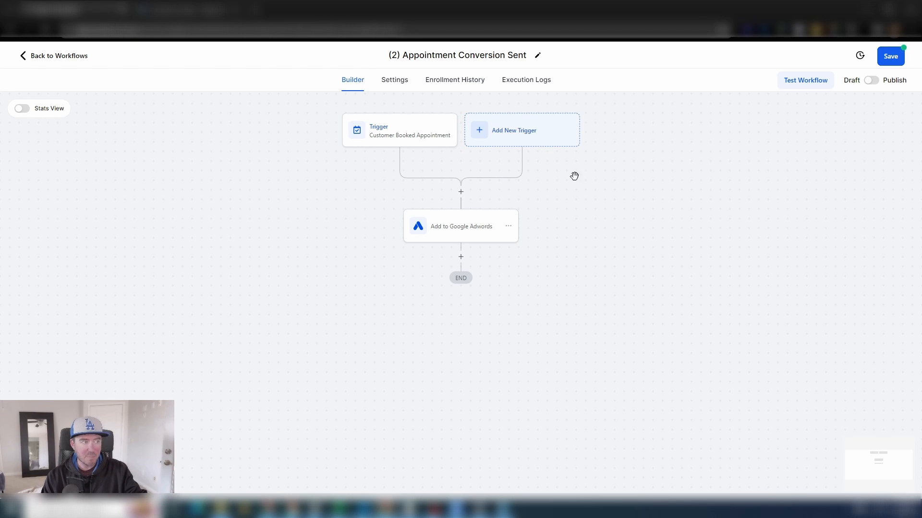
- Set the Add to Google Adwords conversion to GHL - Test - Booked Appointment, and save the workflow as published
click(469, 225)
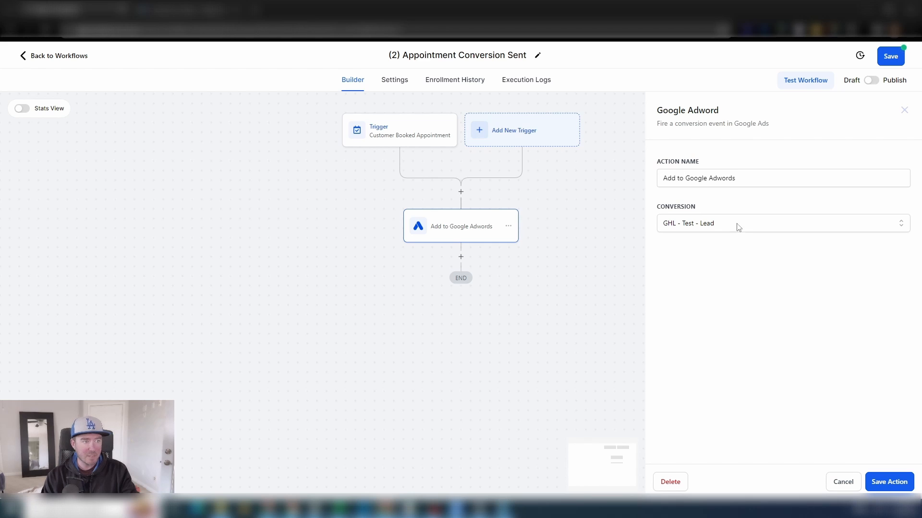
click(738, 227)
click(725, 246)
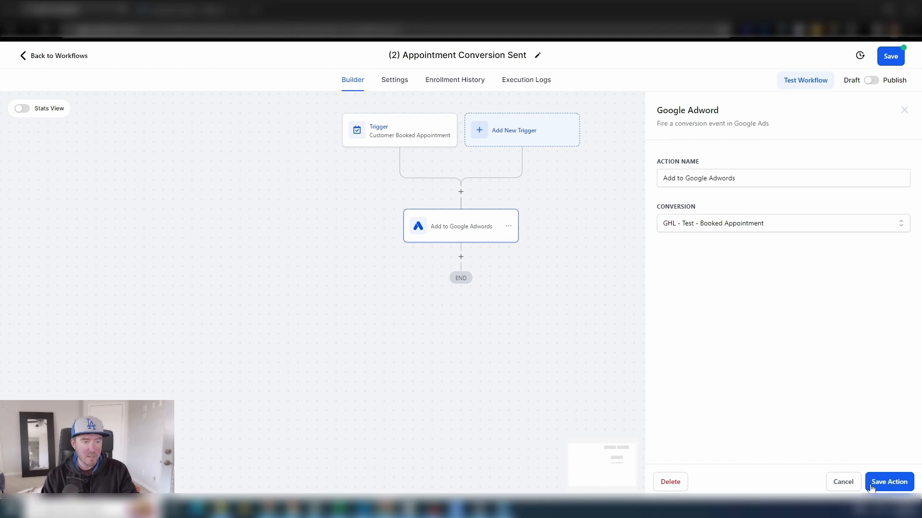
click(888, 482)
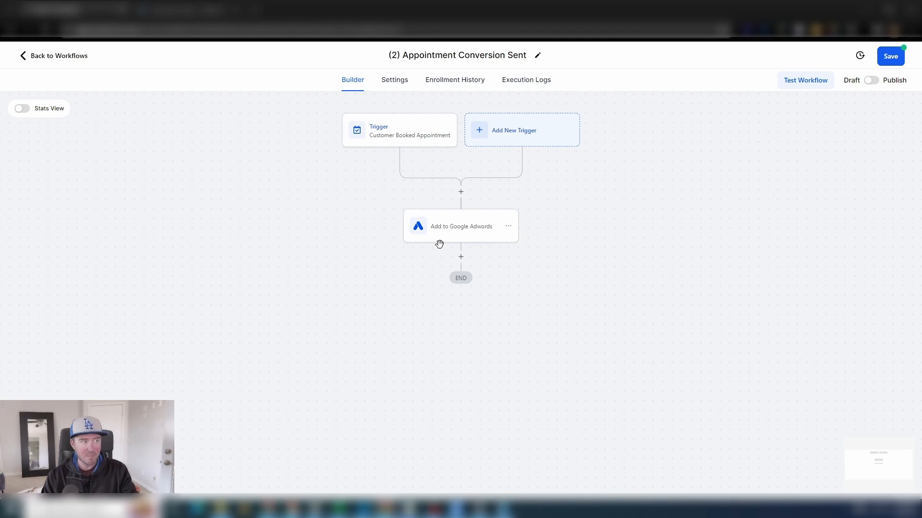
click(871, 80)
click(890, 56)
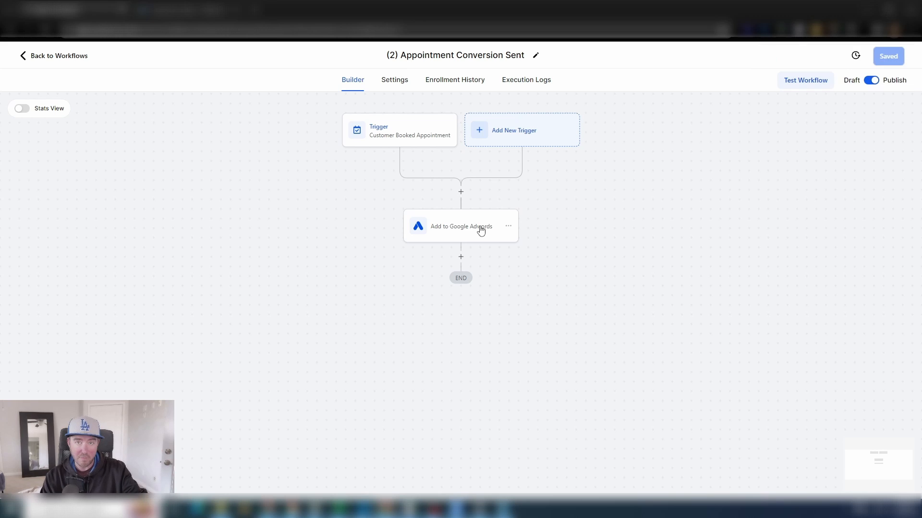
- Duplicate the (2) Appointment Conversion Sent workflow under the name (3) Closed Conversion Sent
click(53, 58)
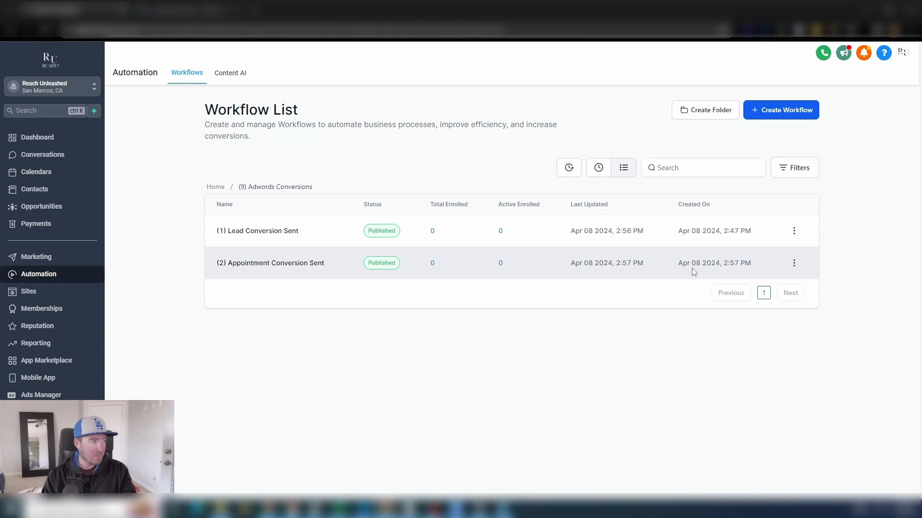
click(794, 264)
click(794, 208)
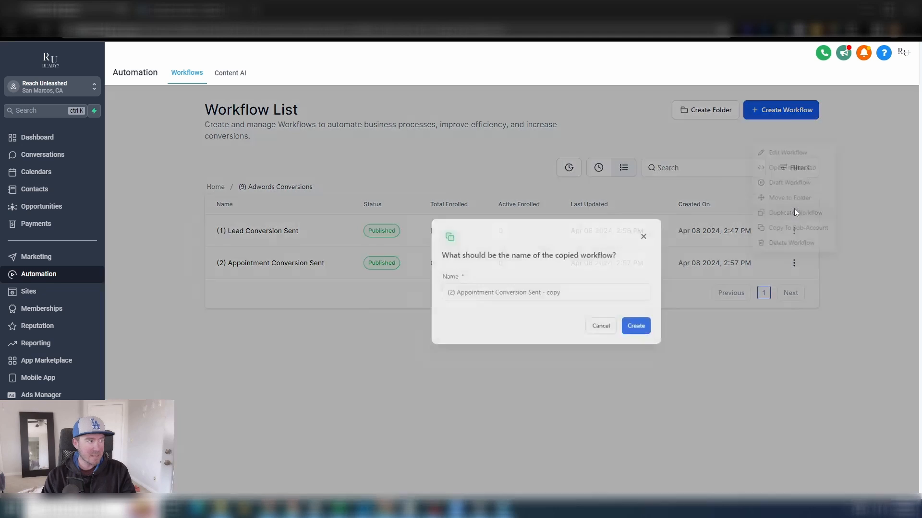
click(404, 304)
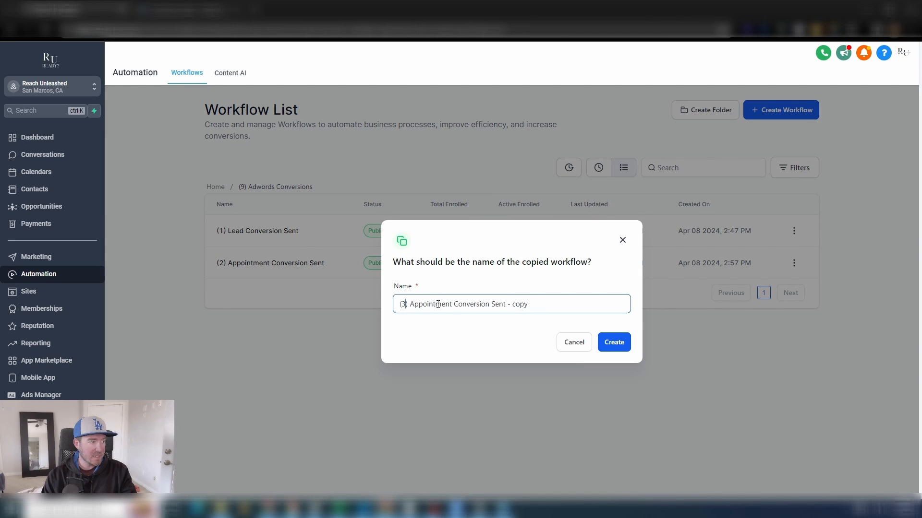
drag(452, 304, 412, 303)
text(Closed)
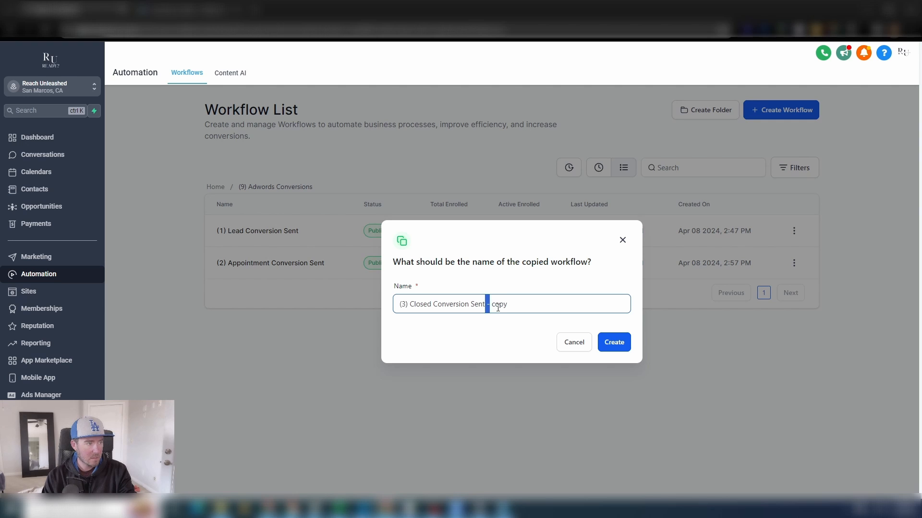
key(BackSpace)
click(614, 342)
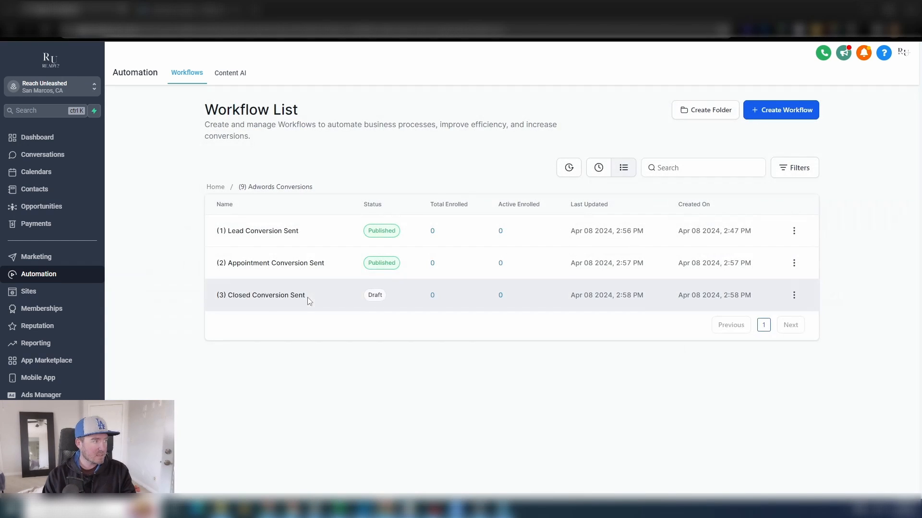
- Delete the Customer Booked Appointment trigger from the (3) Closed Conversion Sent workflow
click(282, 297)
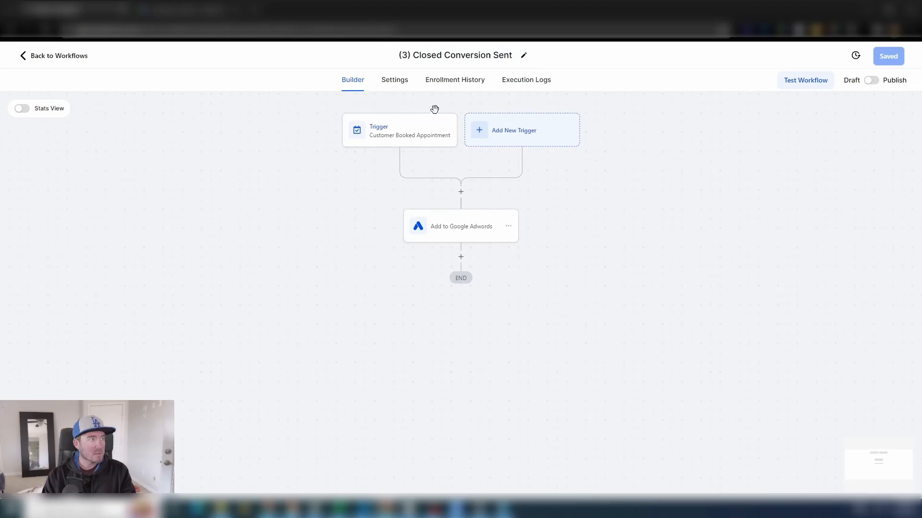
click(410, 130)
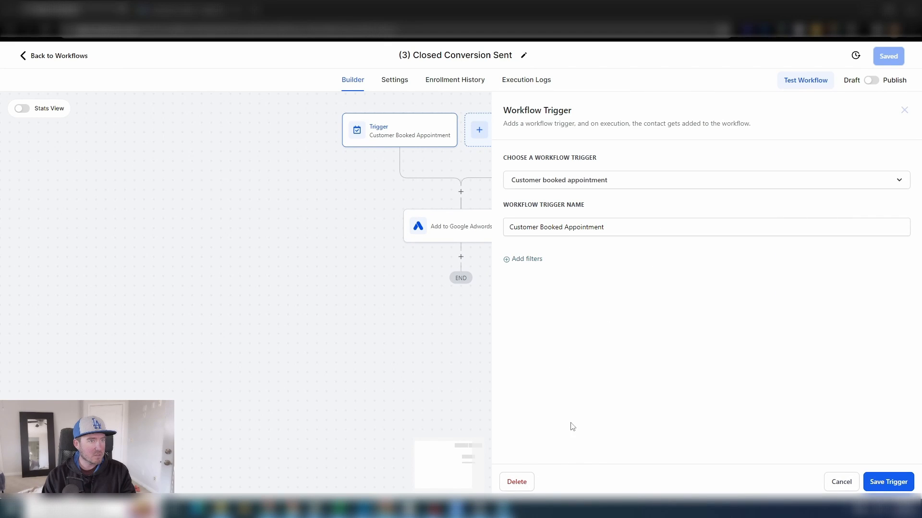
click(515, 483)
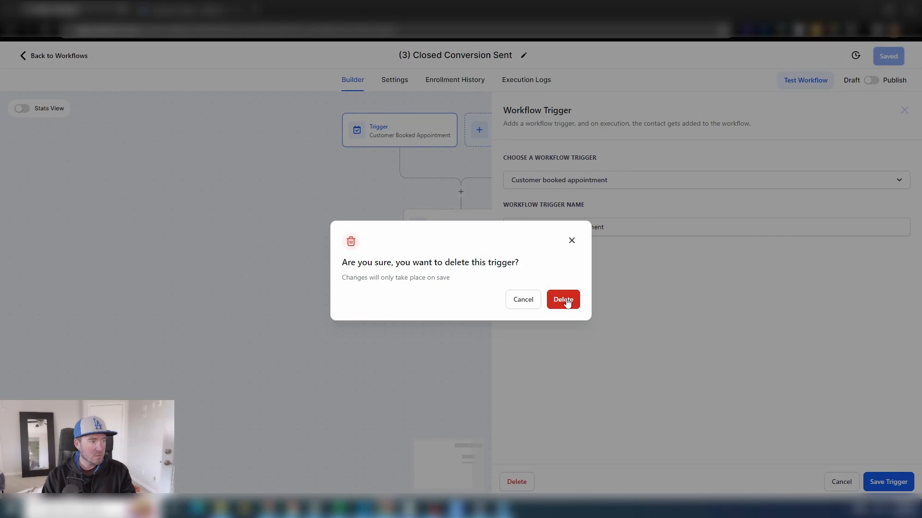
click(566, 302)
- Add a Payment Received trigger to the (3) Closed Conversion Sent workflow and save the trigger
click(454, 132)
click(725, 168)
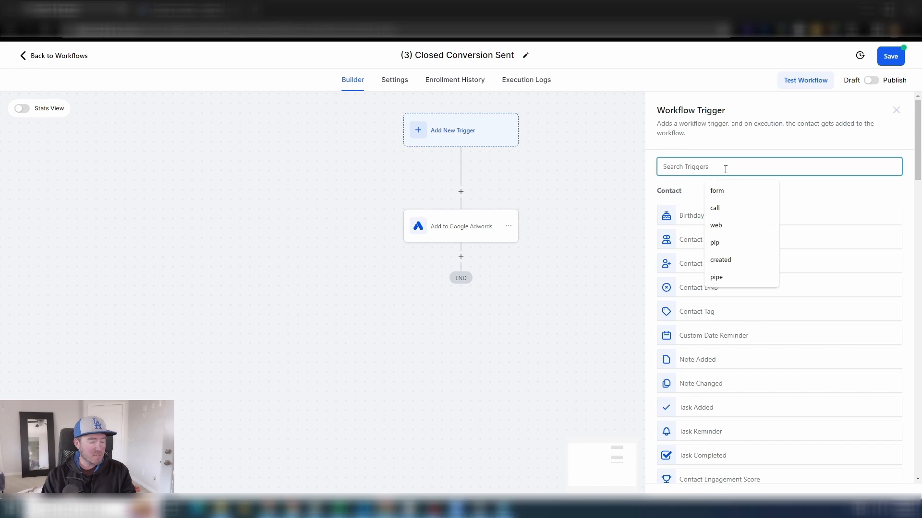
text(pay)
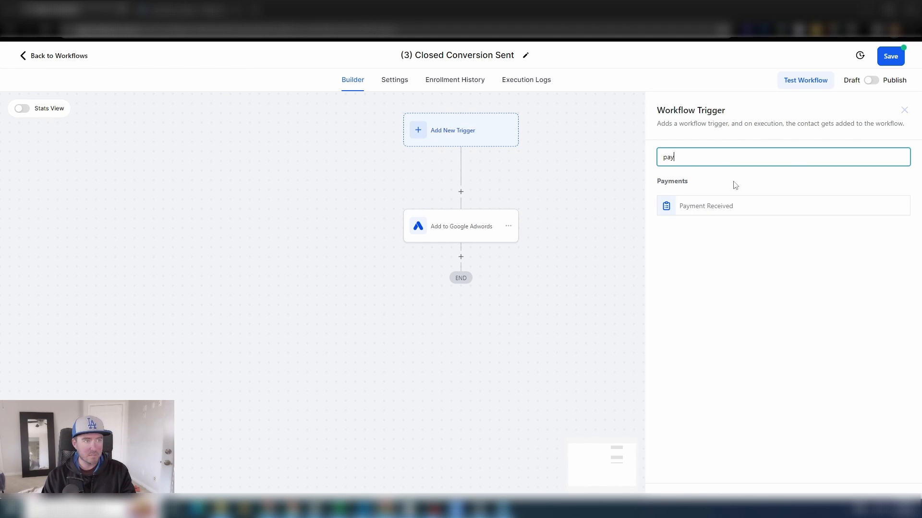
click(691, 206)
click(897, 483)
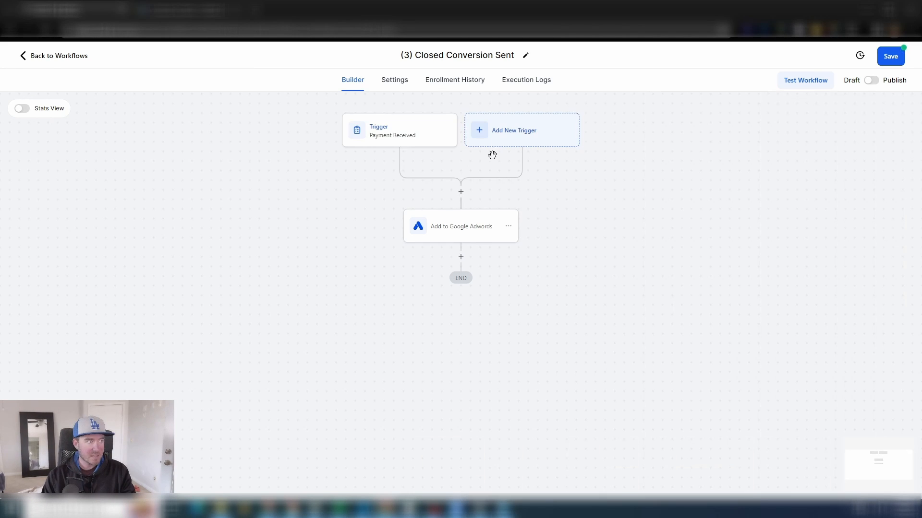
- Set the Add to Google Adwords conversion to GHL - Test - Closed Deal, and save the (3) Closed Conversion Sent workflow as published
click(471, 231)
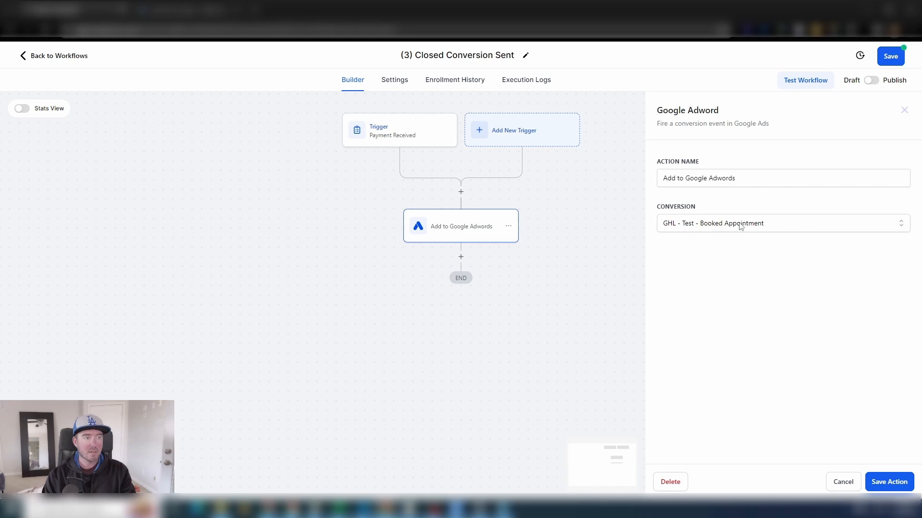
click(740, 226)
click(729, 267)
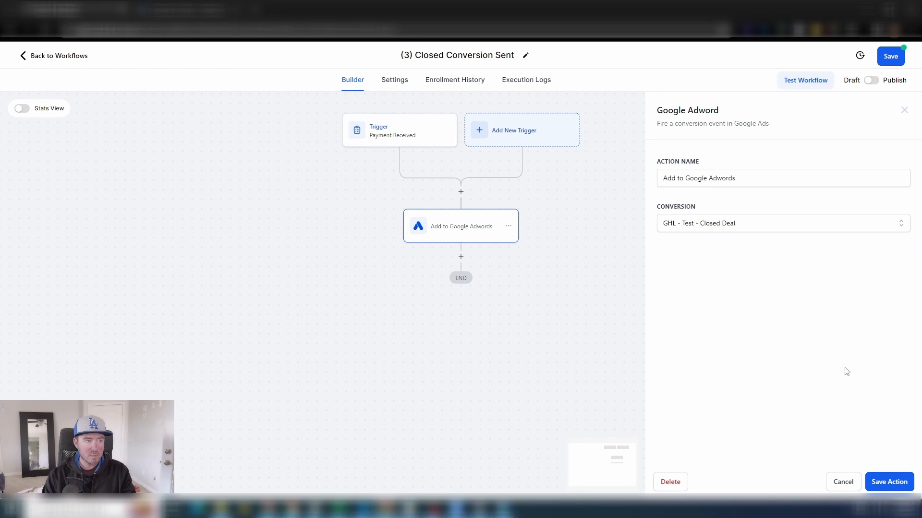
click(887, 482)
click(872, 80)
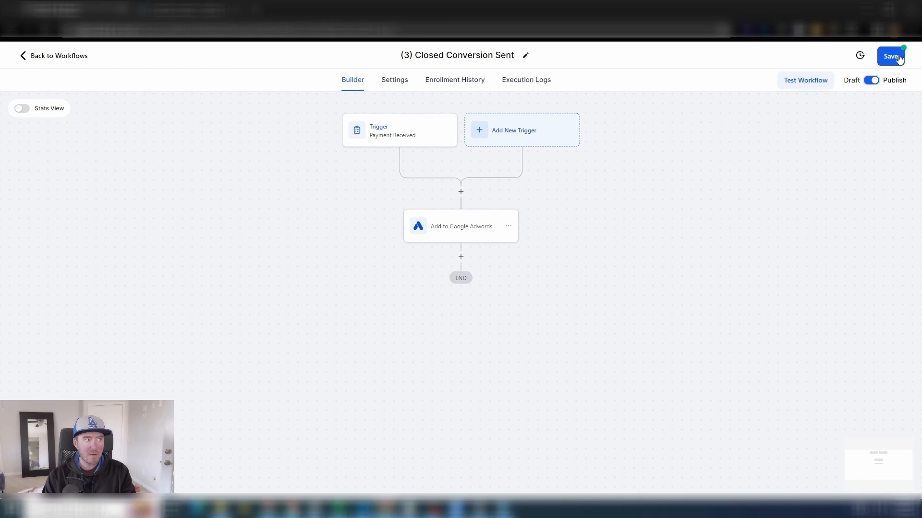
click(890, 56)
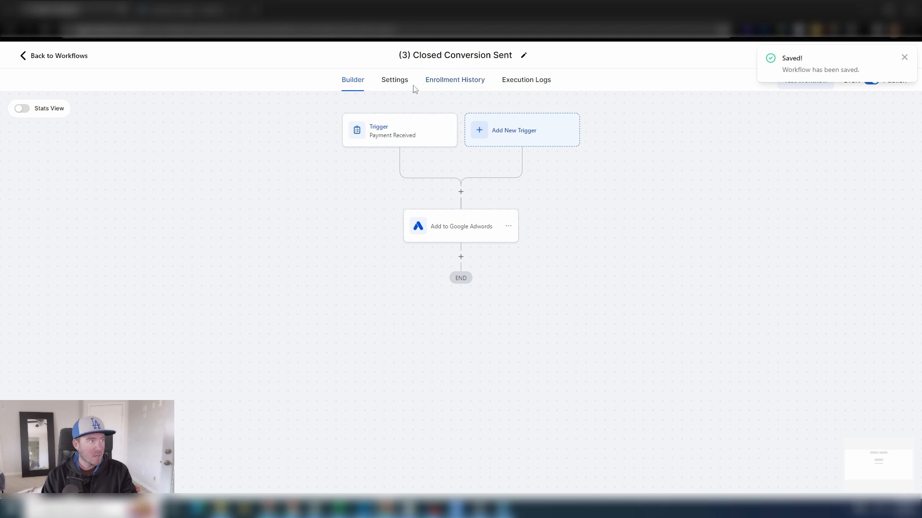
- Allow contact re-entry in the settings of the (1) Lead Conversion Sent workflow, save it and return to the workflow list
click(52, 59)
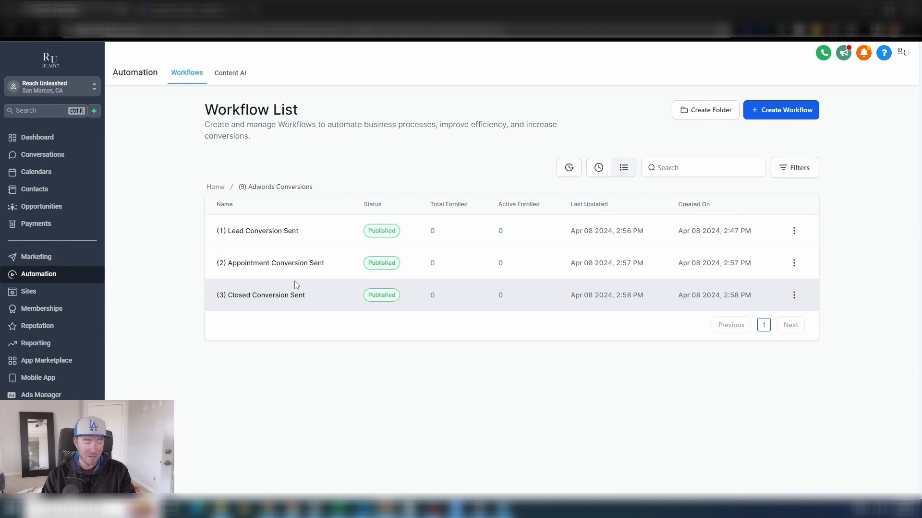
click(248, 233)
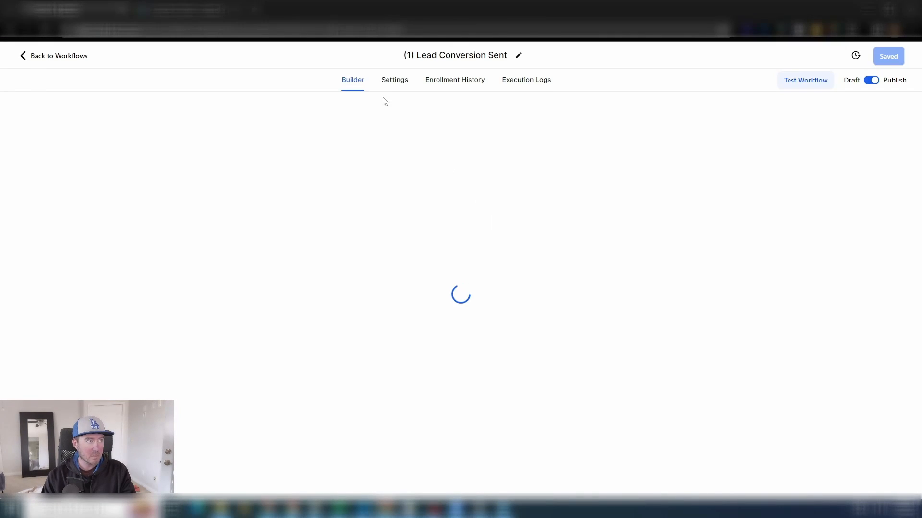
click(393, 80)
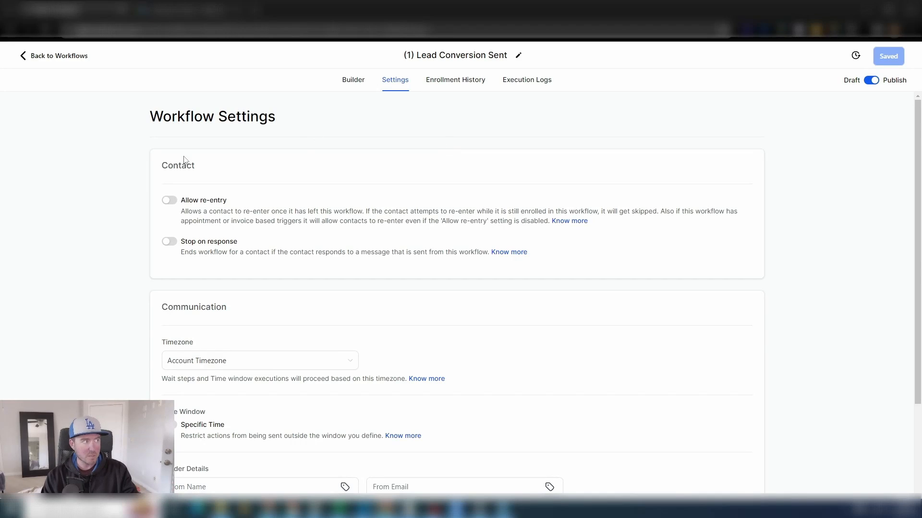
click(169, 200)
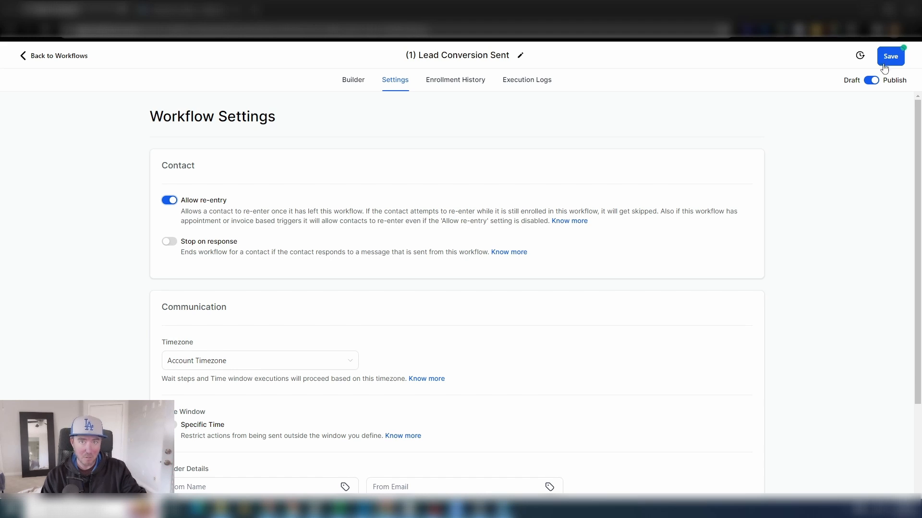
click(895, 60)
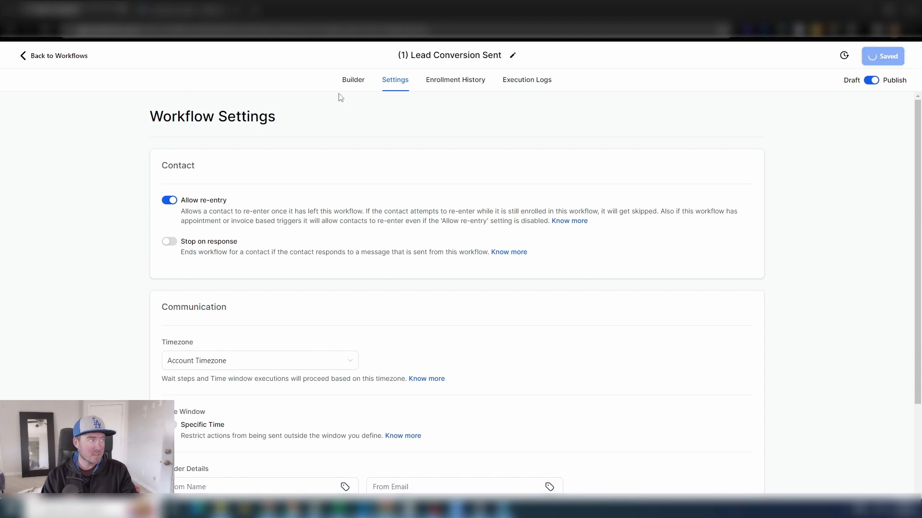
click(58, 58)
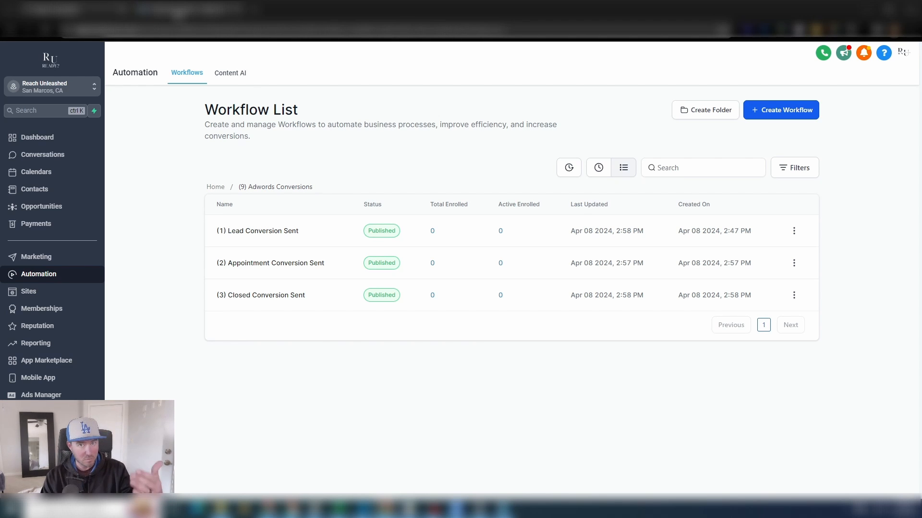
- Switch to Google Ads and reopen the Conversions summary from the account overview
click(183, 9)
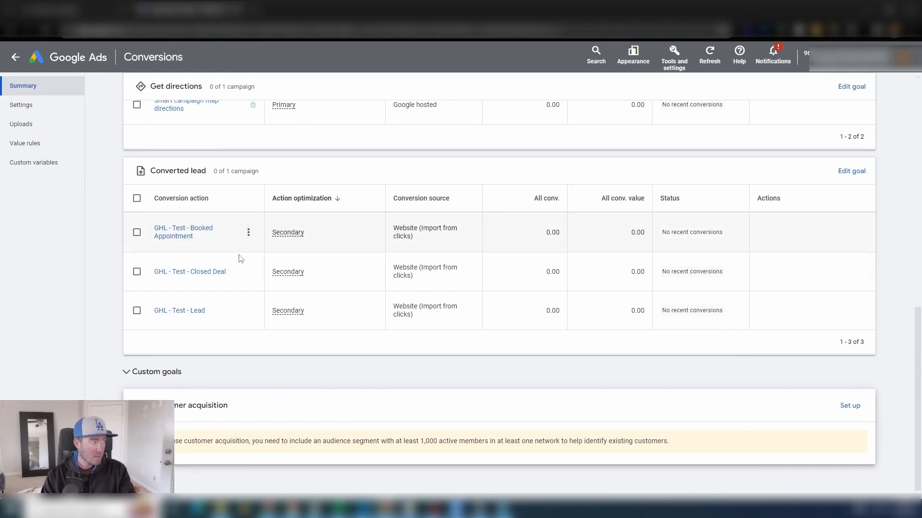
scroll(240, 259, up, 5)
click(78, 58)
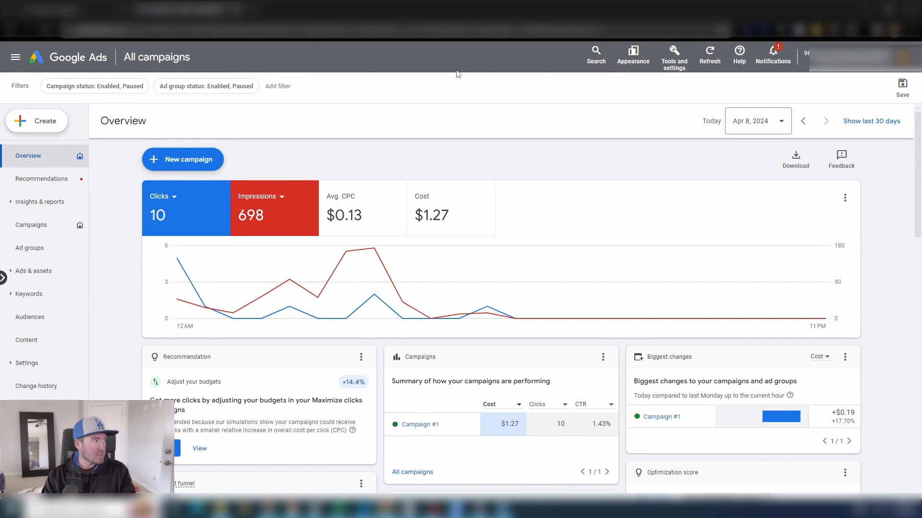
click(674, 57)
click(593, 112)
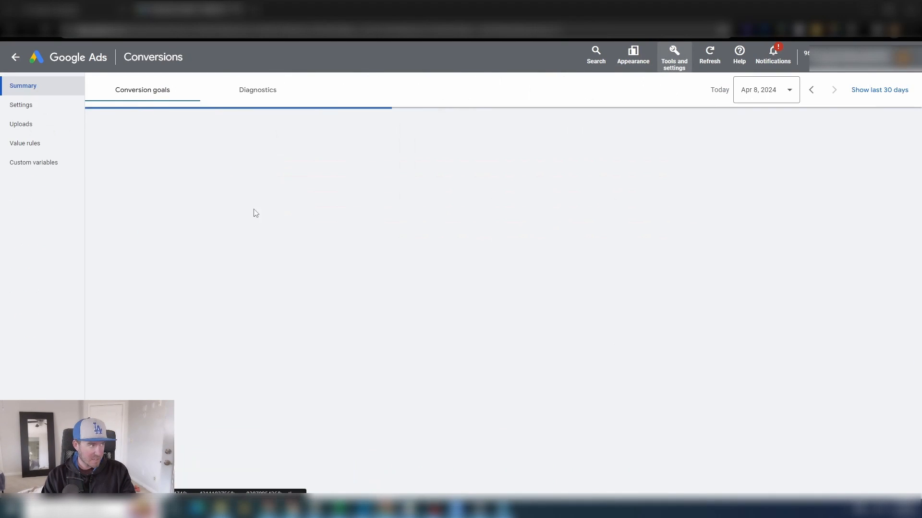
- Examine the conversion goals and compare which are account defaults, from Phone call lead and Contact down to Converted lead
scroll(336, 288, down, 4)
scroll(331, 307, up, 2)
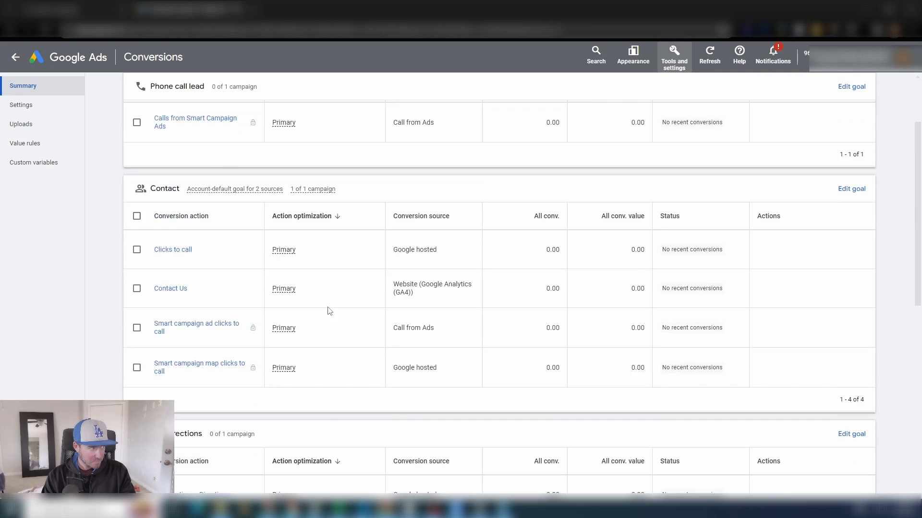
scroll(269, 192, up, 1)
scroll(240, 182, up, 1)
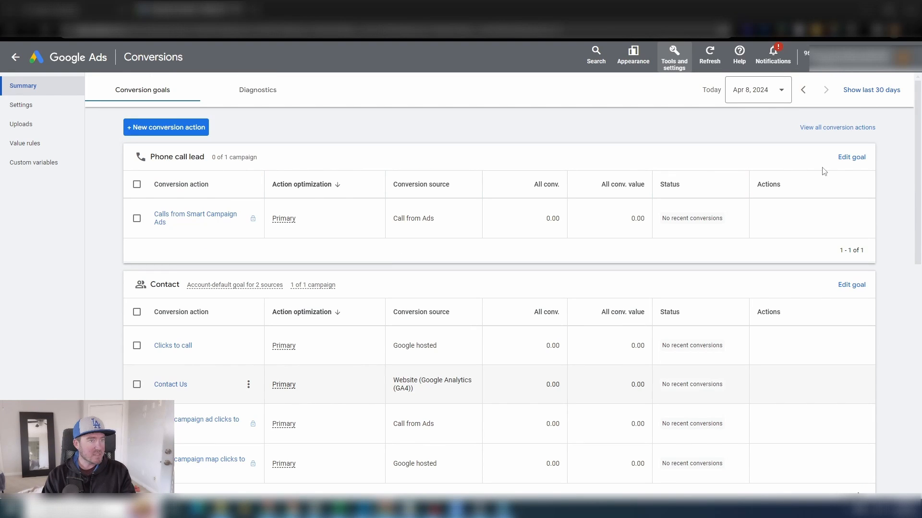
scroll(211, 163, down, 1)
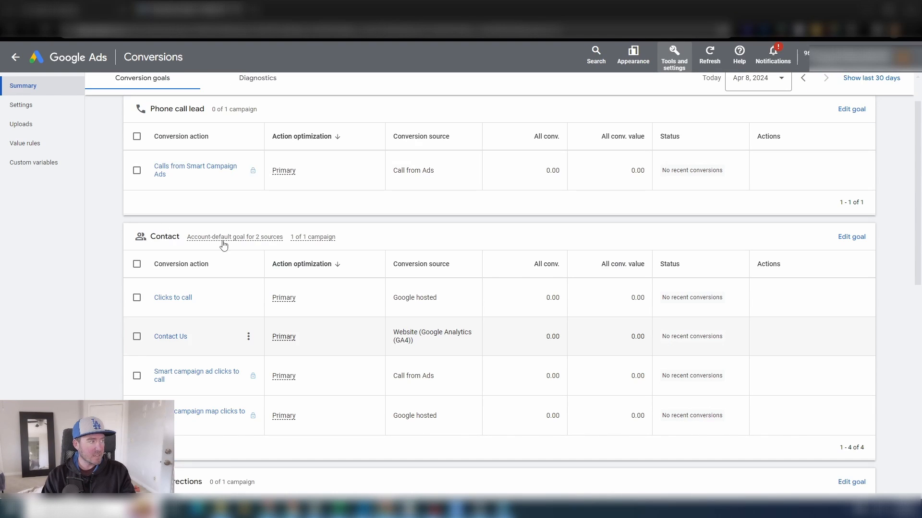
scroll(223, 245, down, 3)
scroll(197, 345, down, 4)
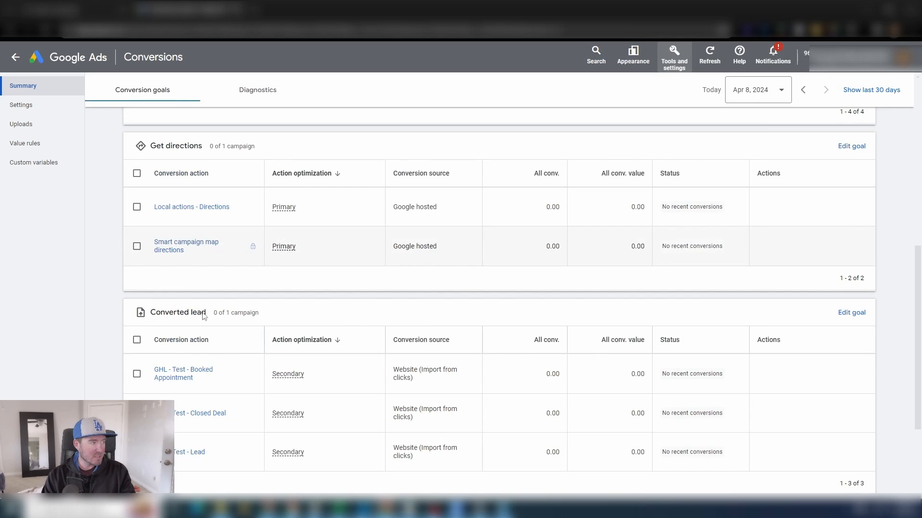
scroll(206, 314, down, 3)
scroll(247, 309, up, 3)
scroll(240, 316, down, 2)
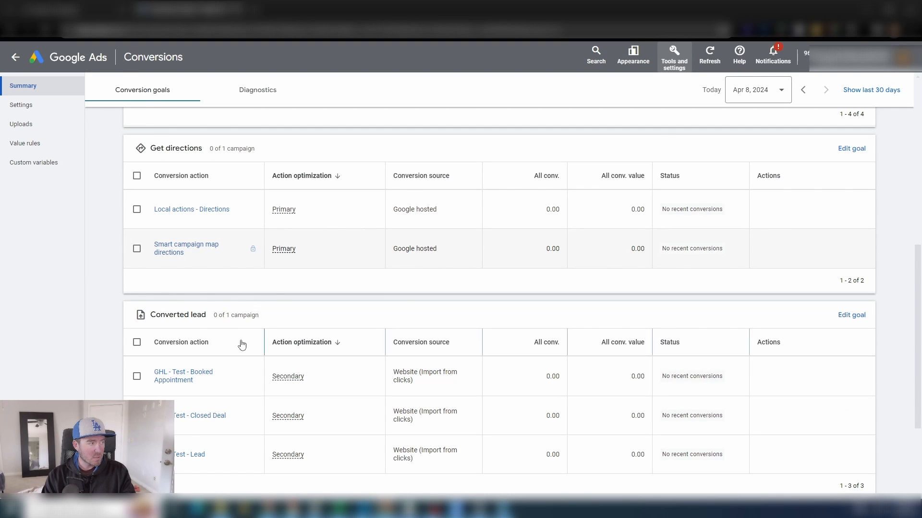
scroll(242, 351, up, 1)
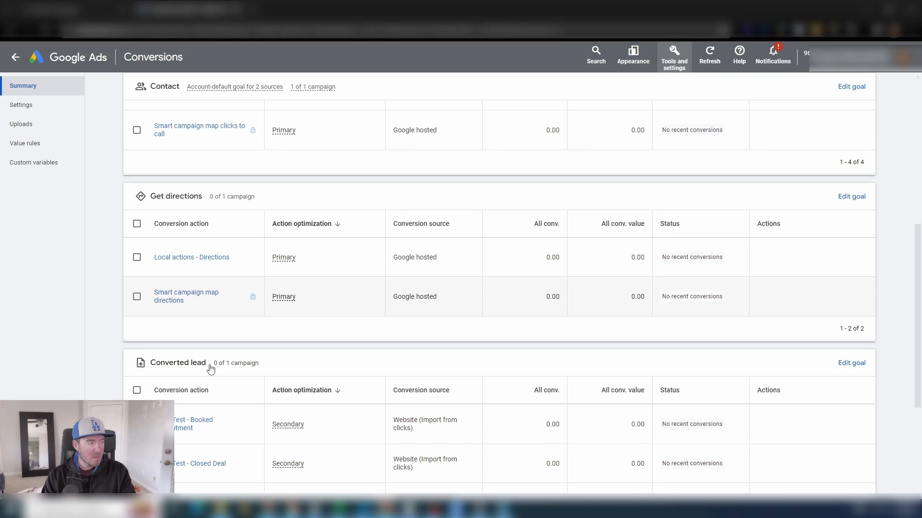
scroll(211, 367, up, 5)
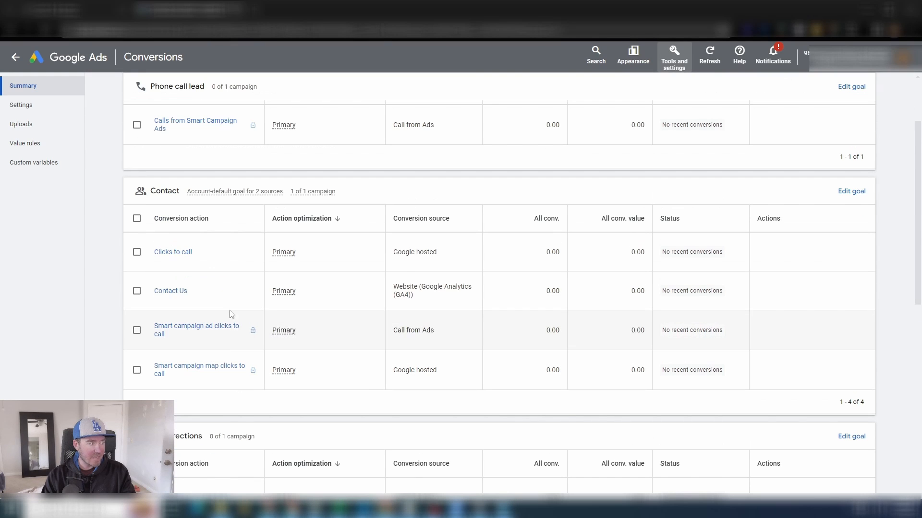
- Stop using Contact (Website) and Contact (Call from Ads) as account-default goals, and save the Contact goal
mouse_move(220, 197)
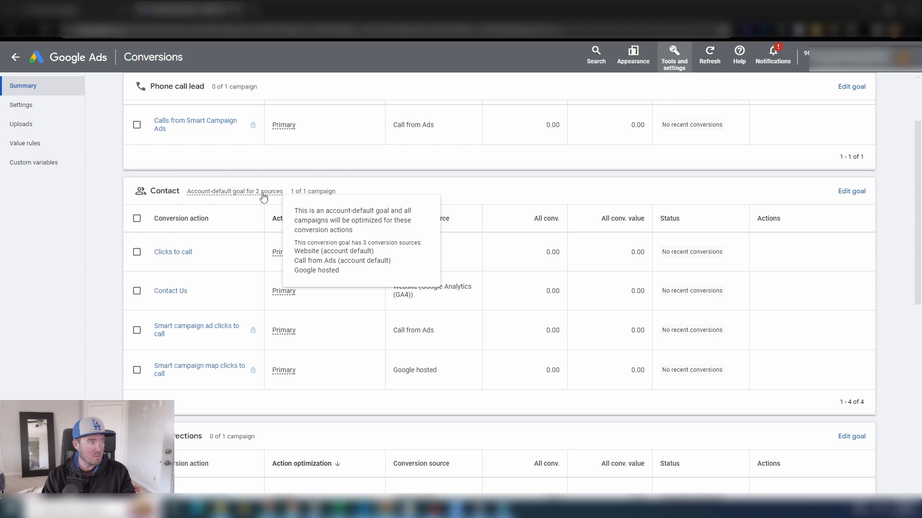
click(853, 192)
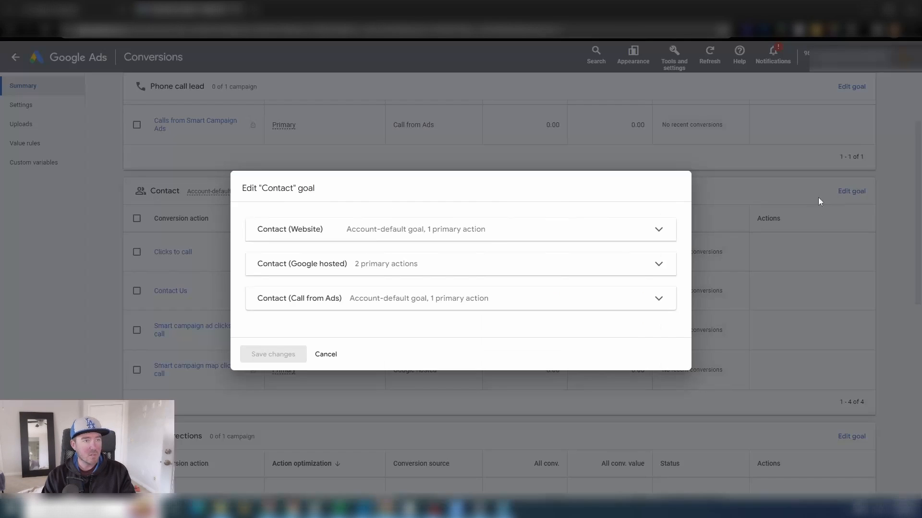
click(661, 262)
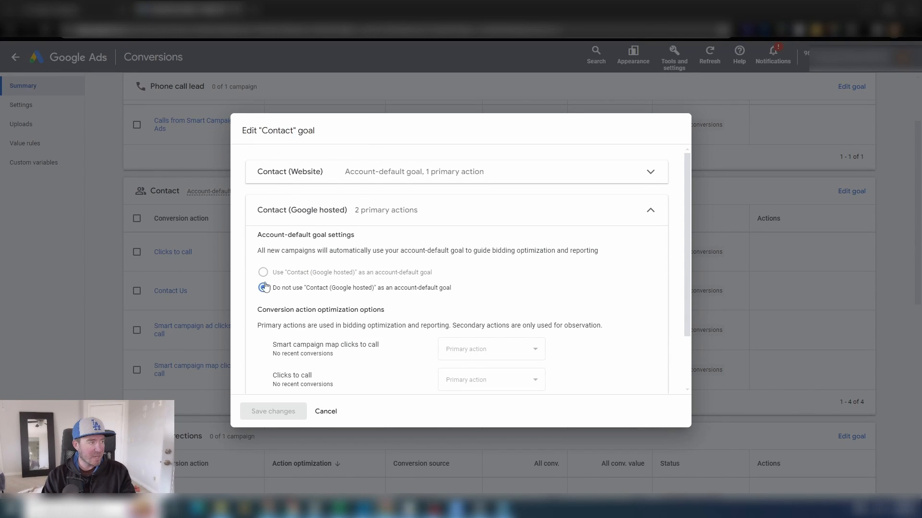
click(395, 174)
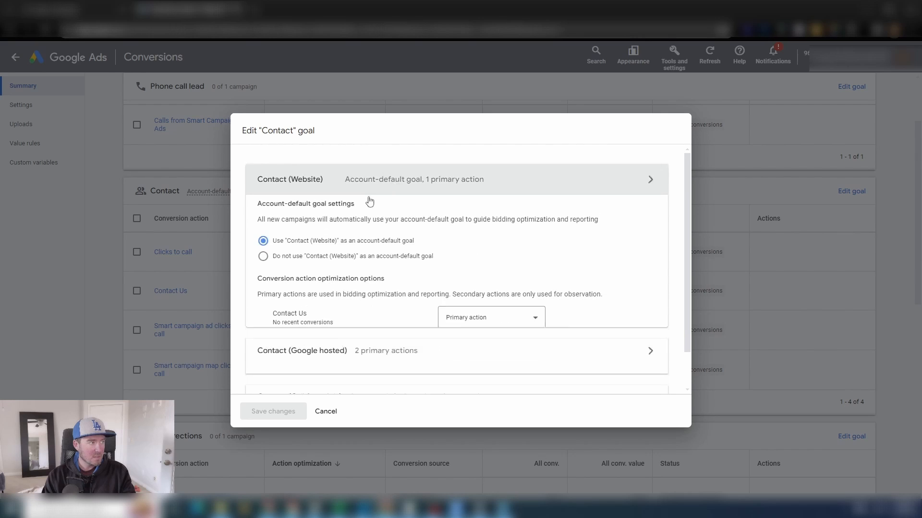
click(264, 261)
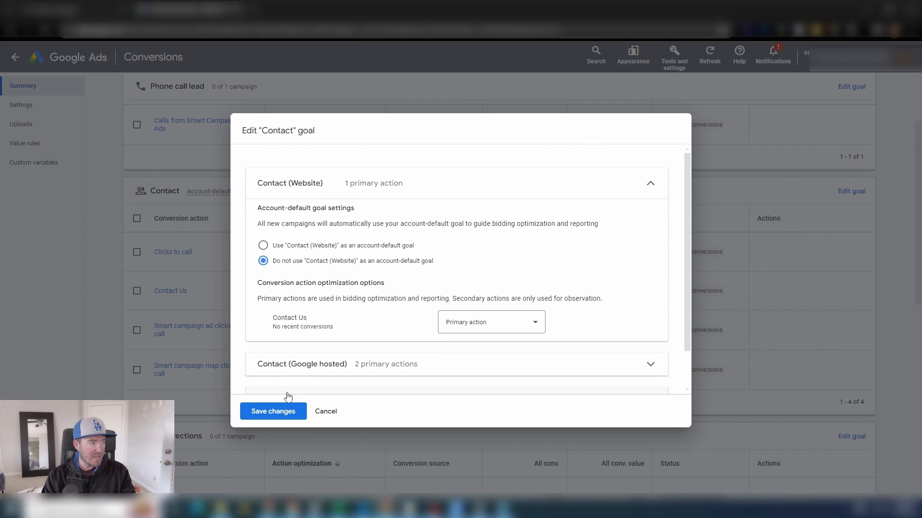
scroll(395, 305, down, 2)
click(386, 351)
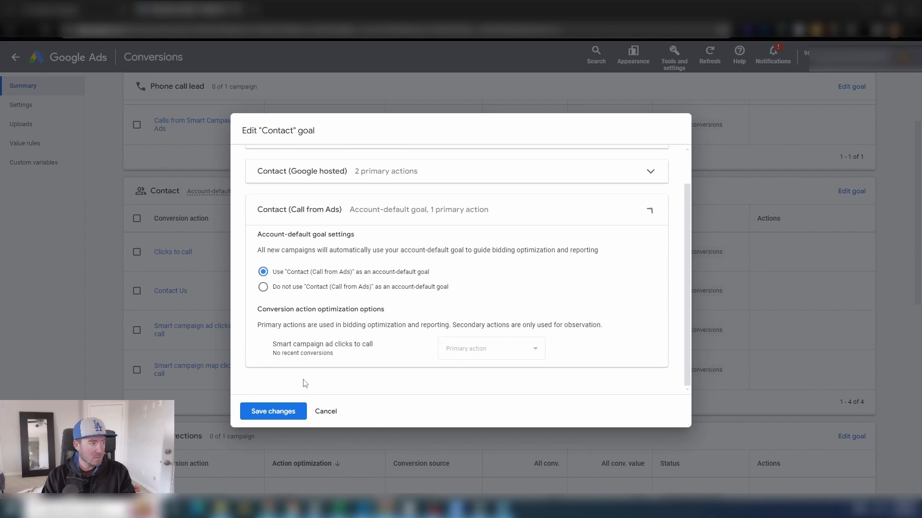
click(263, 286)
click(273, 411)
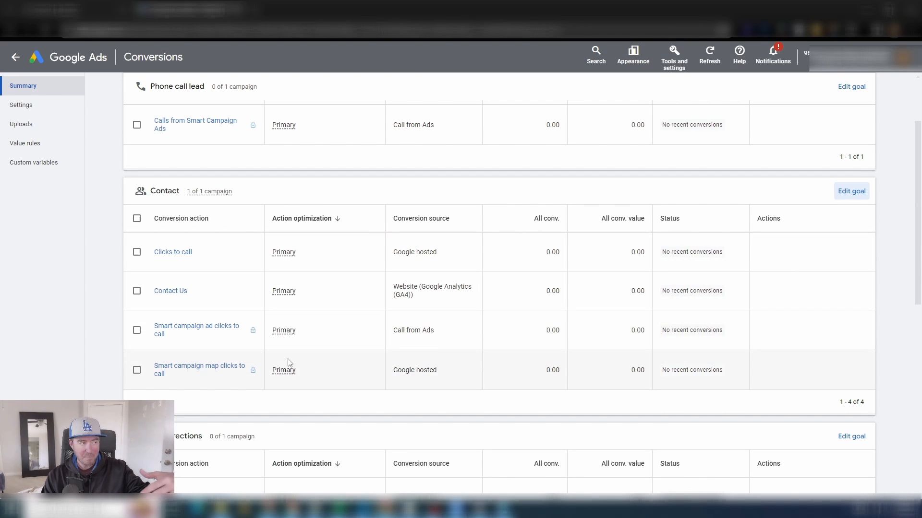
- Edit the Converted lead goal and choose to use it as an account-default goal
scroll(337, 250, down, 2)
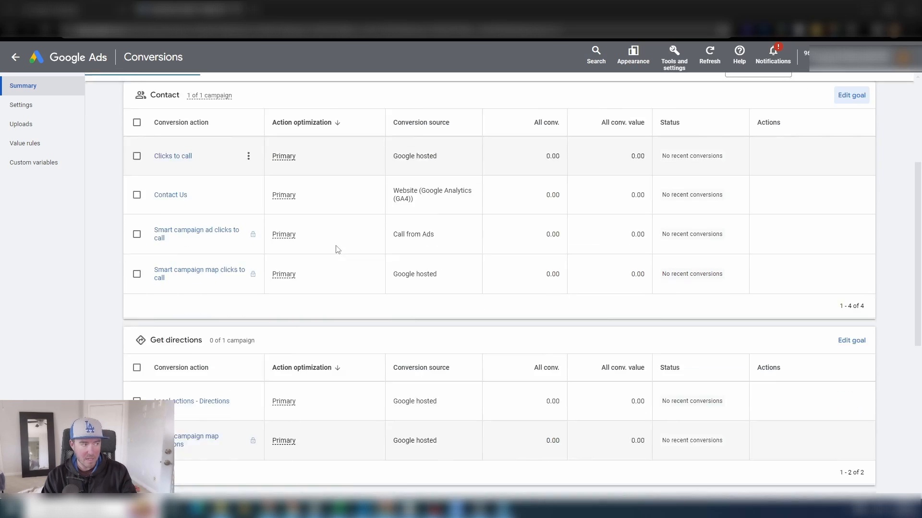
scroll(336, 252, down, 5)
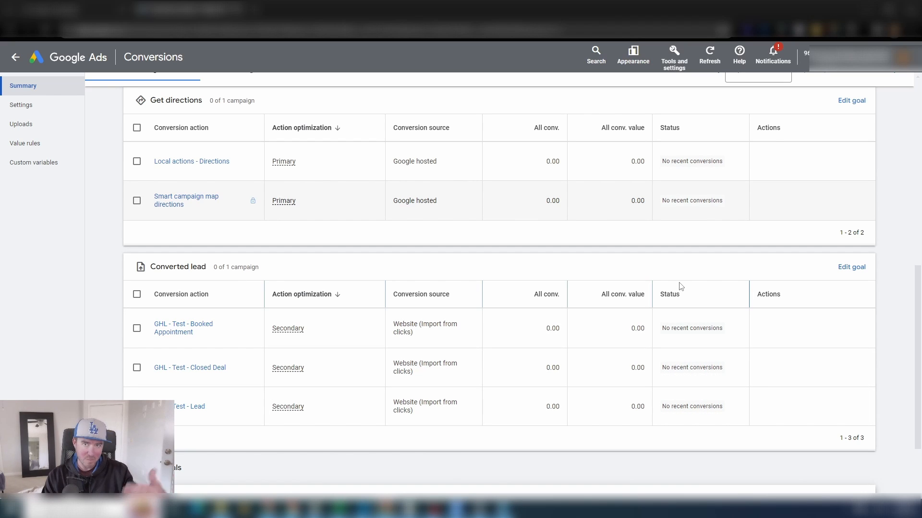
click(852, 269)
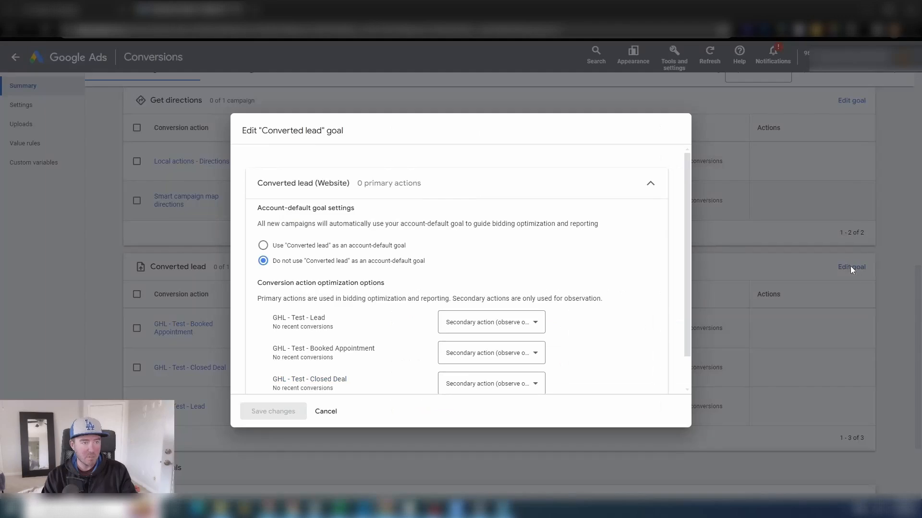
click(261, 245)
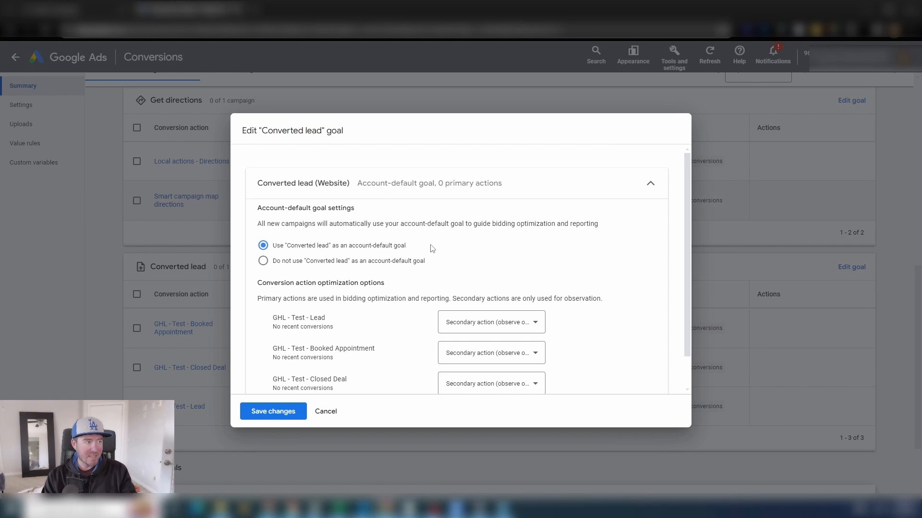
- Make GHL - Test - Lead, Booked Appointment and Closed Deal primary actions of the Converted lead goal and save the changes
scroll(368, 276, down, 2)
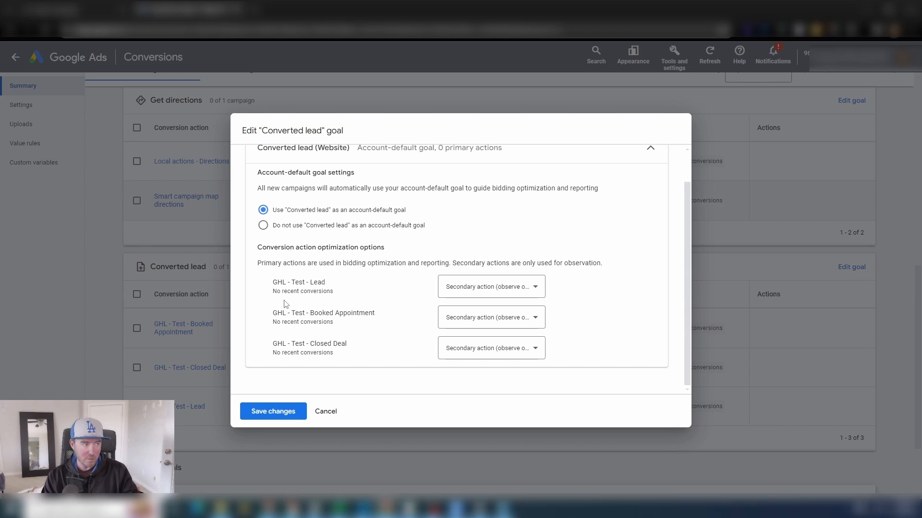
drag(273, 285, 336, 287)
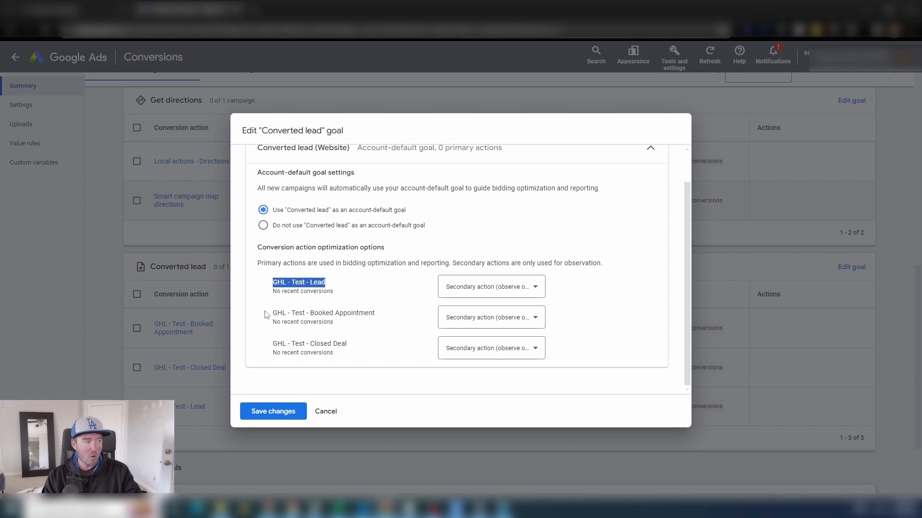
drag(265, 314, 370, 325)
drag(270, 343, 356, 350)
click(383, 348)
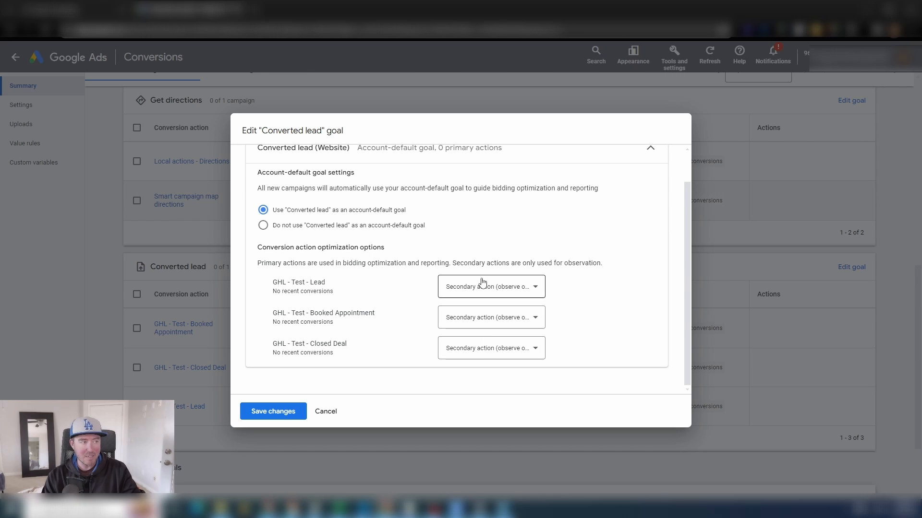
click(542, 287)
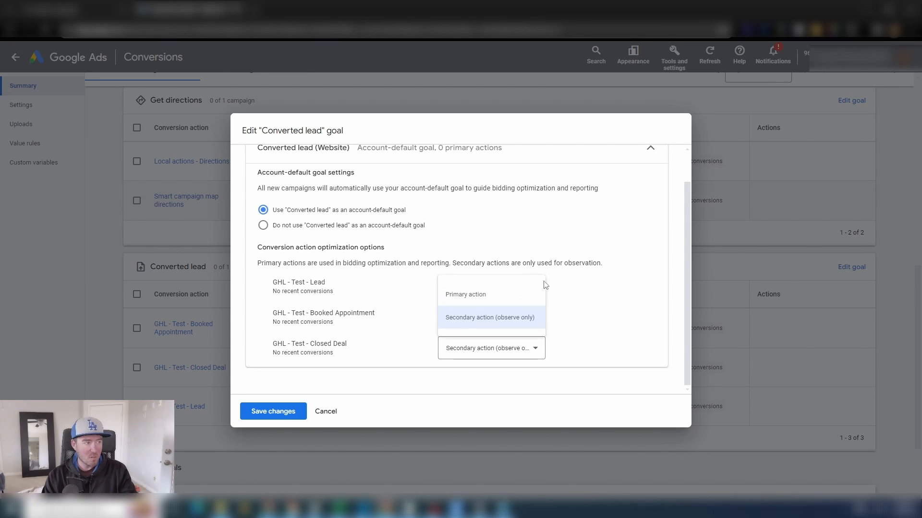
click(478, 295)
click(538, 319)
click(477, 327)
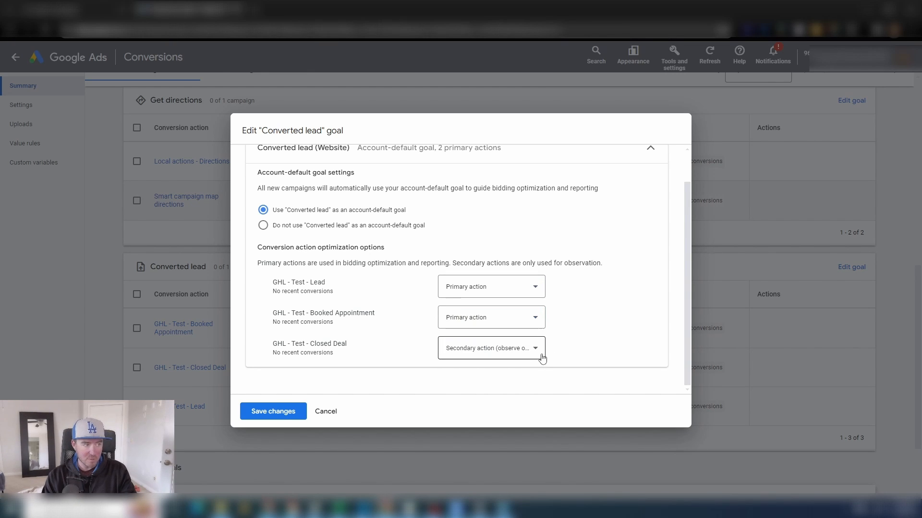
click(536, 348)
click(477, 357)
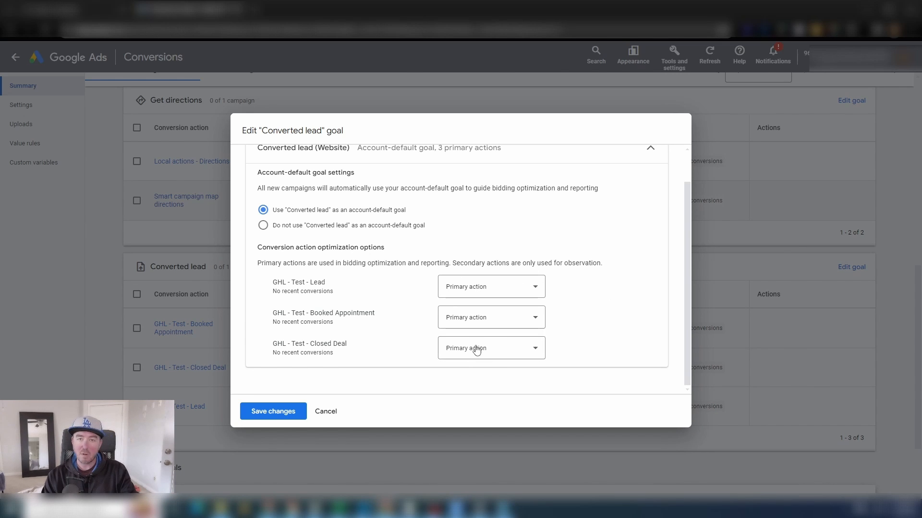
click(277, 412)
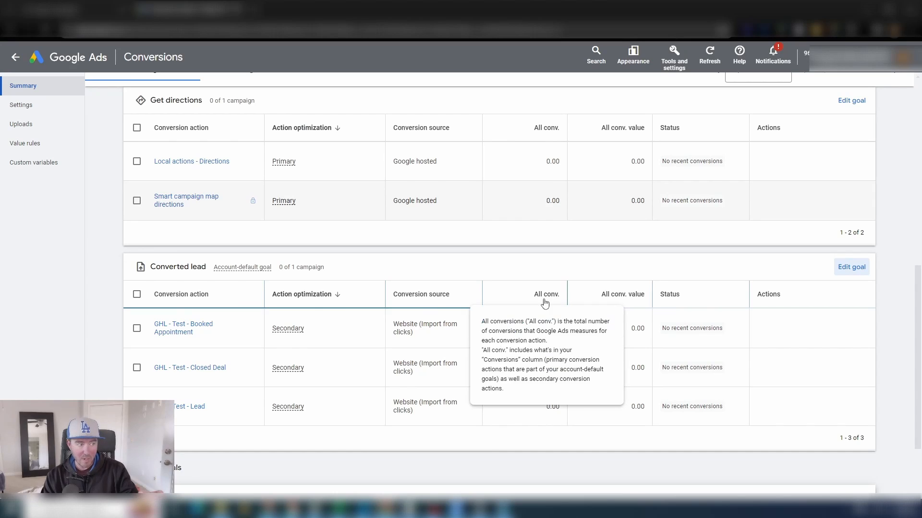
- Expand the custom goals section and examine it alongside the Converted lead actions and the other conversion goals
scroll(155, 369, down, 2)
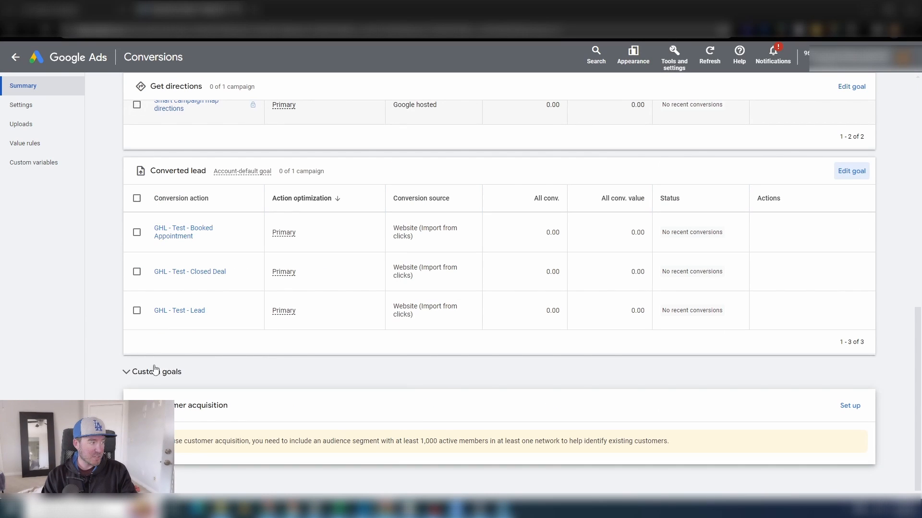
click(128, 373)
scroll(360, 336, down, 2)
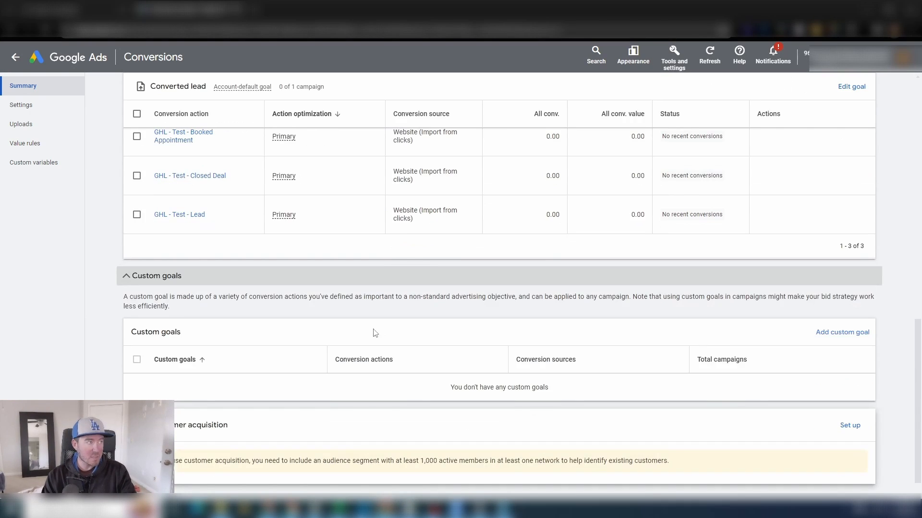
scroll(408, 338, up, 1)
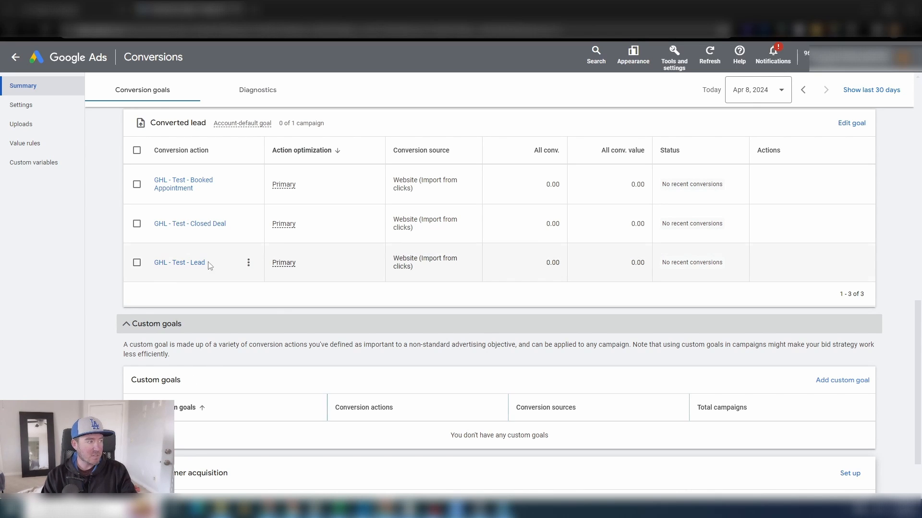
scroll(260, 283, up, 5)
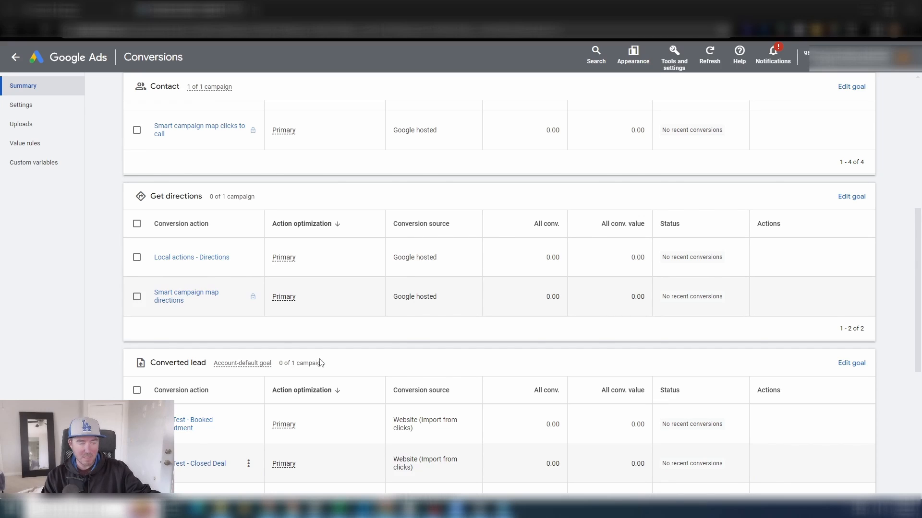
scroll(252, 367, down, 1)
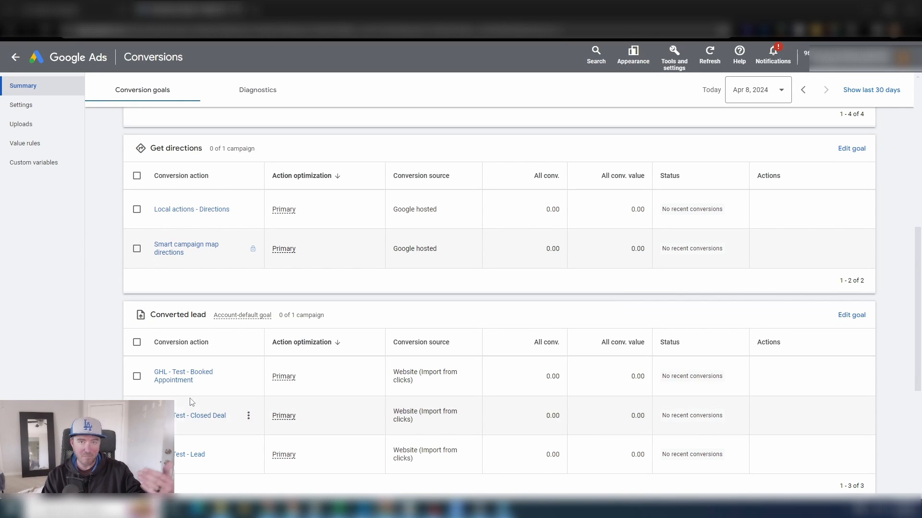
scroll(255, 386, down, 2)
scroll(250, 399, down, 2)
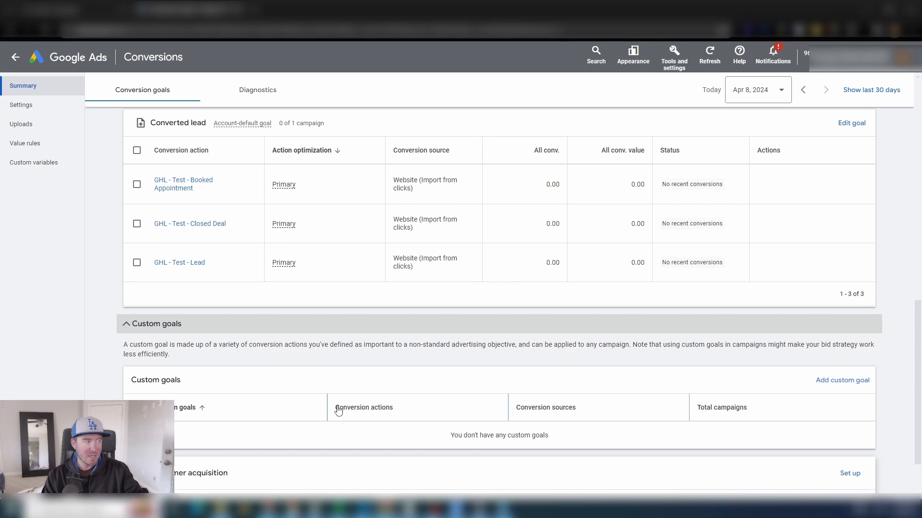
scroll(269, 336, up, 9)
scroll(288, 288, down, 10)
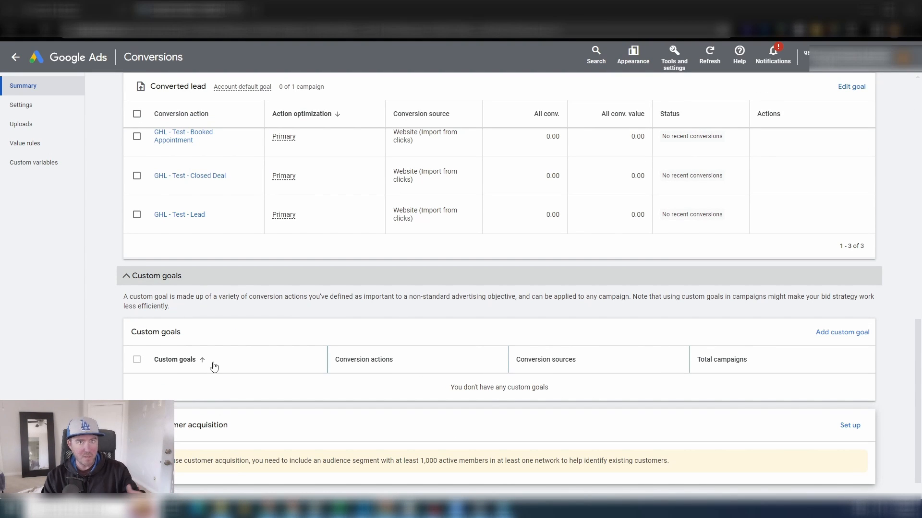
- Create and save a custom goal named Get Me More Bookings containing the GHL - Test - Booked Appointment conversion action
click(846, 333)
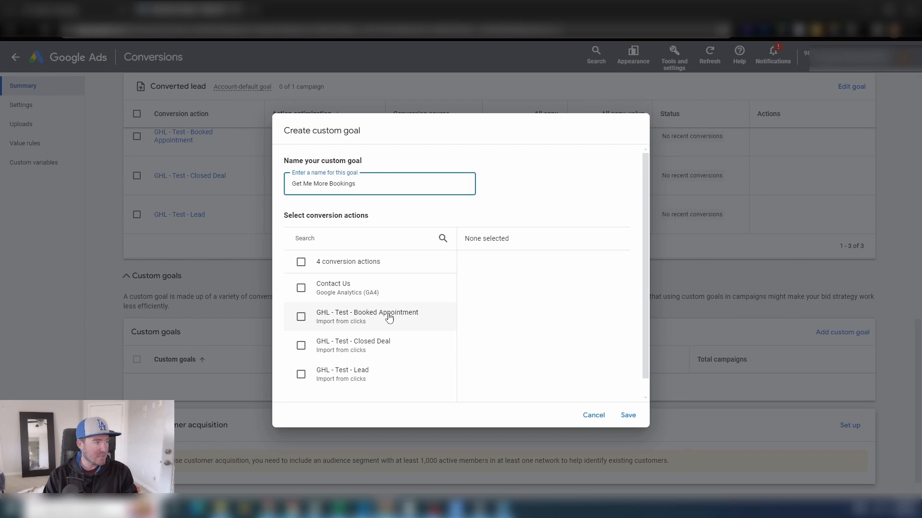
click(301, 318)
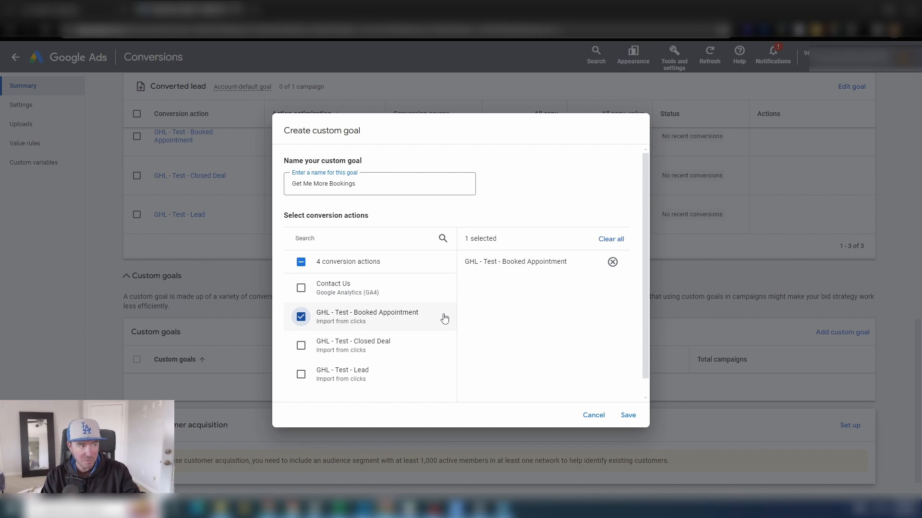
click(629, 417)
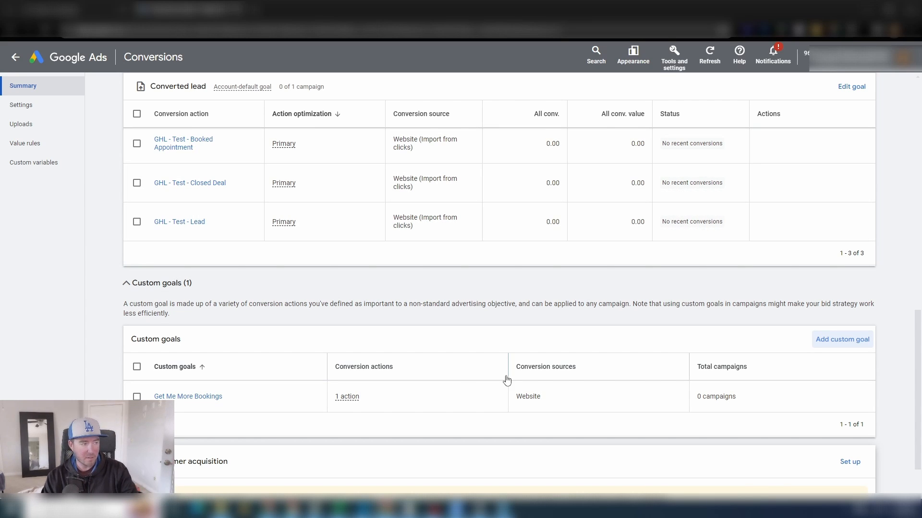
- Return to the account overview and start a new campaign with the Leads objective
scroll(607, 396, up, 2)
scroll(607, 396, up, 1)
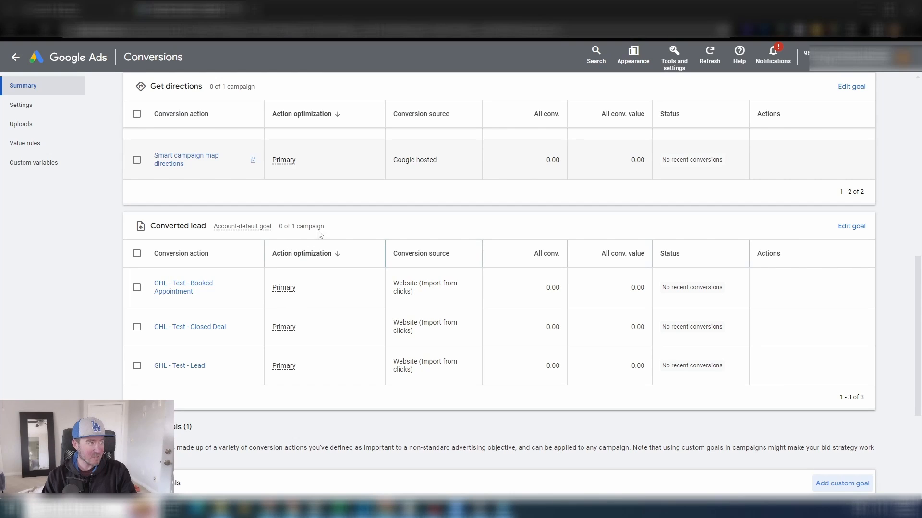
mouse_move(250, 228)
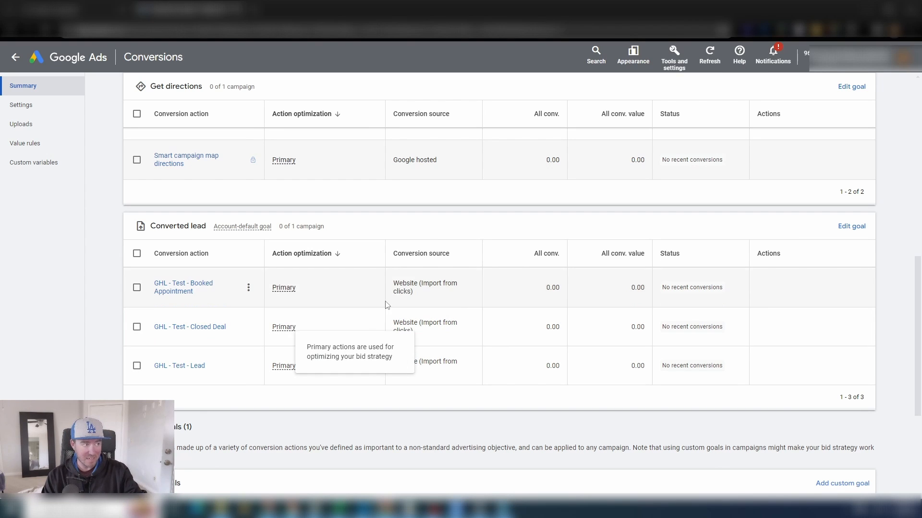
scroll(359, 312, up, 5)
scroll(359, 312, up, 3)
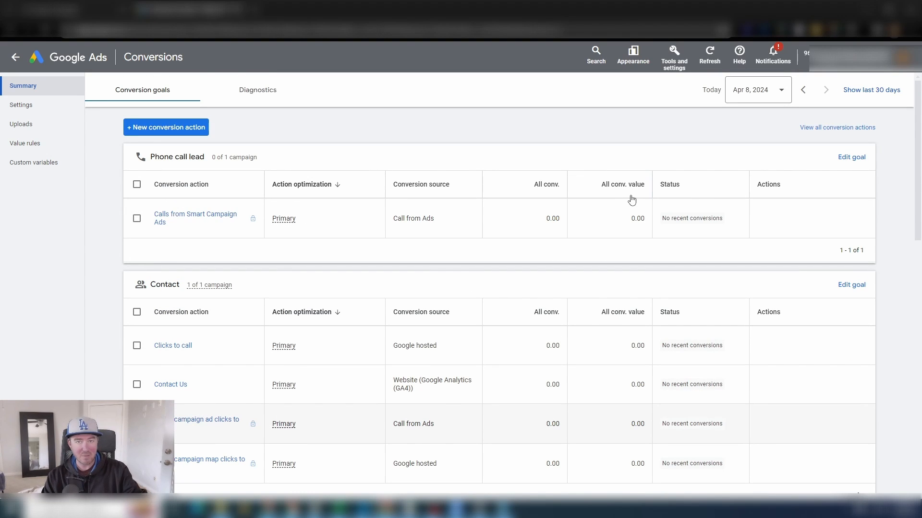
click(80, 59)
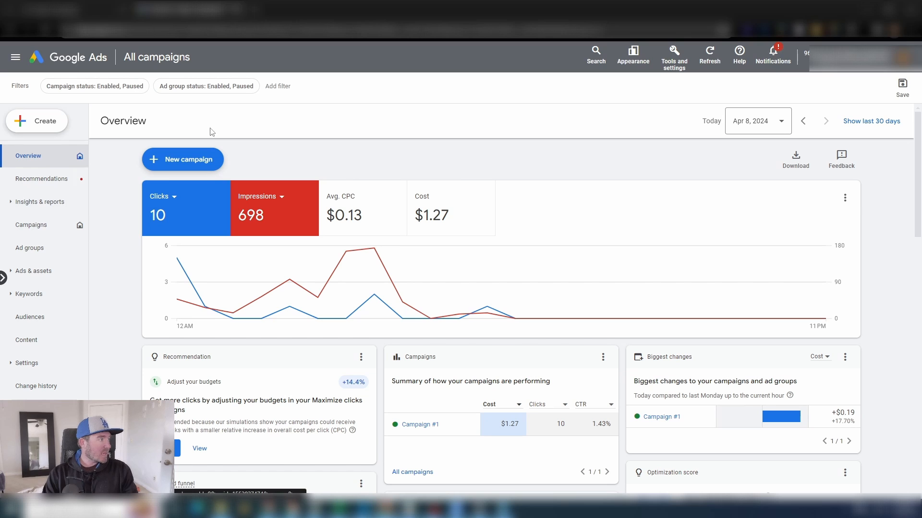
click(170, 161)
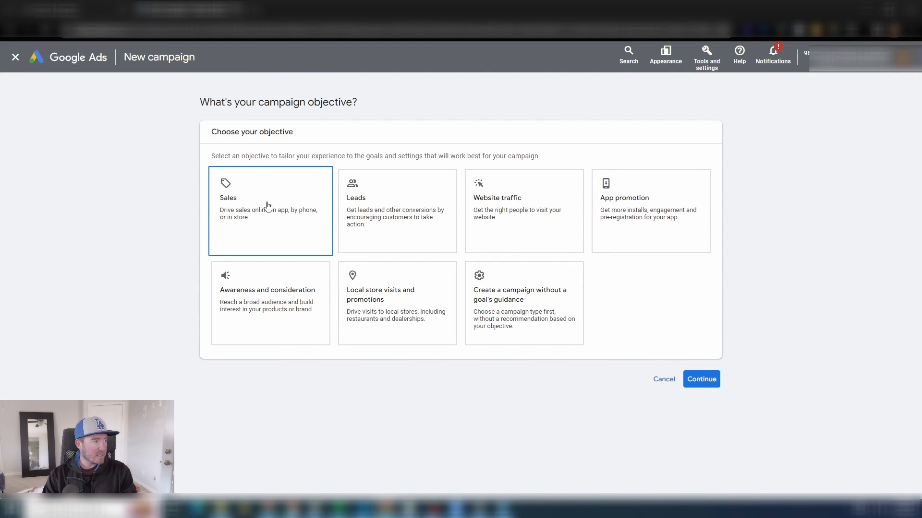
click(394, 218)
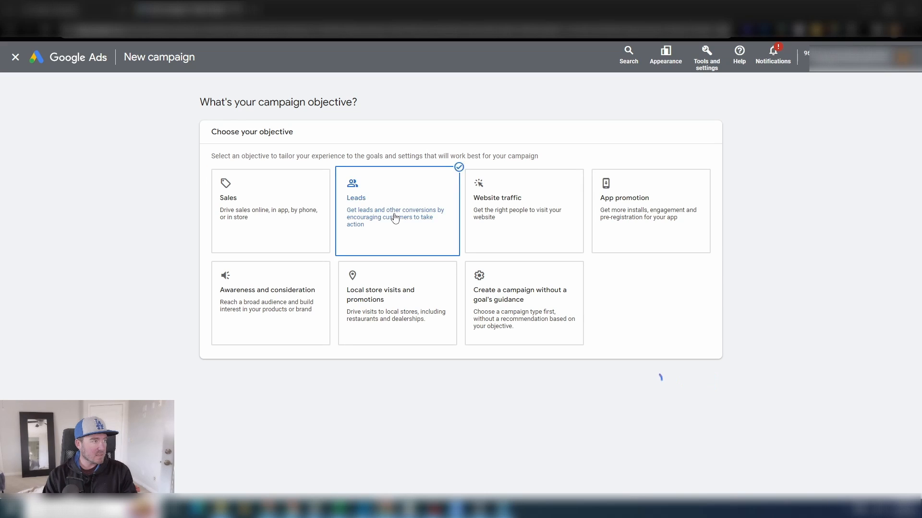
- Inspect the Converted leads account-default goal and its available options in the new campaign's conversion goals
scroll(353, 322, down, 2)
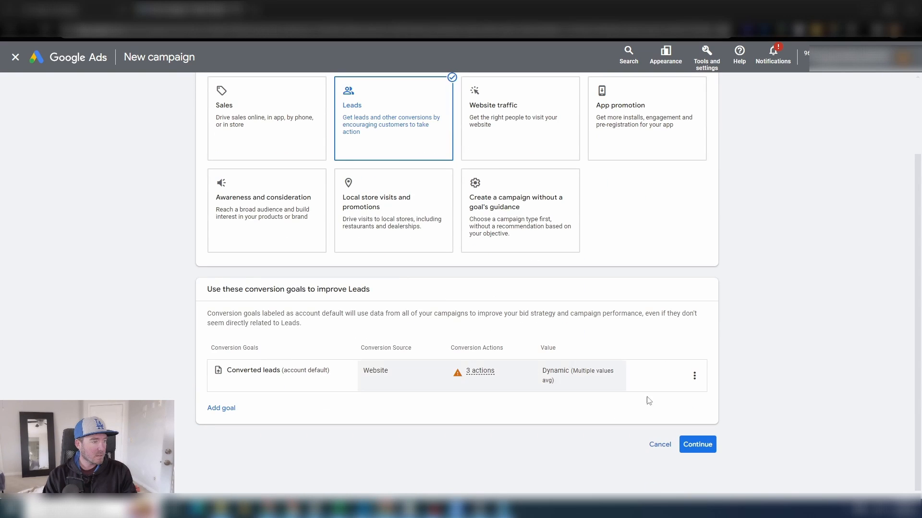
drag(273, 370, 329, 370)
click(329, 371)
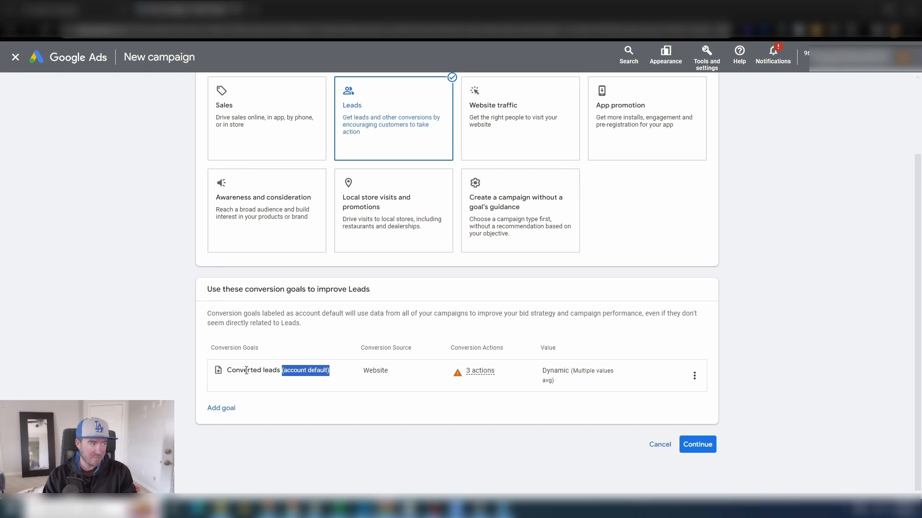
click(694, 375)
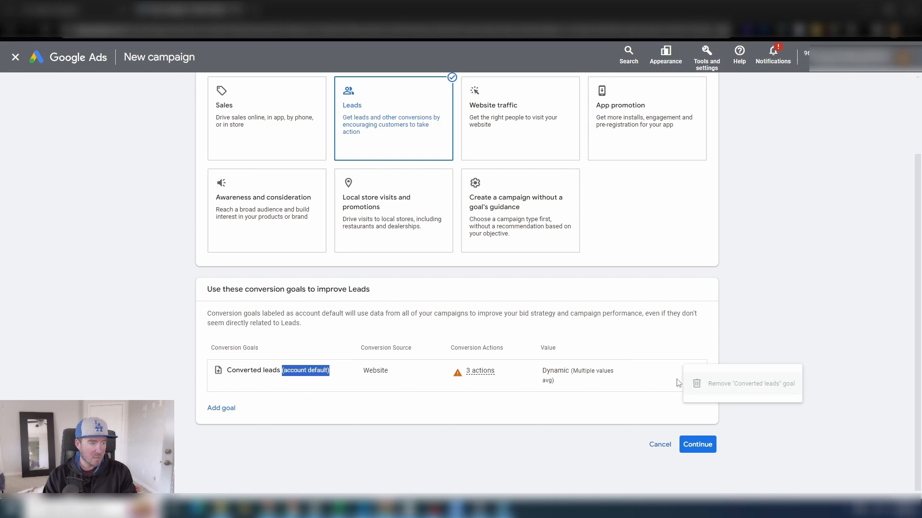
click(598, 417)
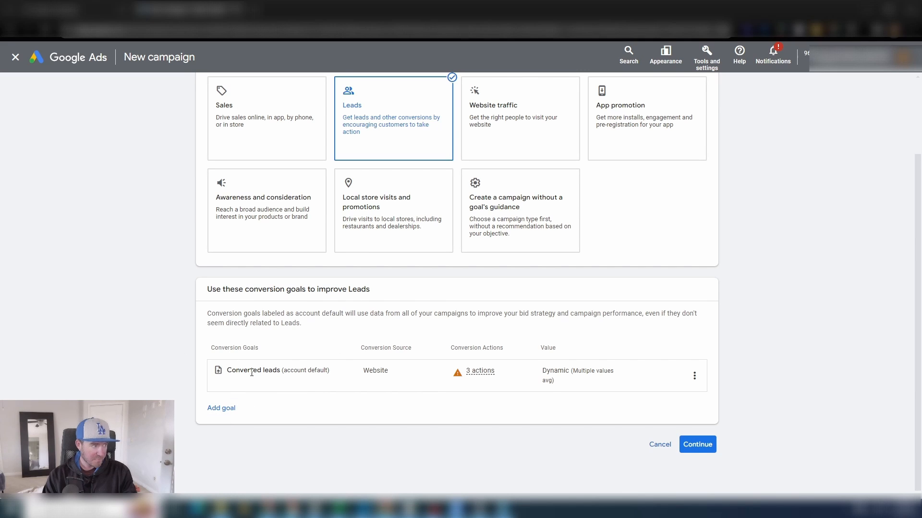
- Continue with the Converted leads goal and choose Search as the campaign type
click(697, 445)
scroll(477, 372, down, 3)
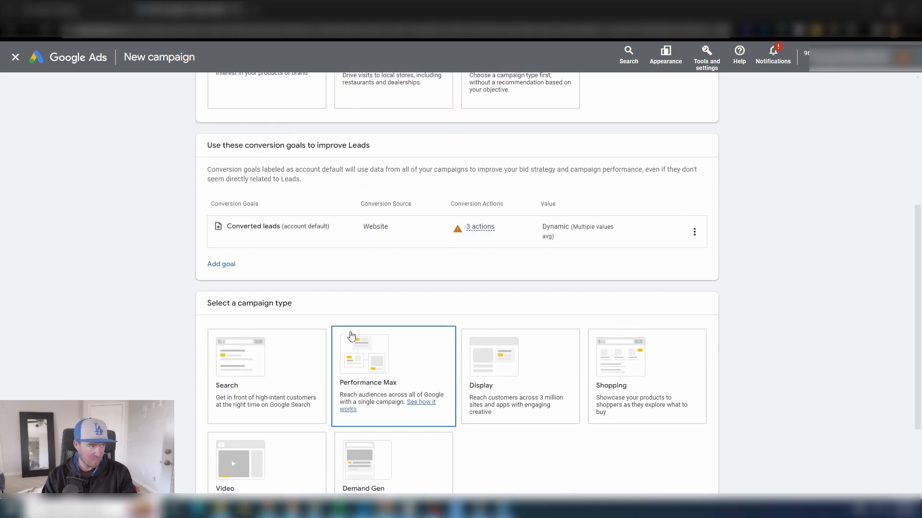
click(270, 386)
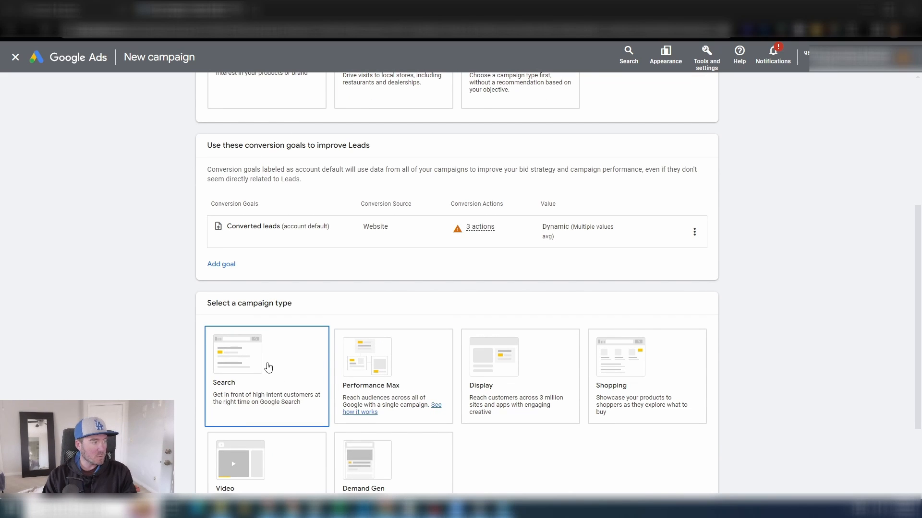
scroll(270, 364, down, 2)
scroll(264, 344, down, 3)
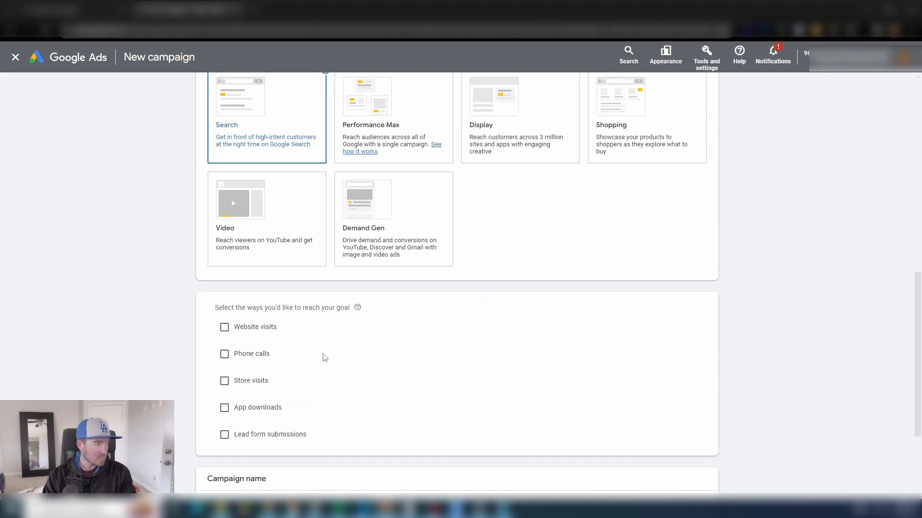
click(224, 327)
scroll(376, 325, down, 3)
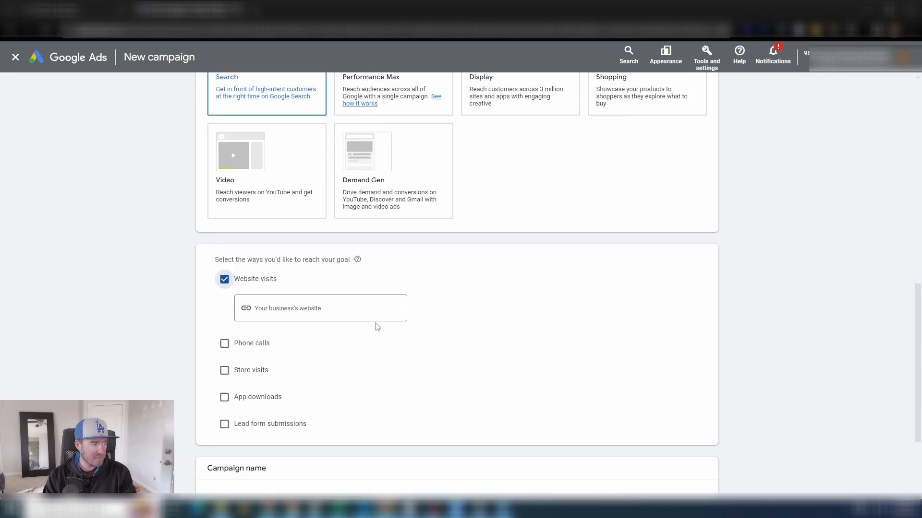
scroll(382, 331, up, 2)
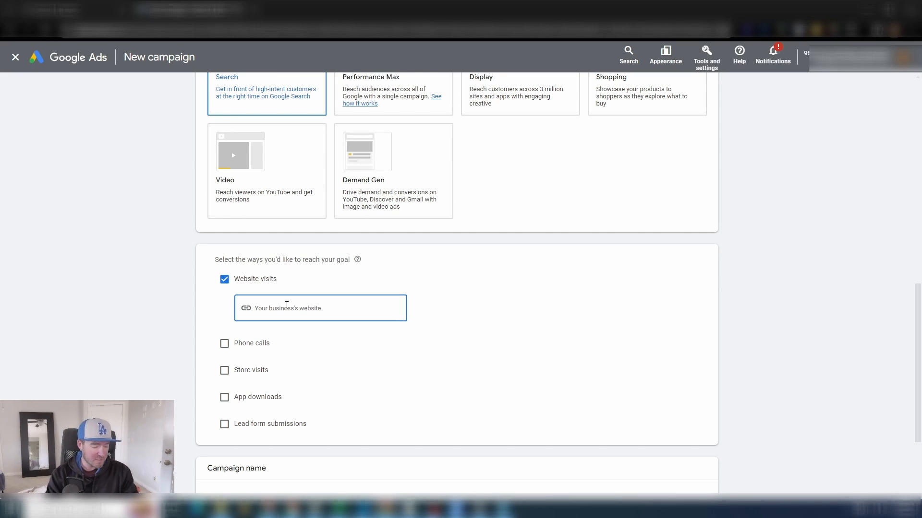
text(https)
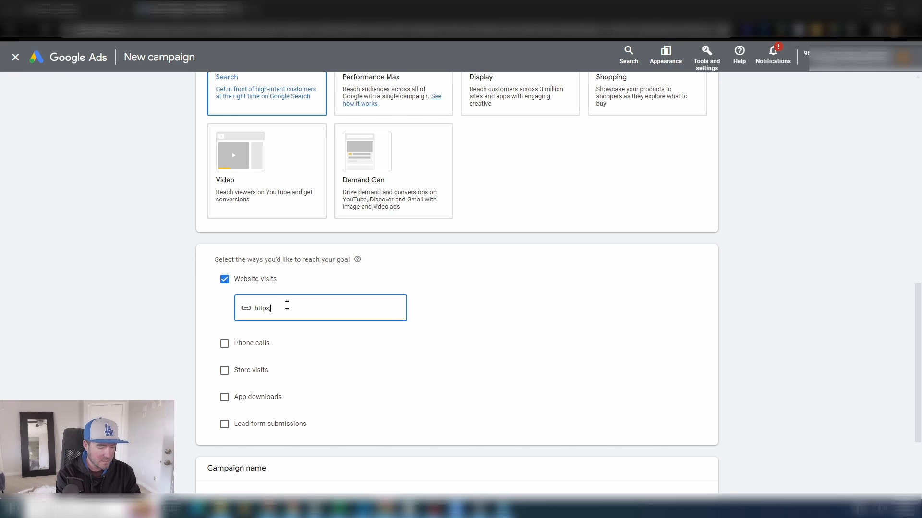
text(://reac)
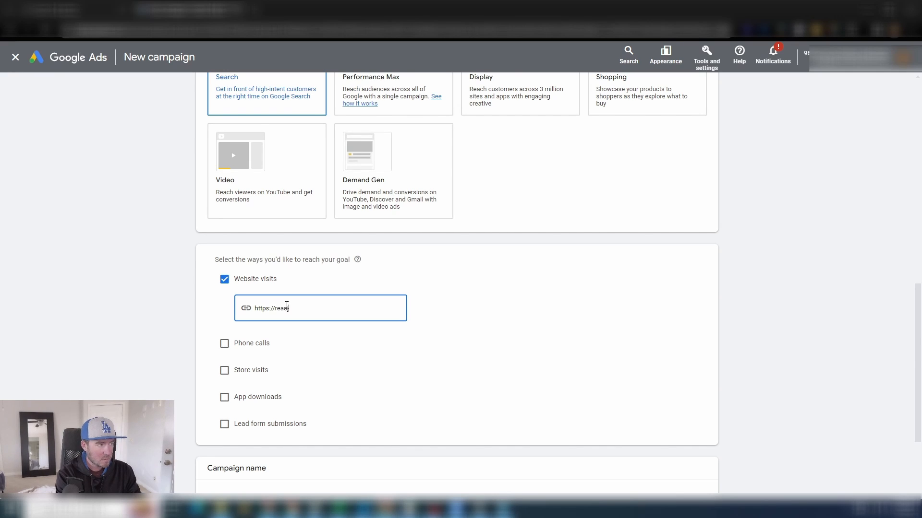
text(hunleashed.)
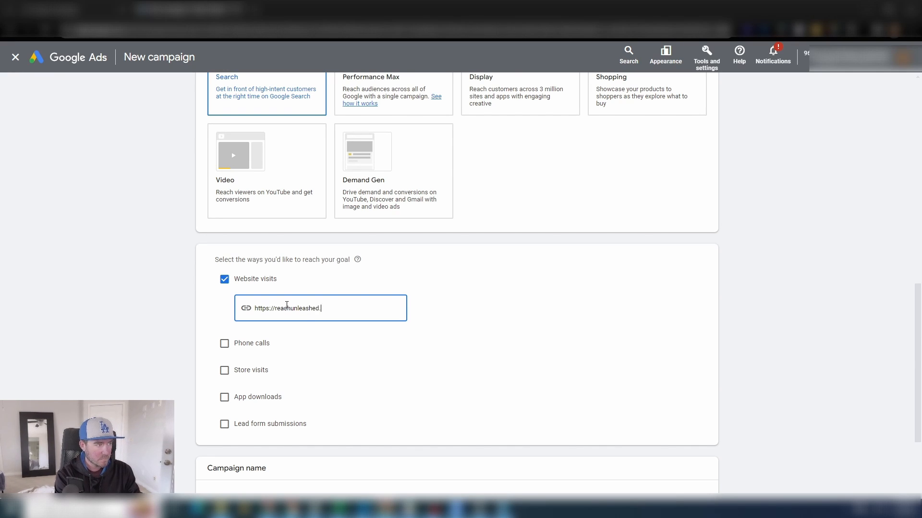
text(com)
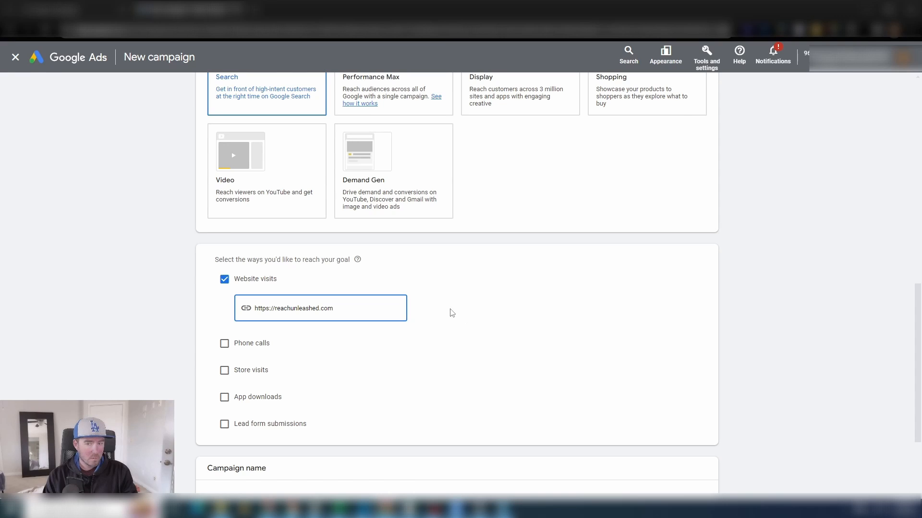
- Name the campaign TOF Campaign and continue to its bidding settings
scroll(423, 315, down, 3)
drag(292, 382, 214, 383)
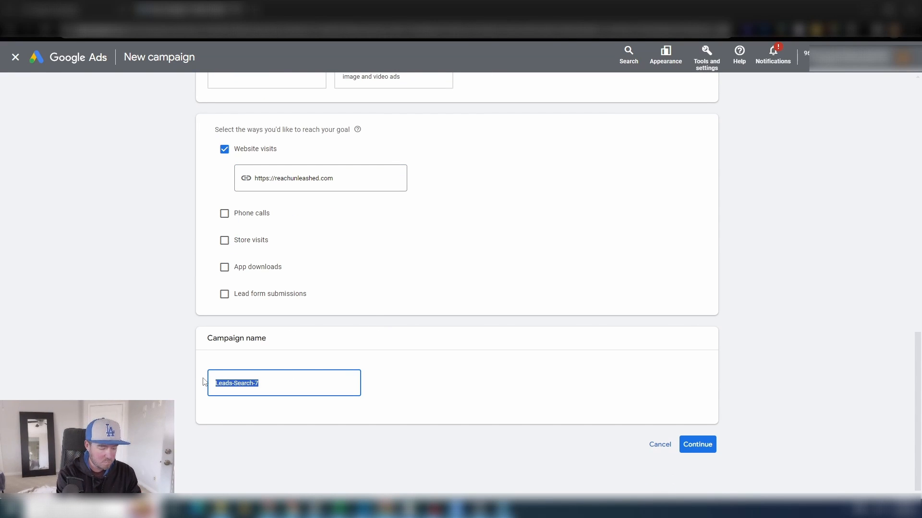
text(Boo)
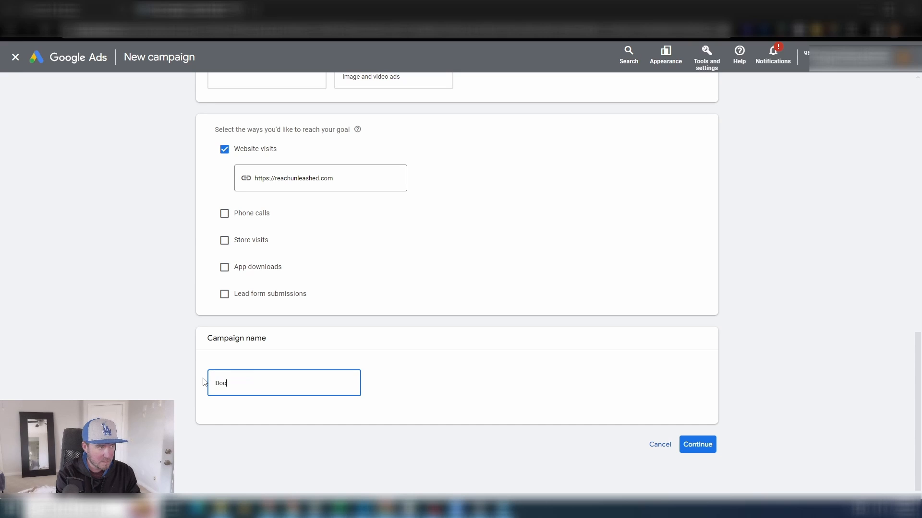
key(BackSpace)
key(BackSpace)
key(BackSpace)
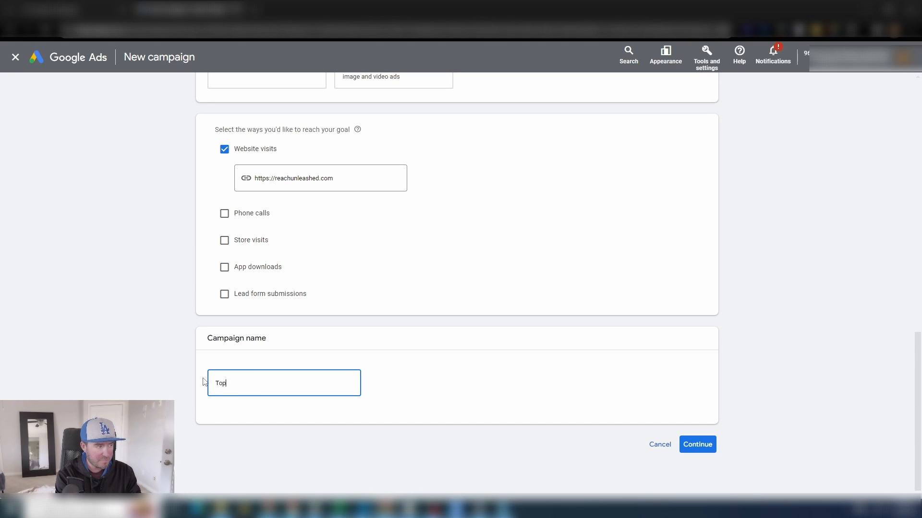
text(To)
key(BackSpace)
text(OF)
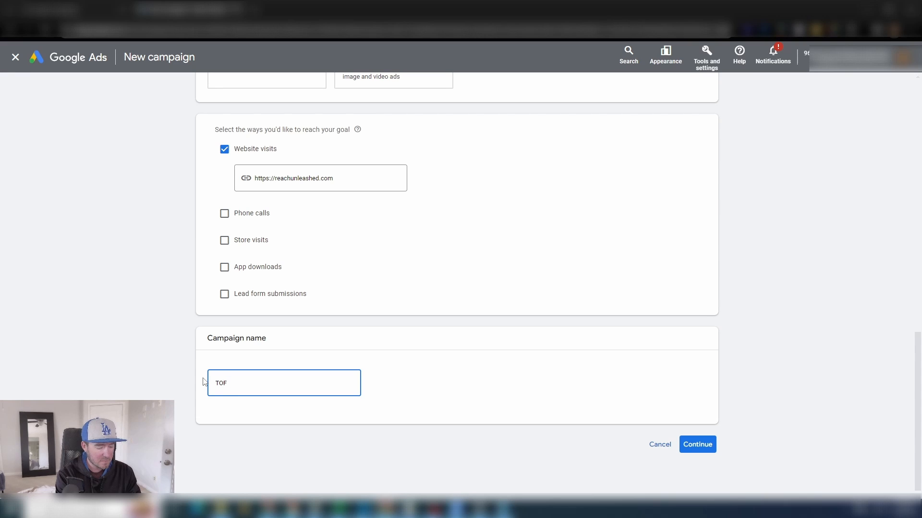
text( Campaign)
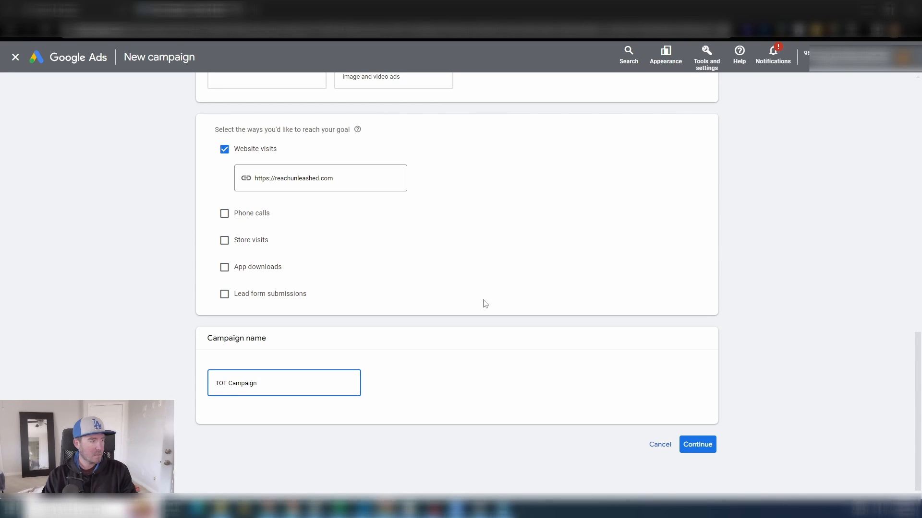
click(698, 442)
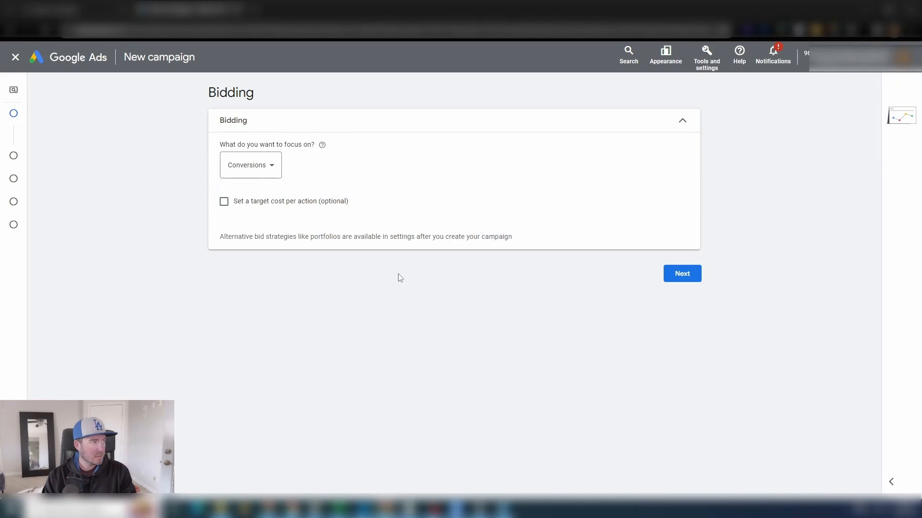
- Keep Conversions as the bidding focus without a target cost per action, and continue to the campaign settings
click(271, 167)
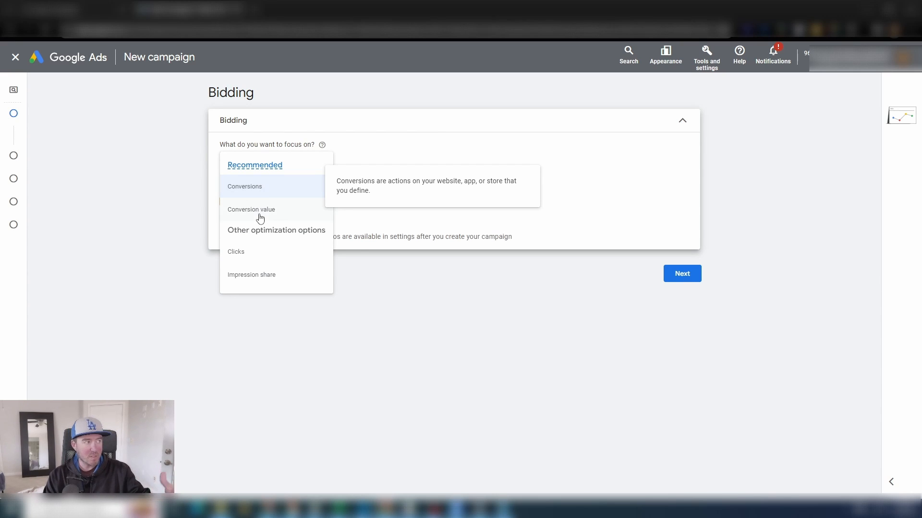
click(258, 191)
click(224, 202)
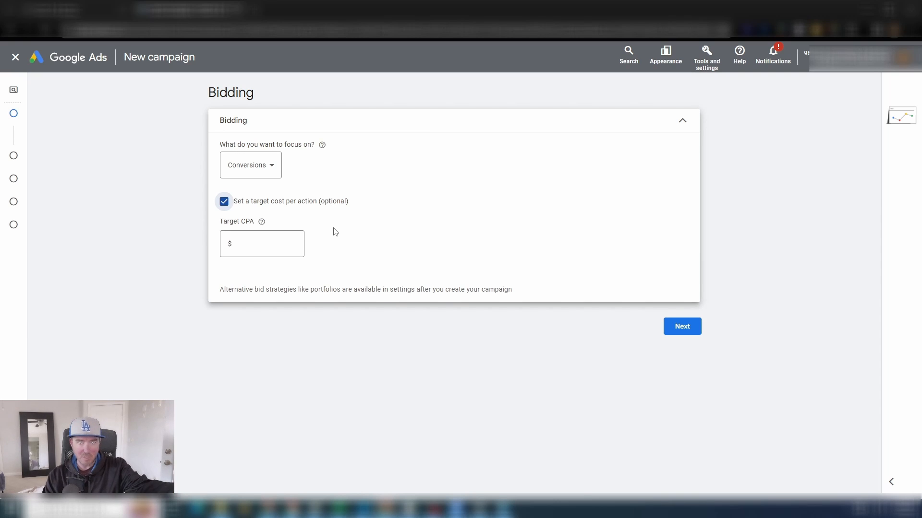
click(224, 202)
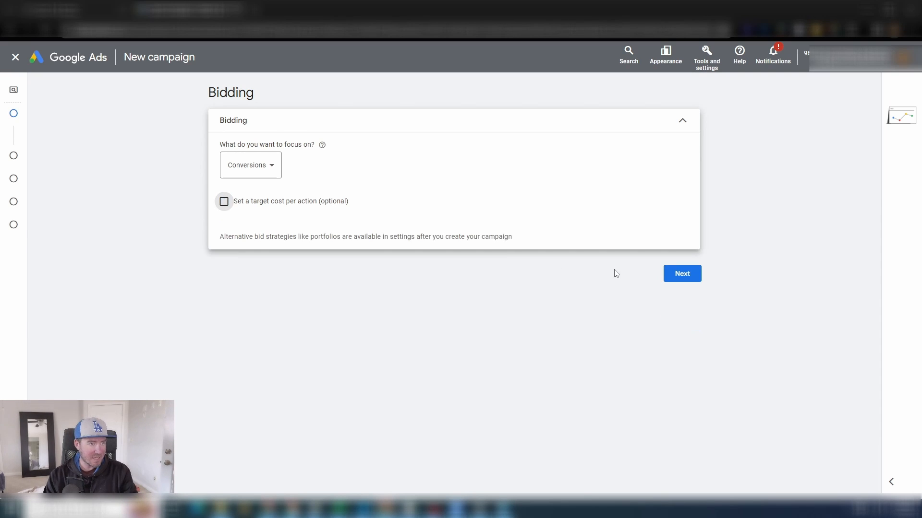
click(681, 273)
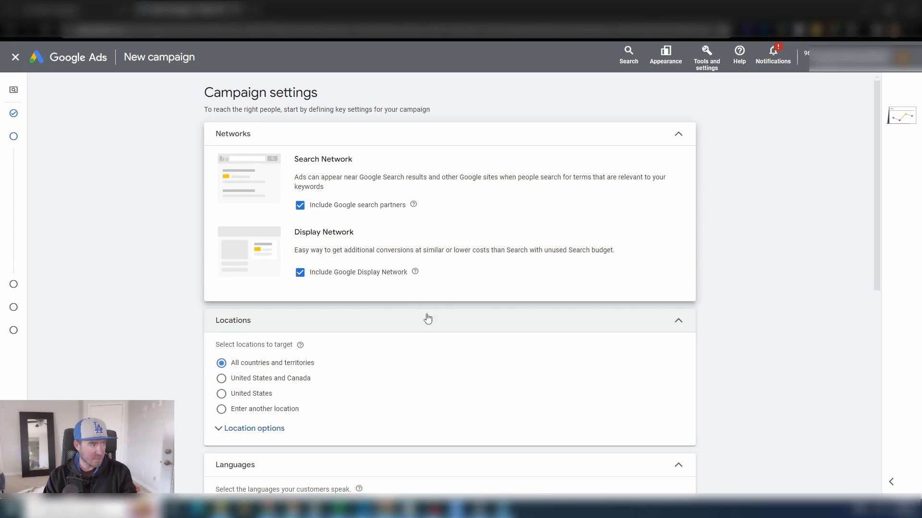
- Target the United States, look through the remaining and additional campaign settings, and continue to keywords and ads
scroll(290, 309, down, 2)
click(222, 298)
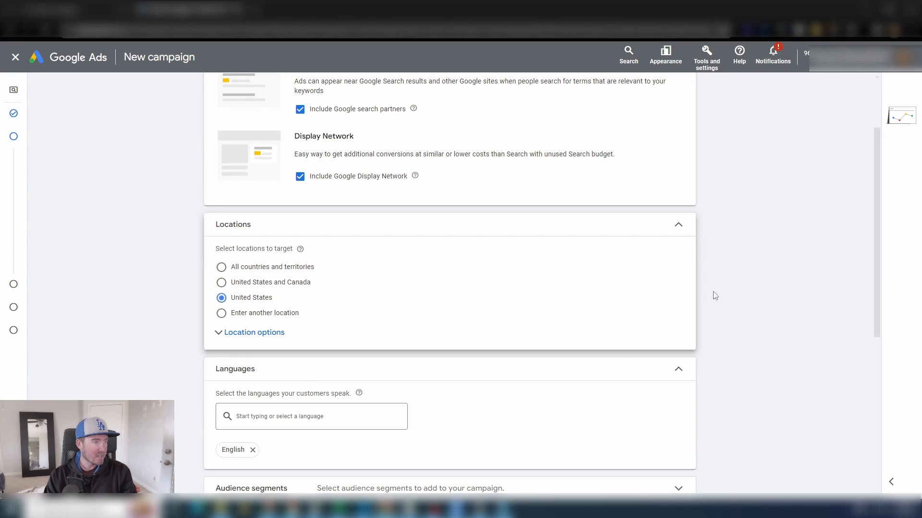
scroll(712, 291, down, 3)
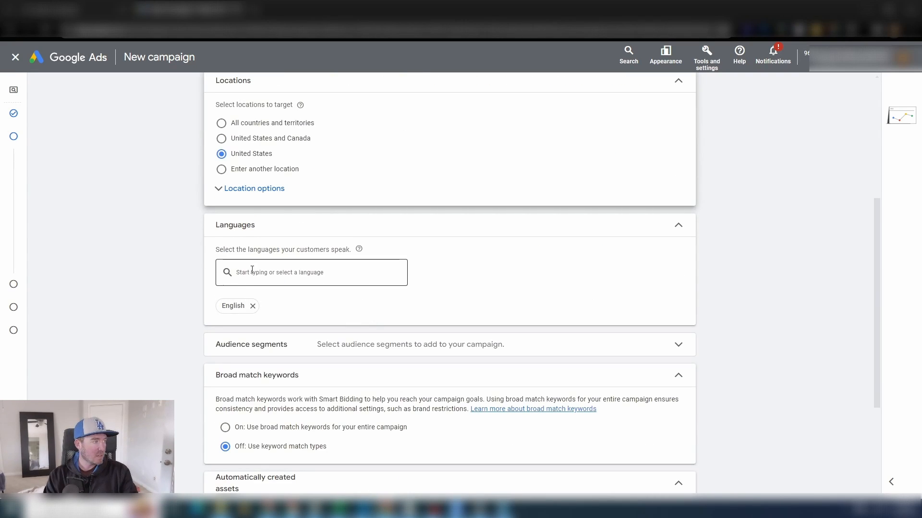
scroll(196, 295, down, 3)
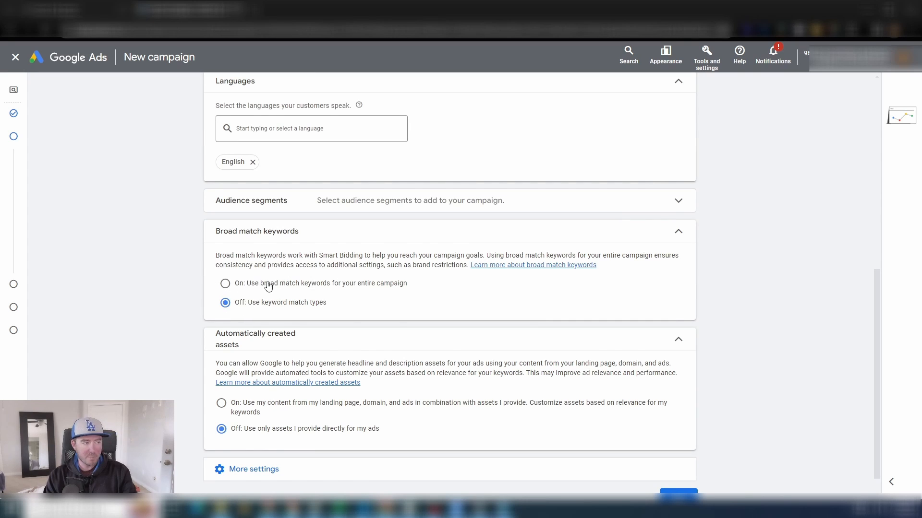
scroll(259, 285, down, 1)
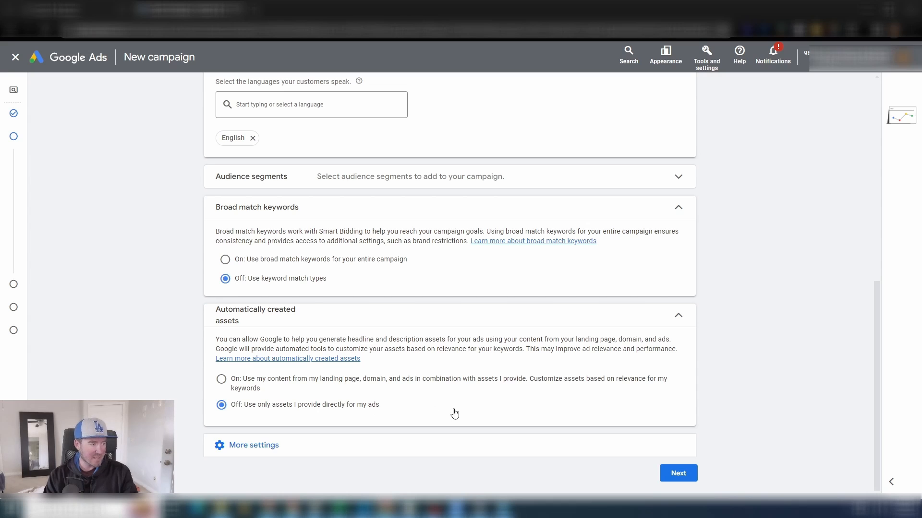
click(408, 440)
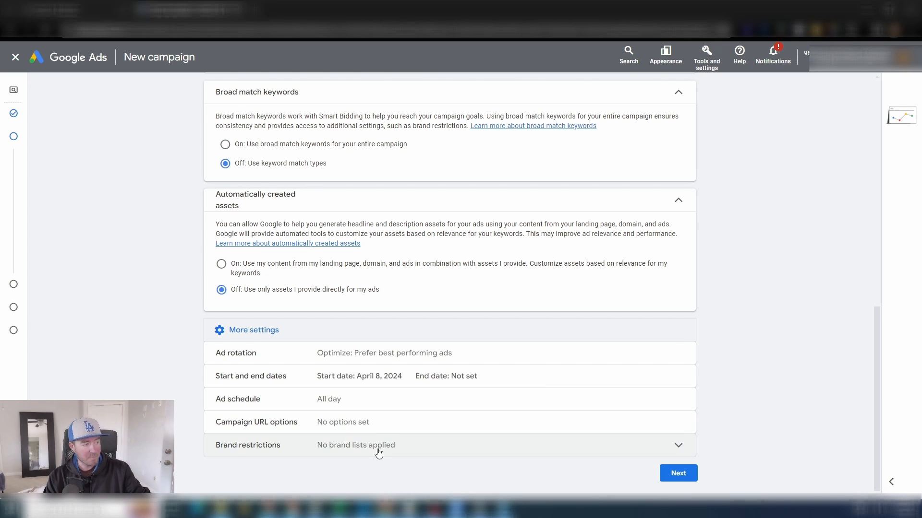
click(672, 473)
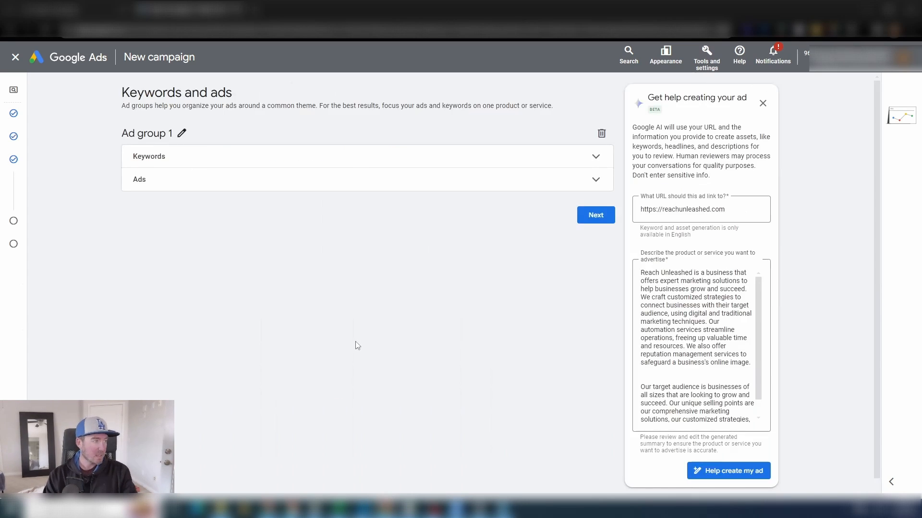
- Choose to create the ad without AI suggestions, keep the prefilled ad content, and proceed to the budget
click(596, 158)
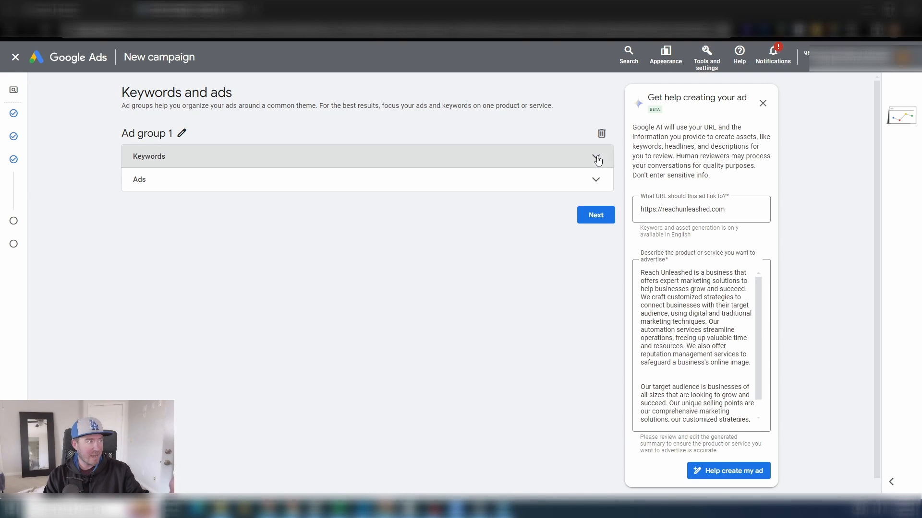
click(459, 307)
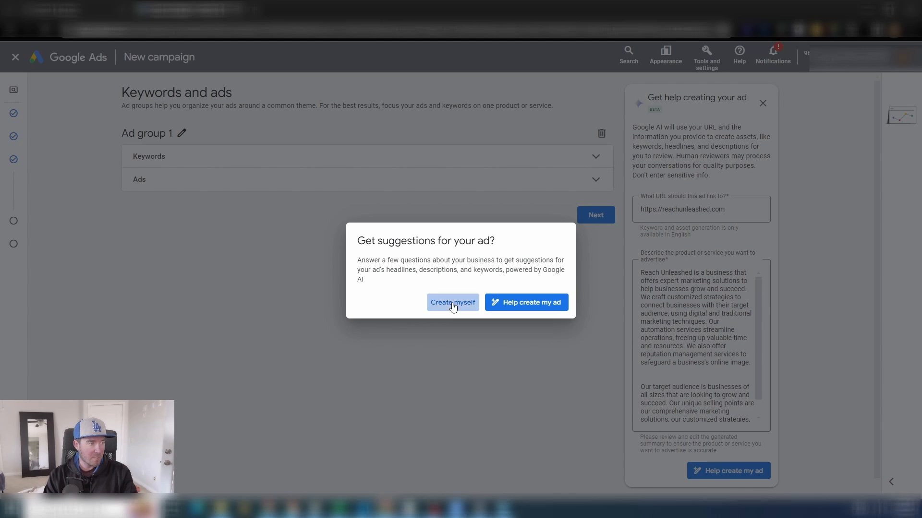
scroll(598, 317, down, 10)
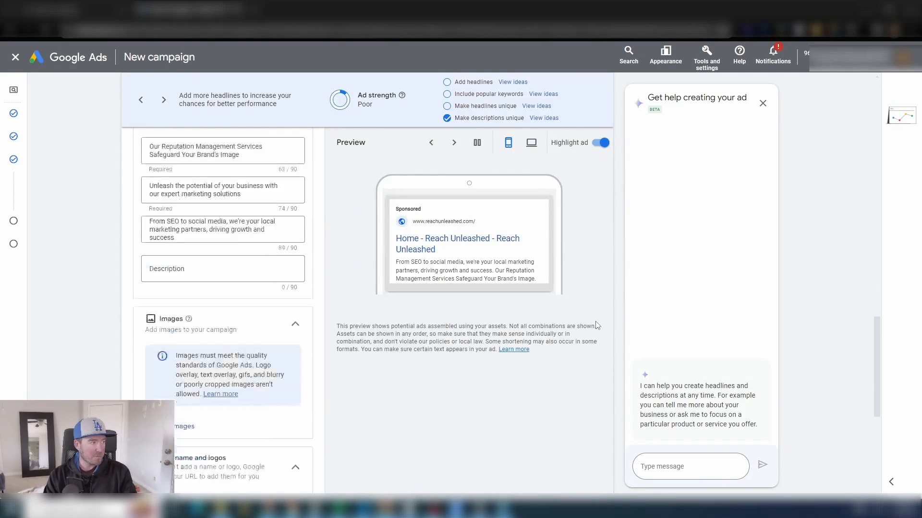
click(596, 464)
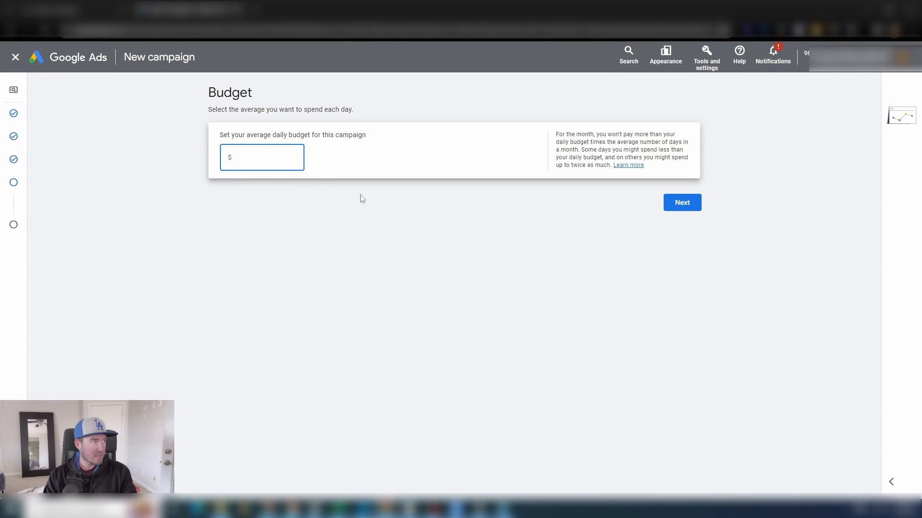
- Try an average daily budget of $0.01 and check the budget entry in the campaign review
text(.01)
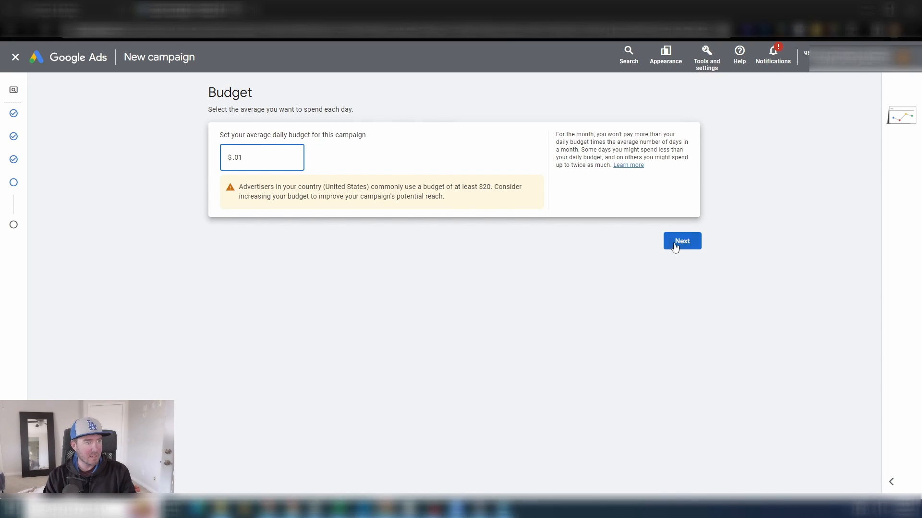
click(674, 242)
scroll(336, 274, down, 8)
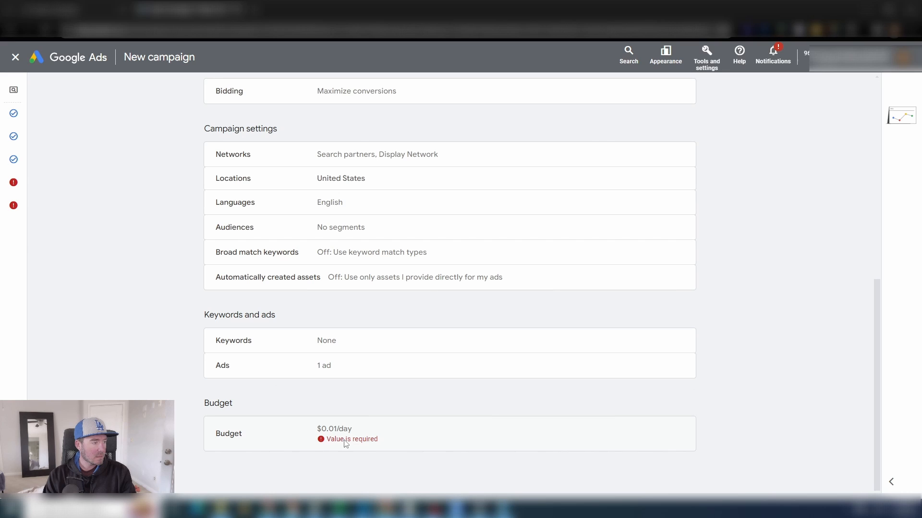
- Set the average daily budget to $0.02 and publish the campaign despite its missing information
click(345, 440)
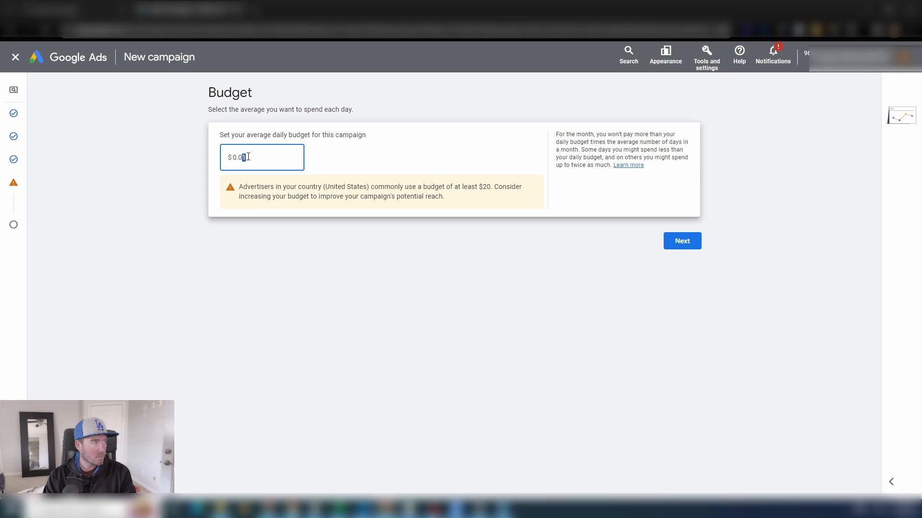
click(693, 242)
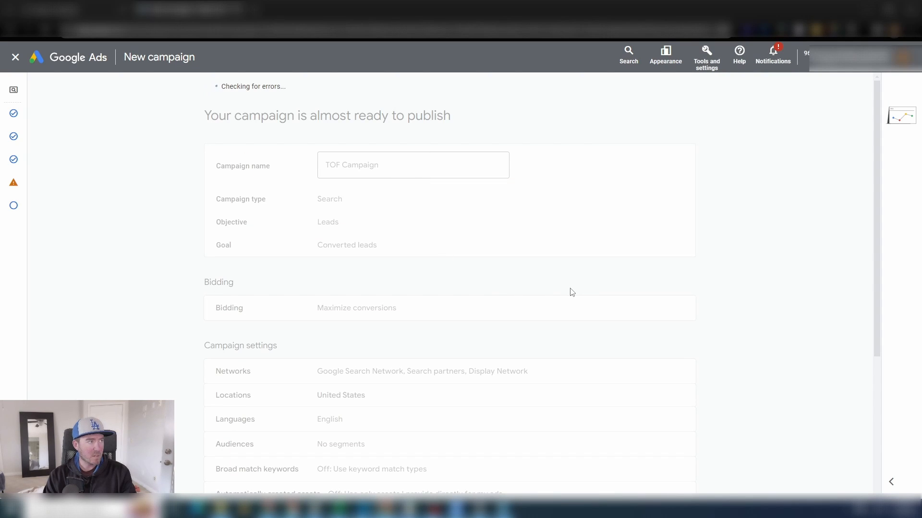
scroll(718, 286, down, 4)
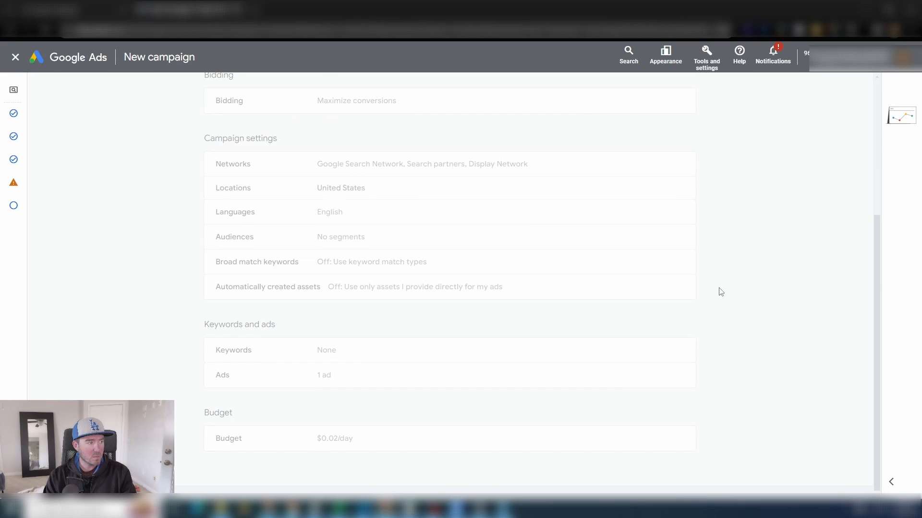
scroll(682, 374, down, 1)
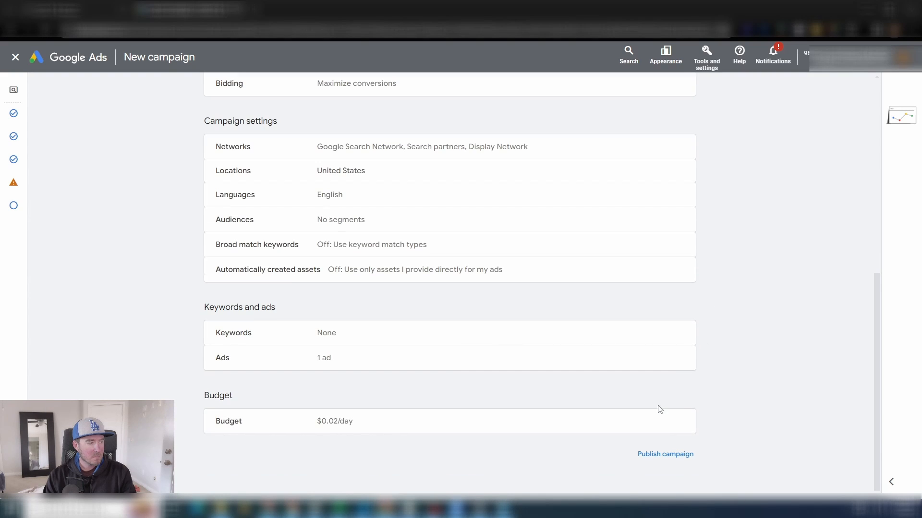
click(671, 451)
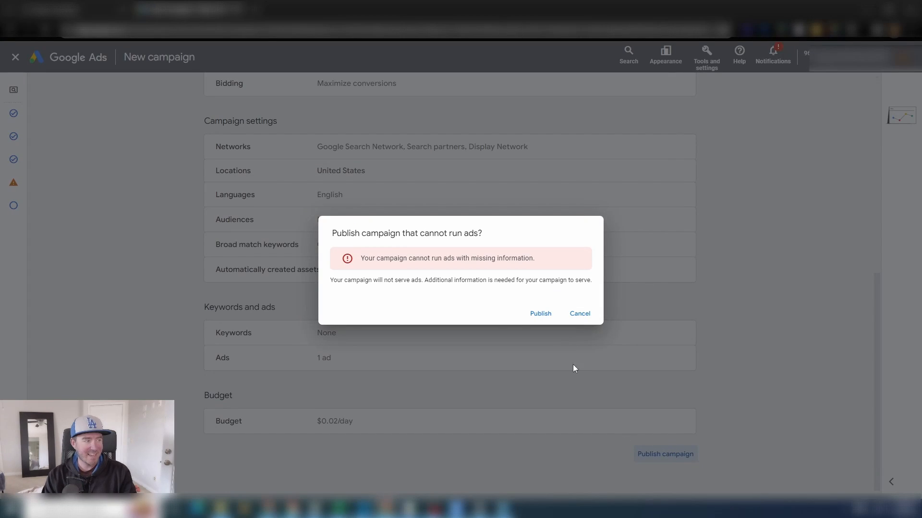
click(541, 313)
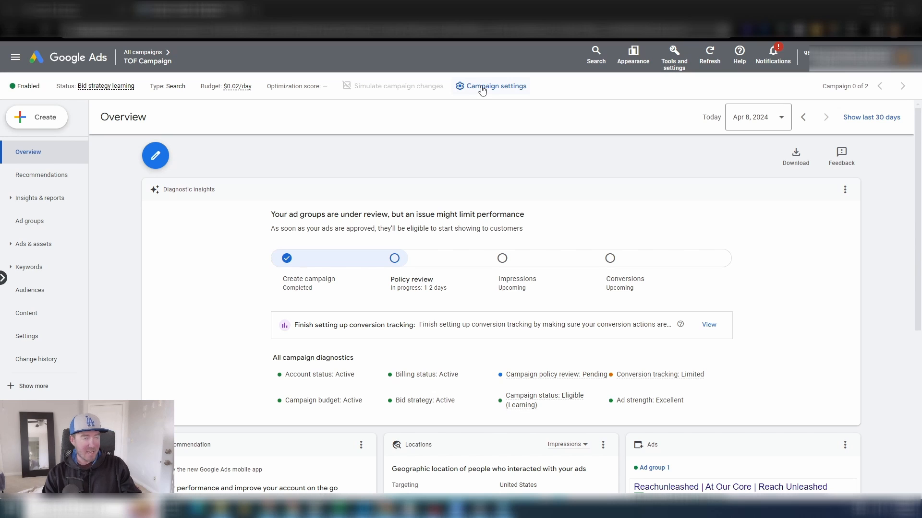
- Switch TOF Campaign from the account goals to campaign-specific goal settings using the custom goal Get Me More Bookings, and save
click(486, 91)
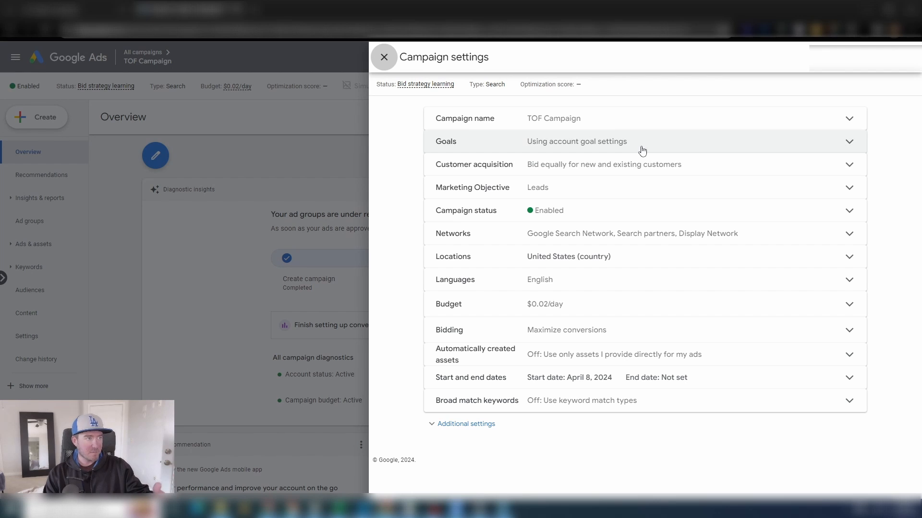
click(643, 150)
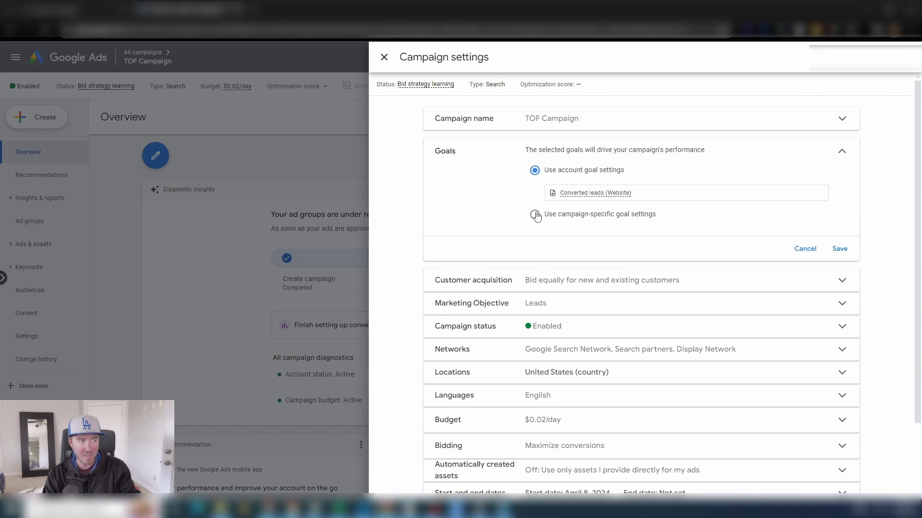
click(535, 214)
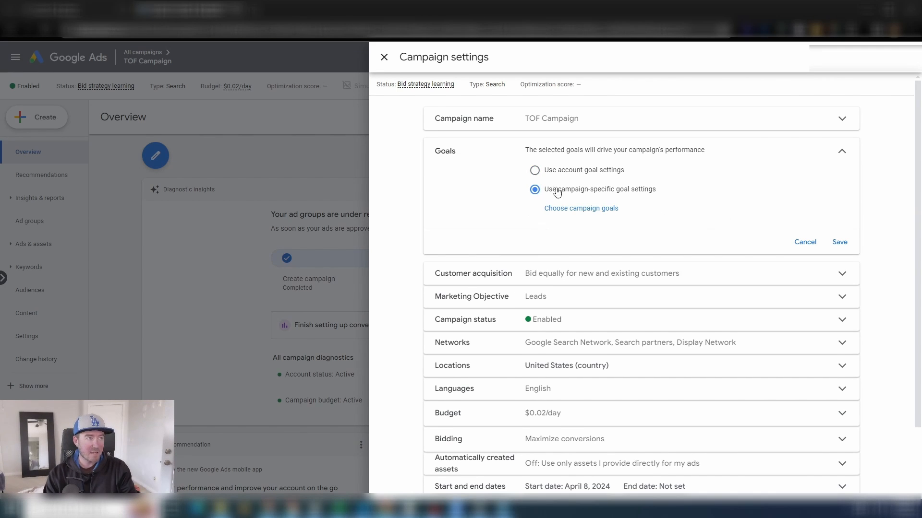
click(584, 213)
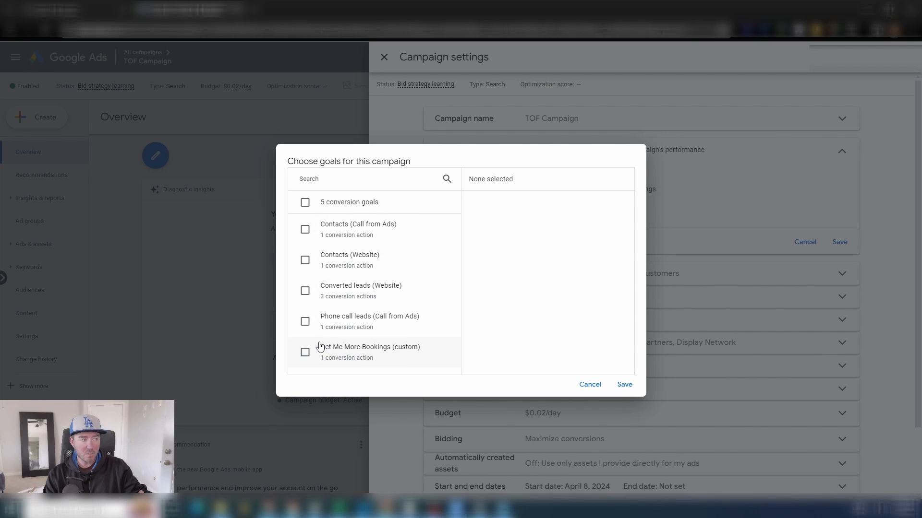
drag(318, 349, 430, 356)
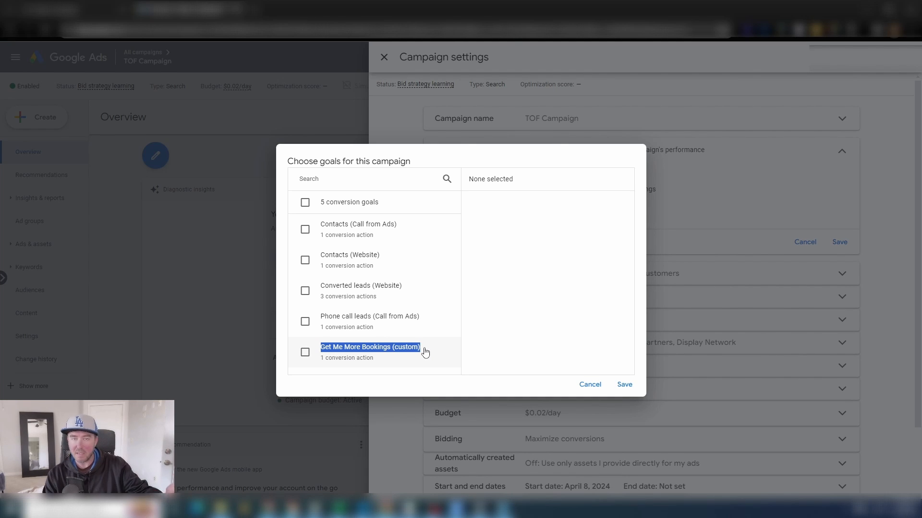
click(425, 352)
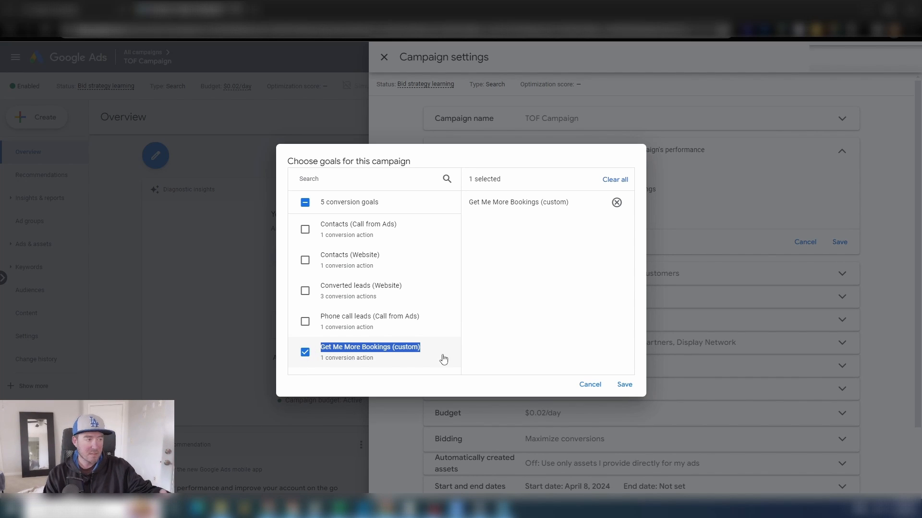
click(623, 385)
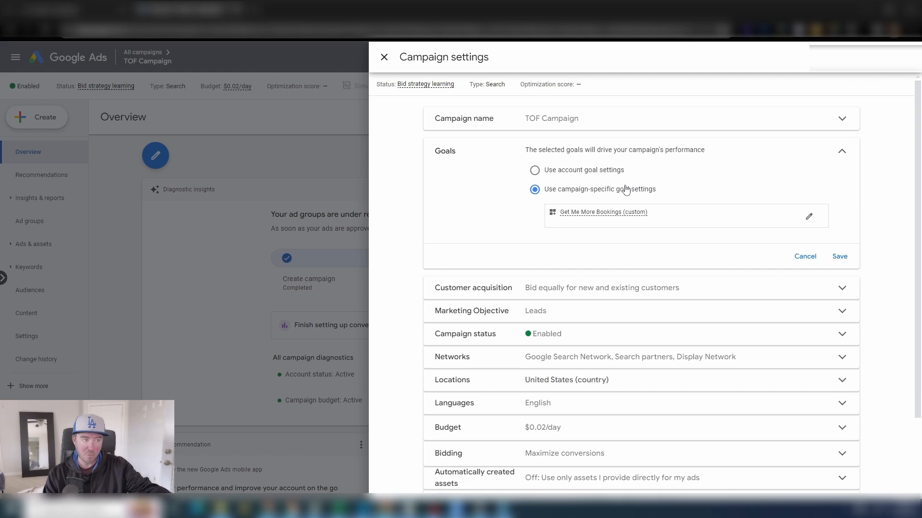
click(840, 257)
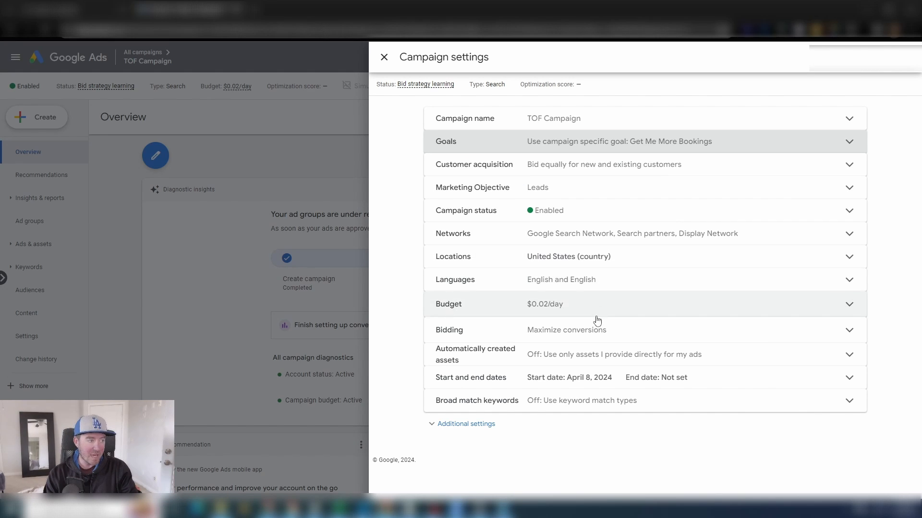
- Review the campaign's bidding focus options and change the bidding focus to Conversion value
click(636, 333)
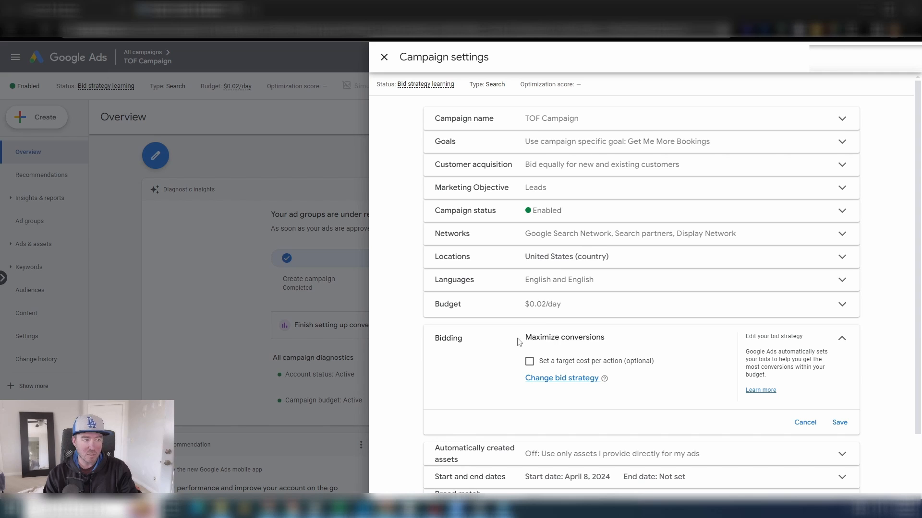
drag(520, 340, 629, 342)
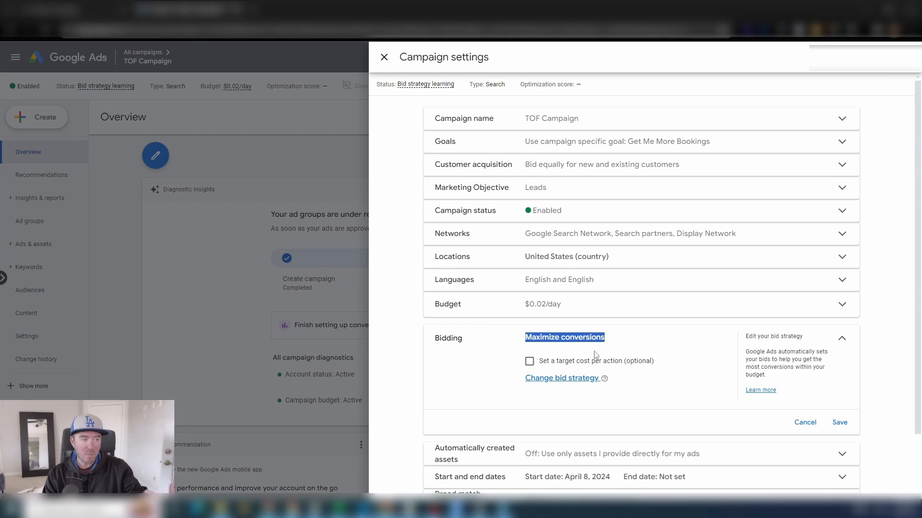
click(568, 380)
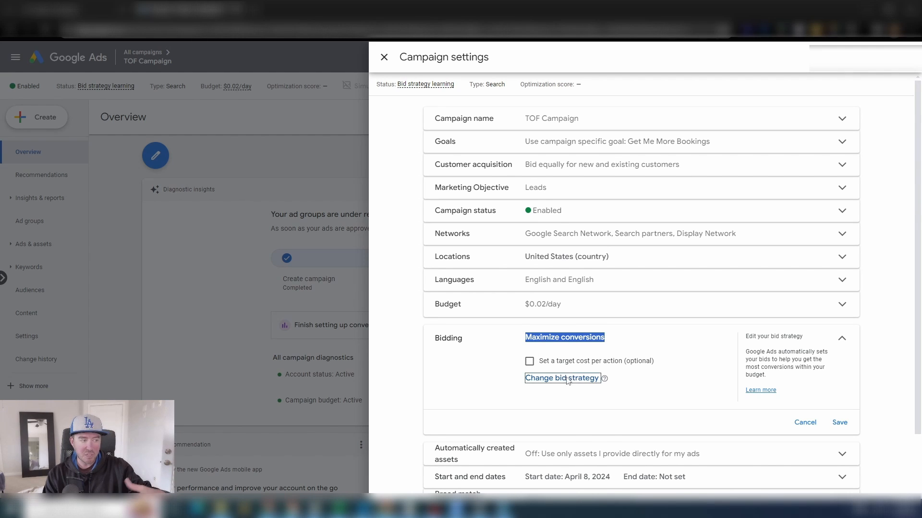
click(579, 355)
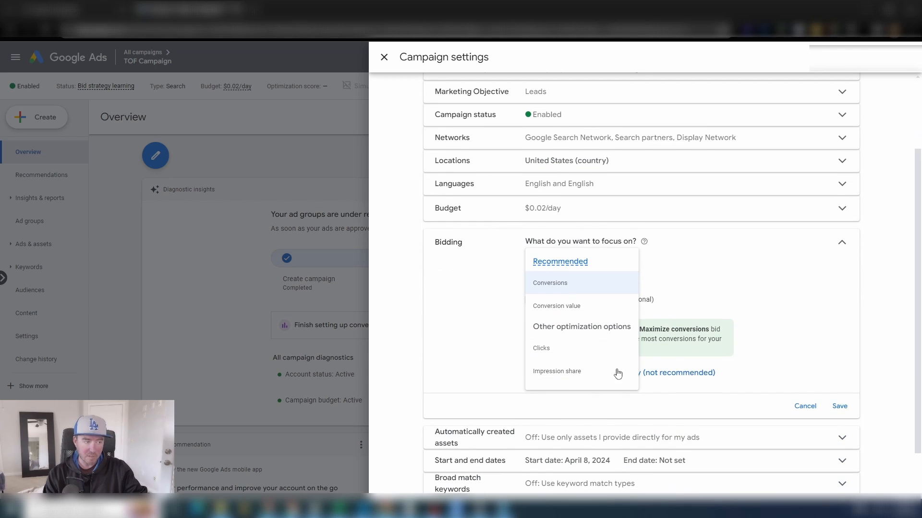
mouse_move(572, 377)
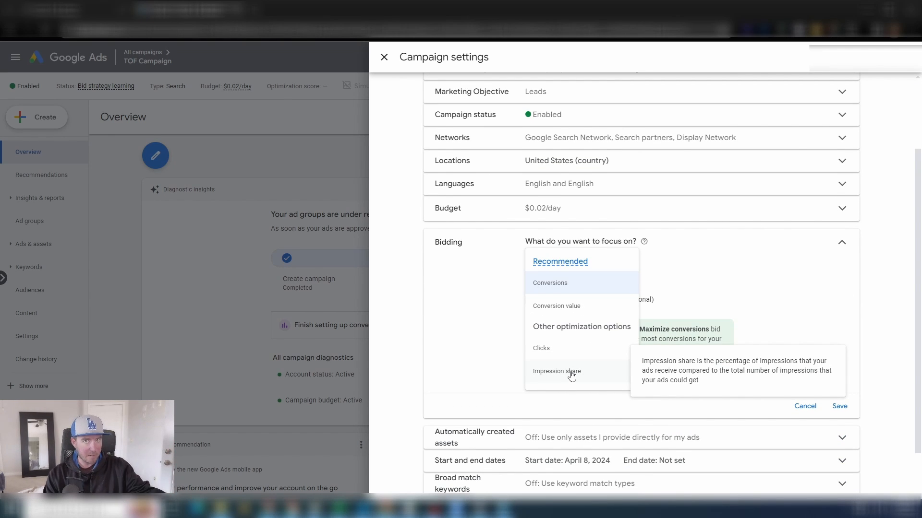
mouse_move(549, 352)
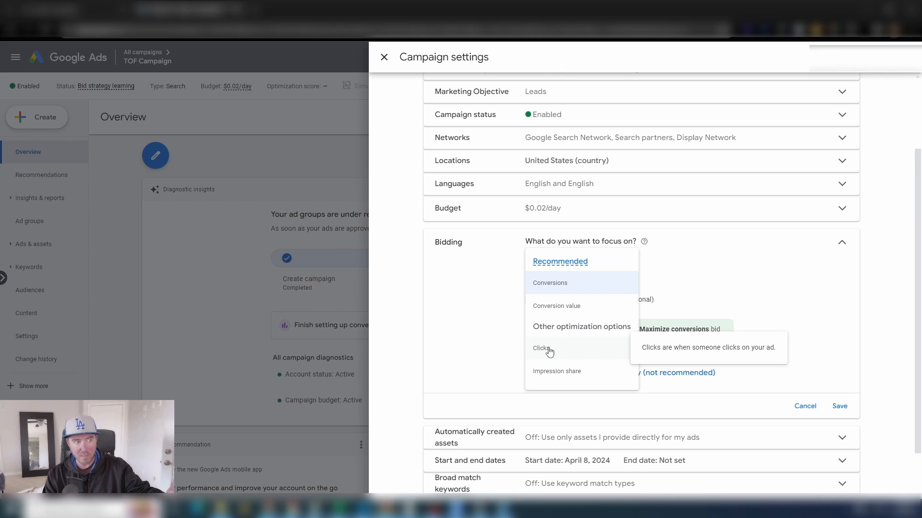
mouse_move(567, 286)
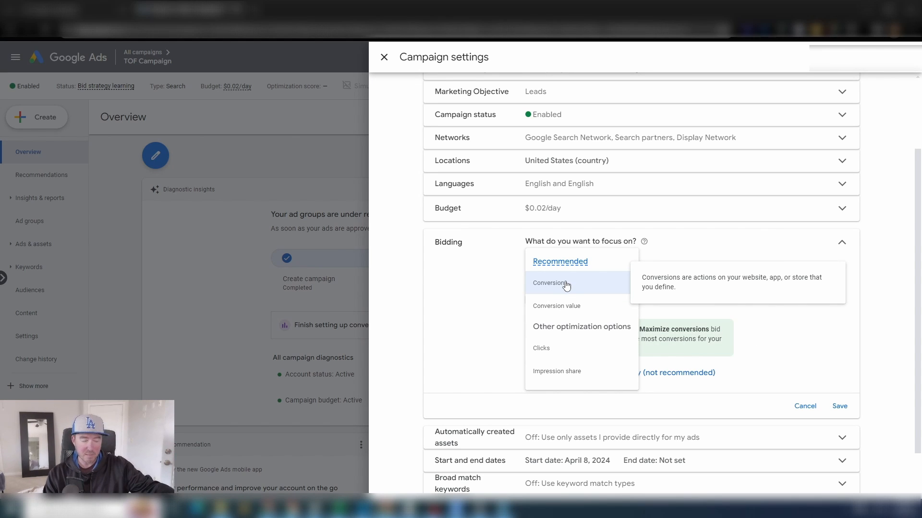
mouse_move(568, 311)
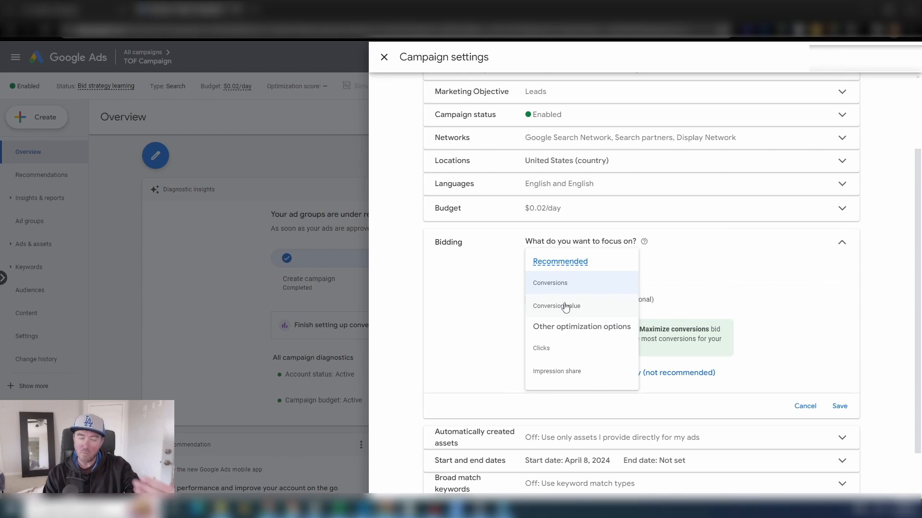
click(565, 307)
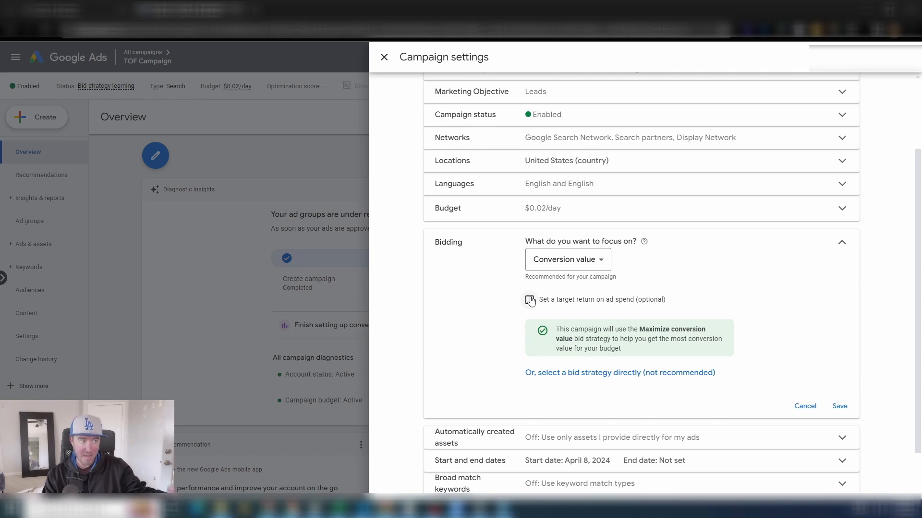
- Enable the target return on ad spend, set the target ROAS to 300%, and save the bidding settings
click(530, 300)
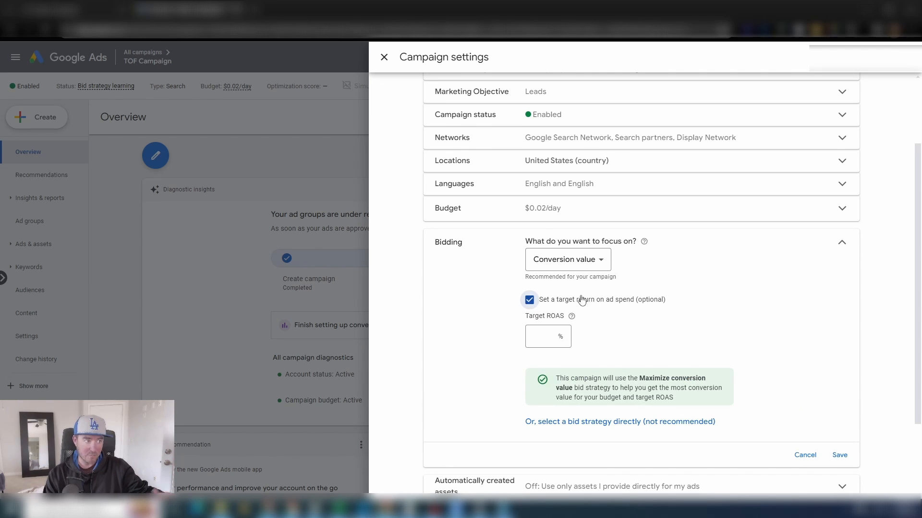
click(544, 335)
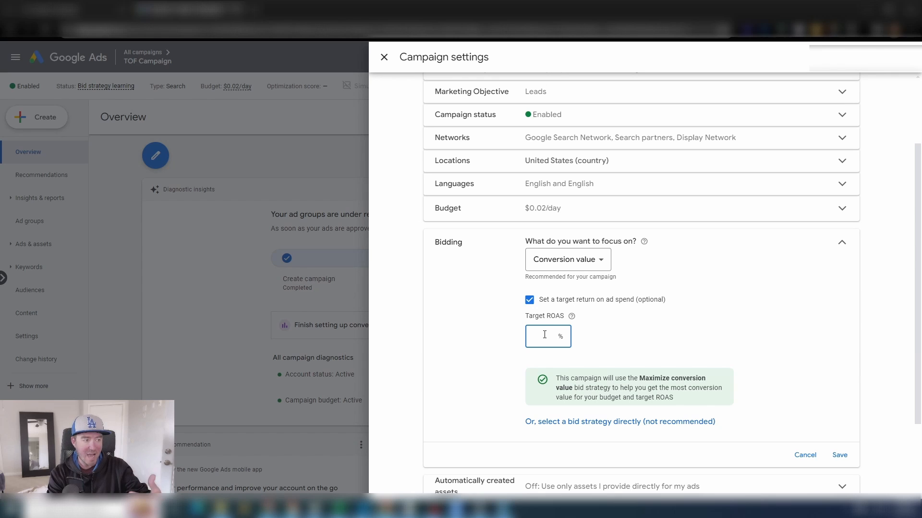
text(300)
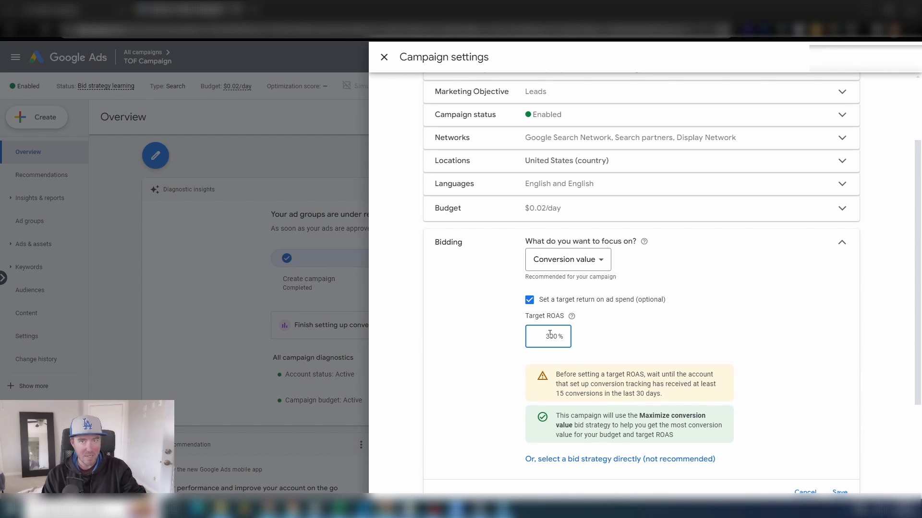
click(763, 333)
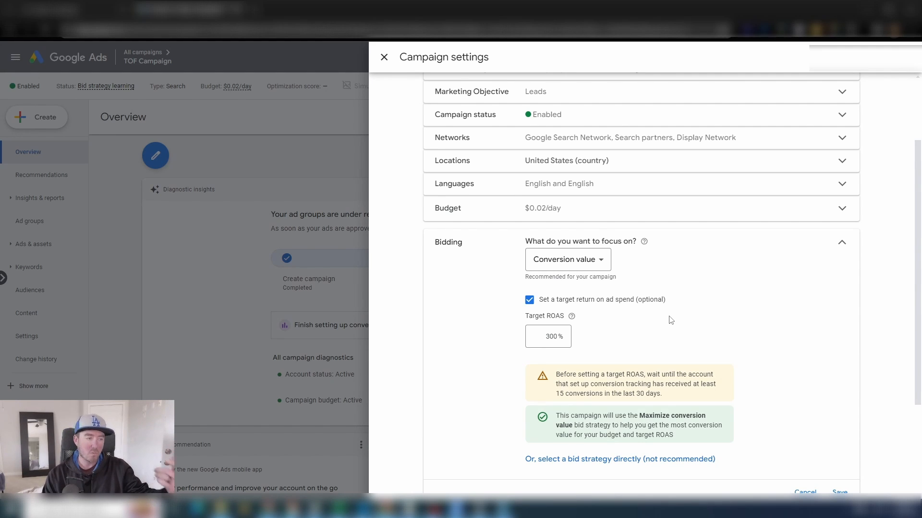
scroll(720, 336, down, 2)
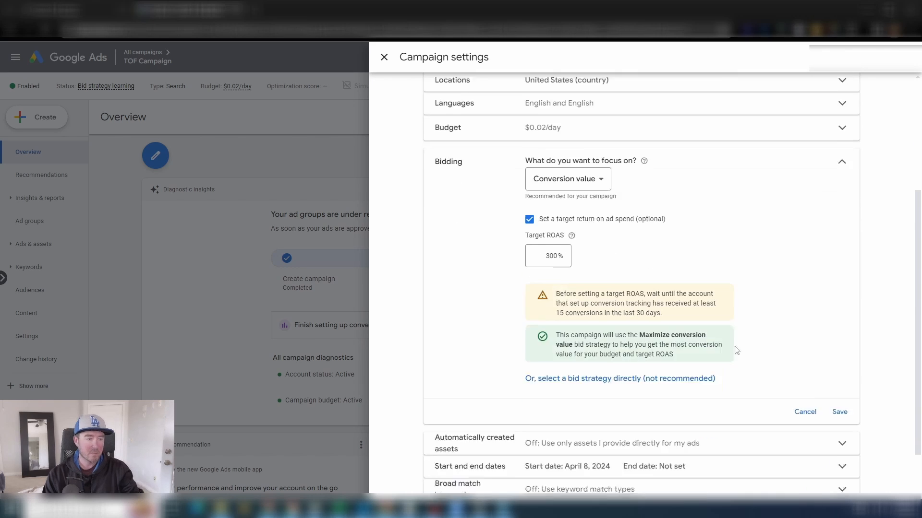
scroll(749, 352, down, 1)
click(840, 354)
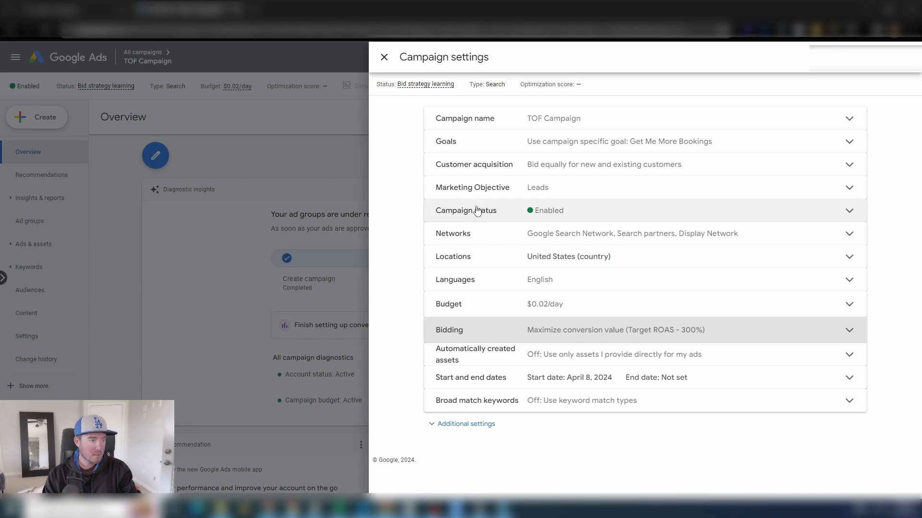
- Close the campaign settings, check the Adwords Conversions workflow list in GoHighLevel, and return to the campaign overview in Google Ads
click(384, 57)
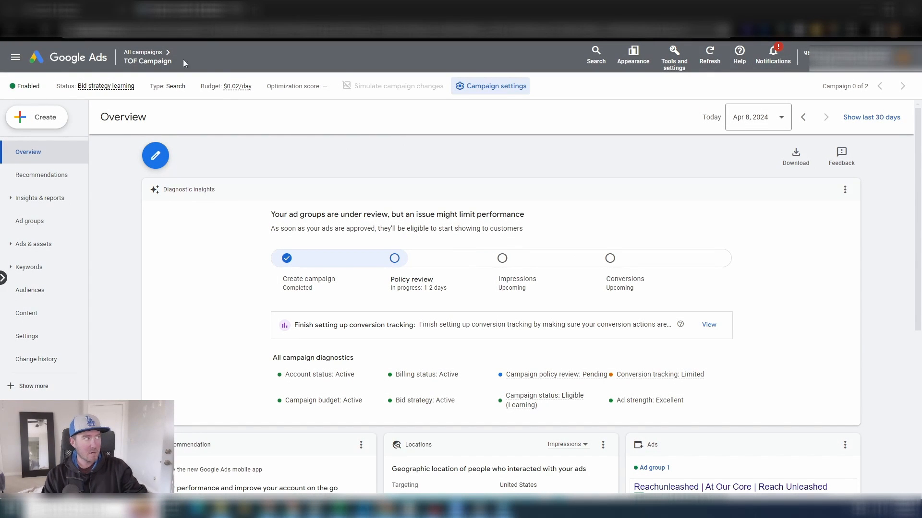
click(82, 11)
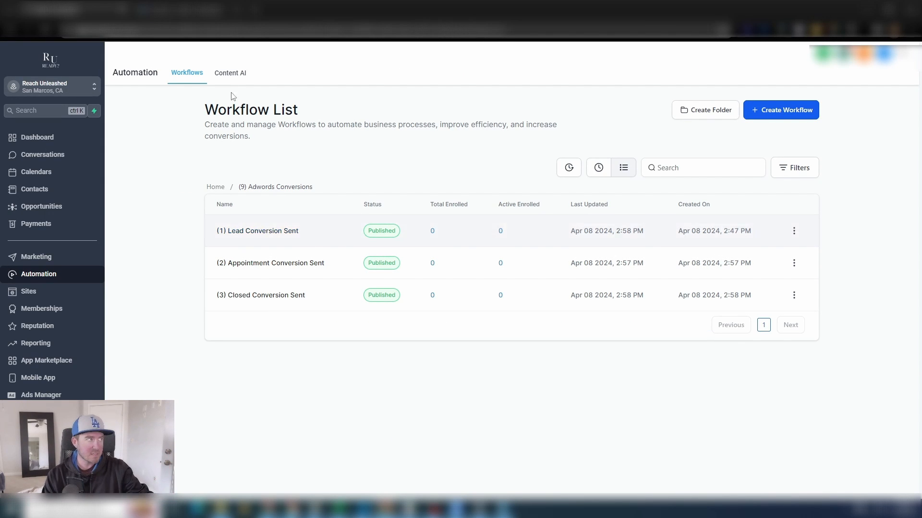
click(190, 10)
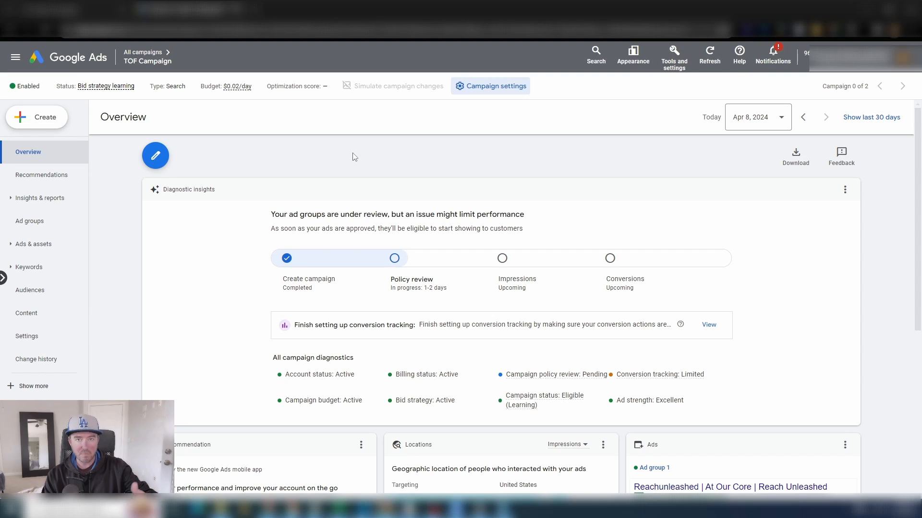